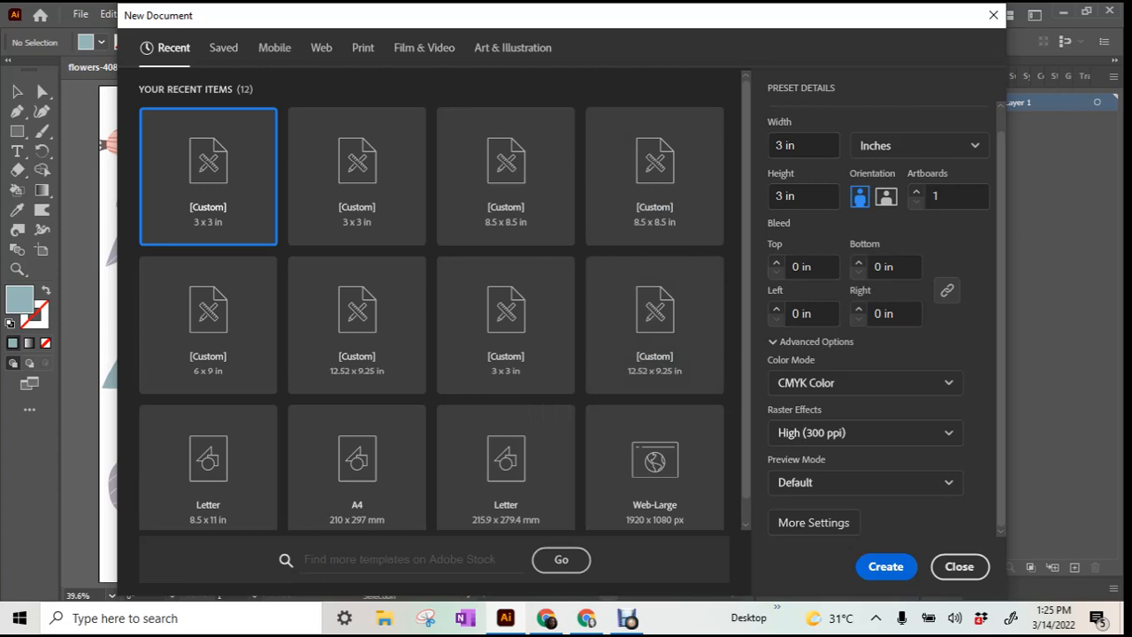
# Step: Create a 3 x 3 in CMYK document at 300 ppi and paste the red-flower bouquet from flowers-4080189.svg into it
pyautogui.click(886, 567)
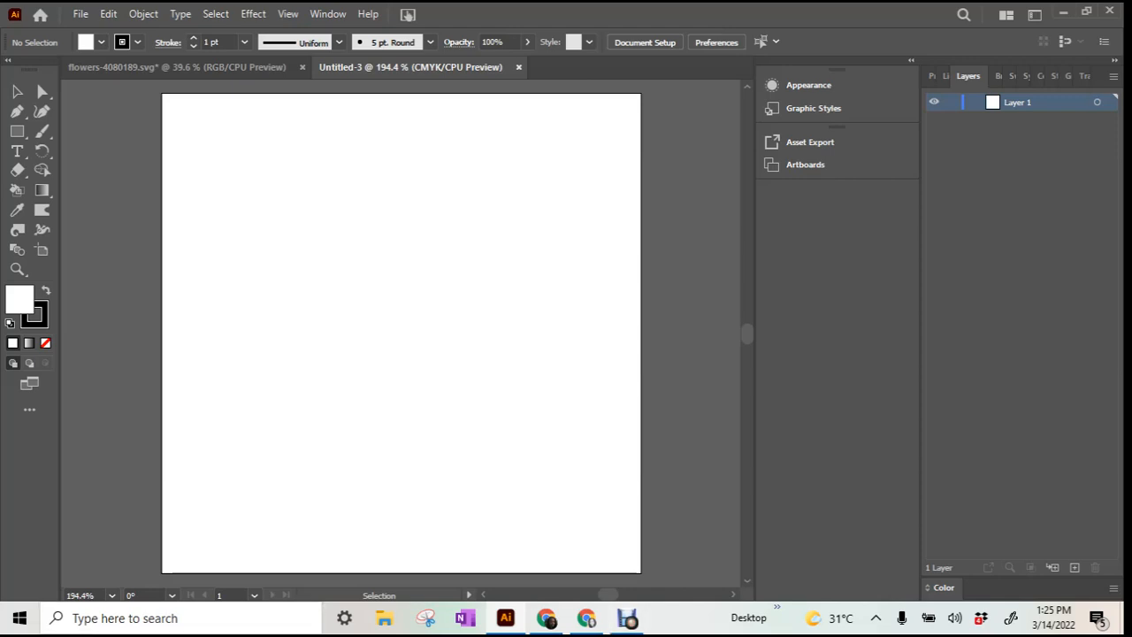
pyautogui.click(283, 68)
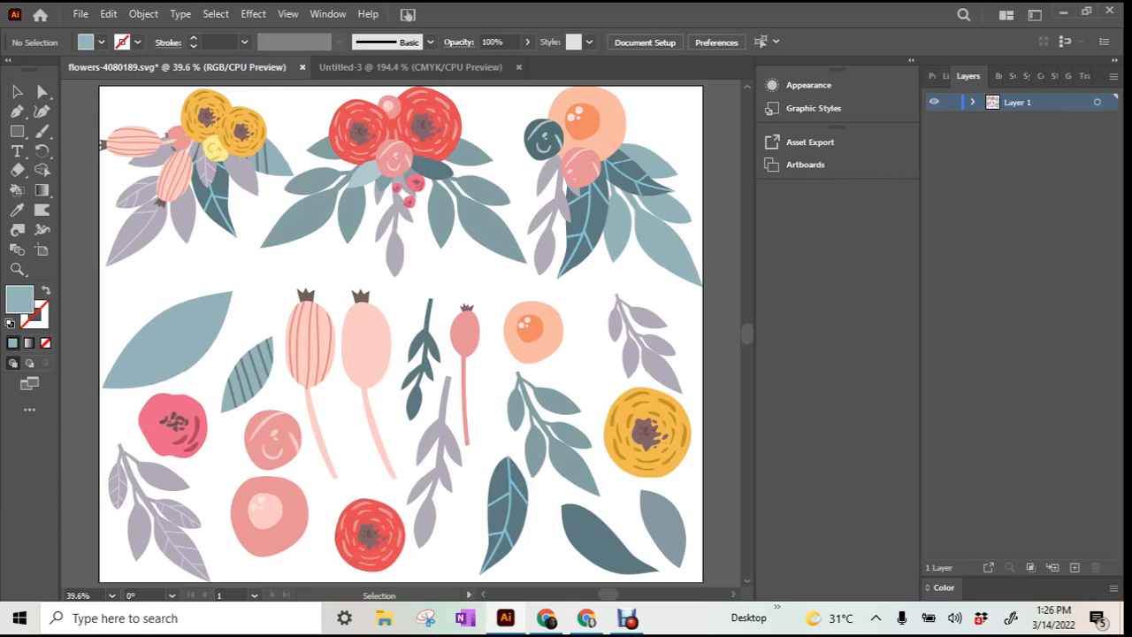
pyautogui.click(351, 128)
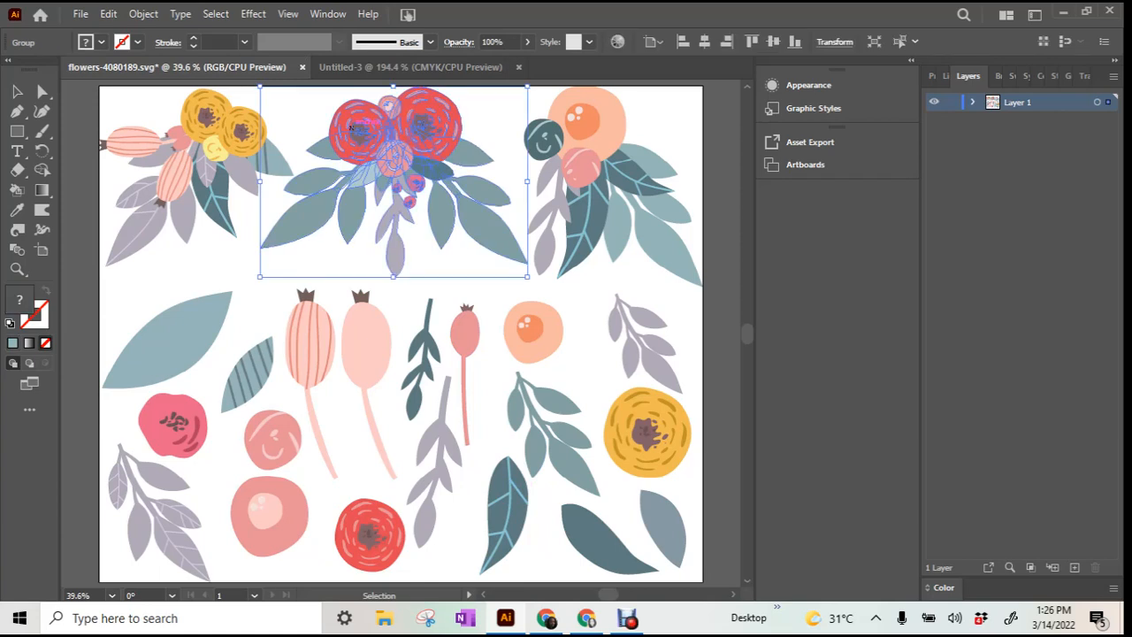
pyautogui.hotkey('ctrl', 'c')
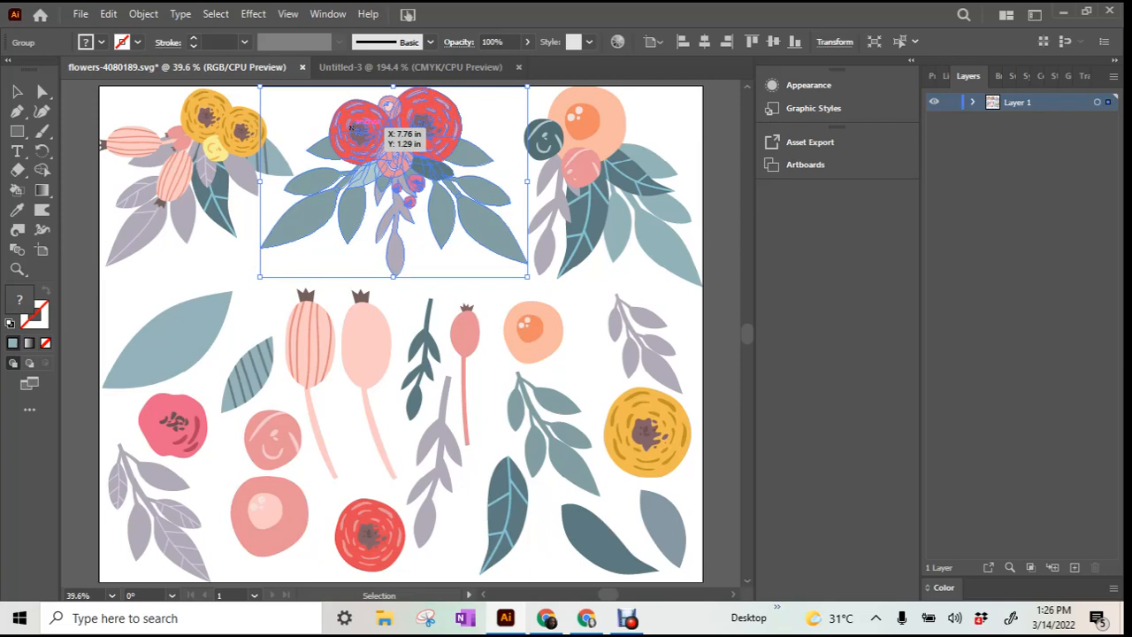
pyautogui.click(409, 67)
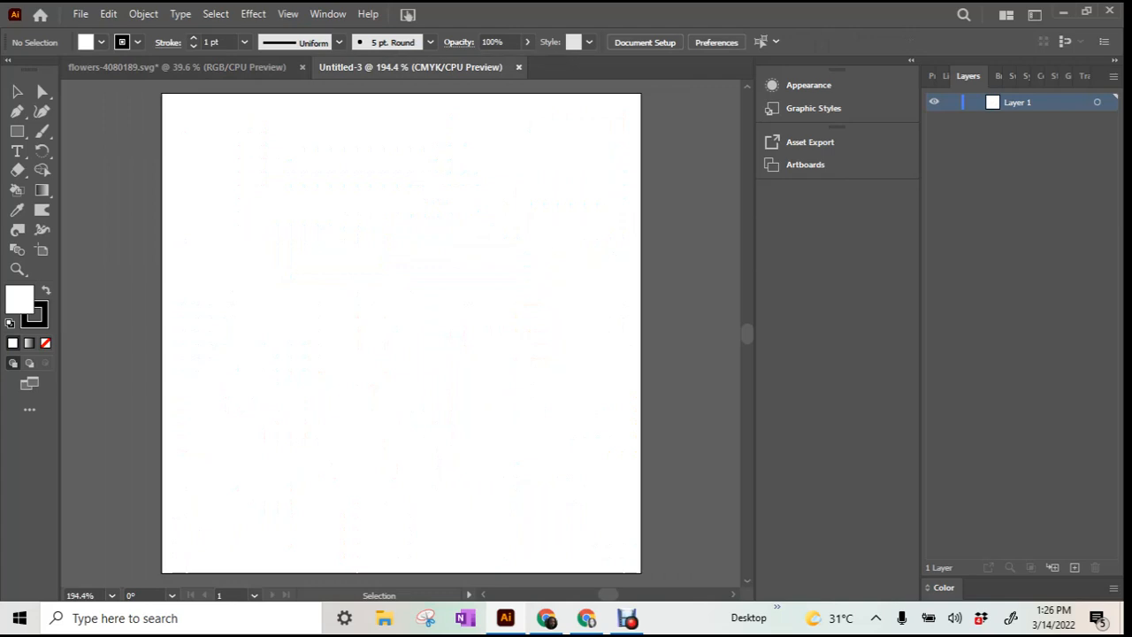
pyautogui.hotkey('ctrl', 'v')
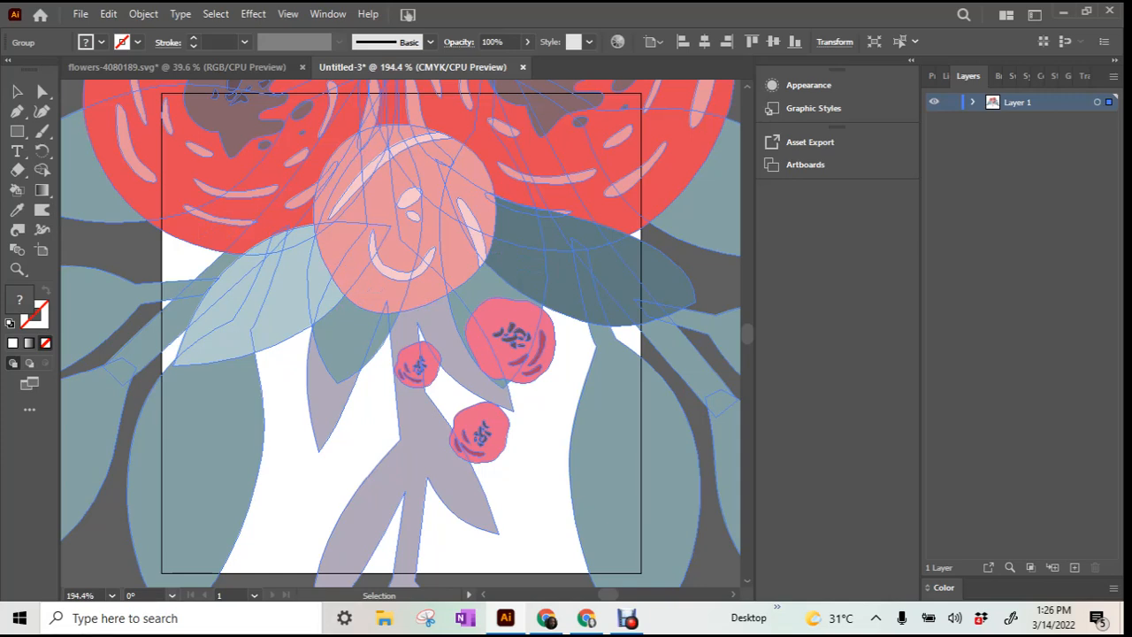
# Step: Scale the pasted red-flower bouquet down to a little over a third of the artboard's width
pyautogui.click(112, 595)
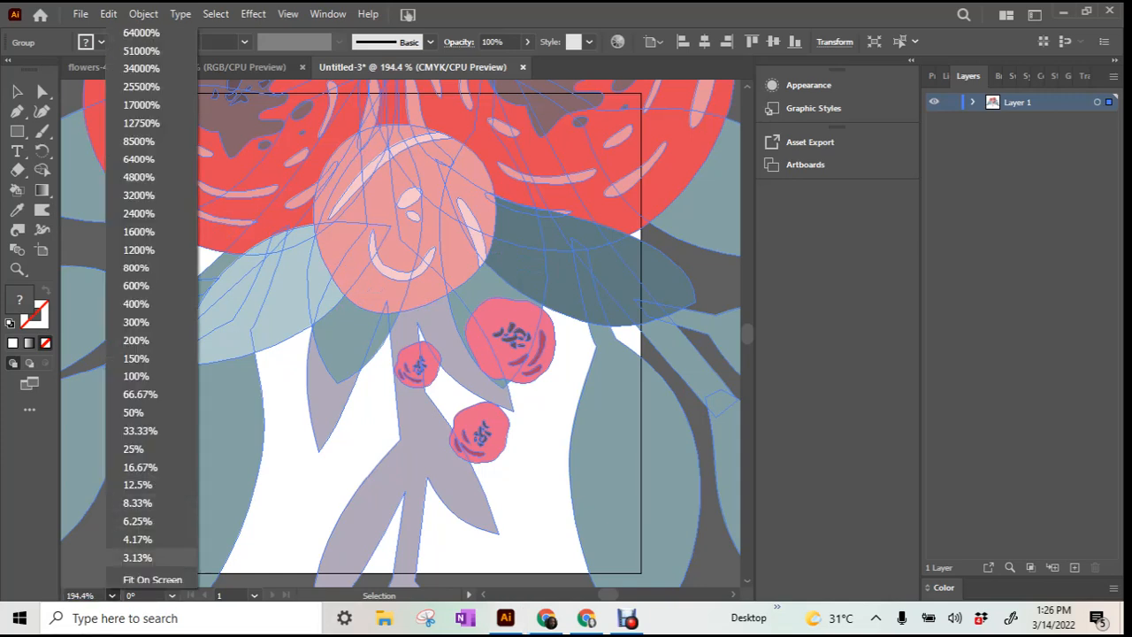
pyautogui.press('Up')
pyautogui.press('Up')
pyautogui.press('Return')
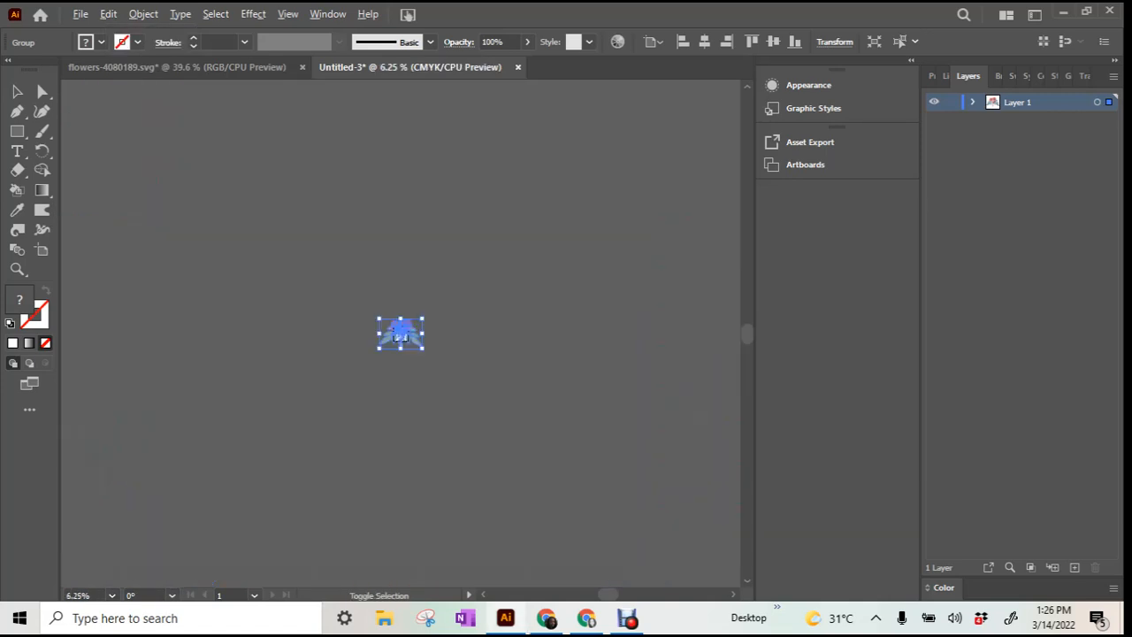
pyautogui.moveTo(380, 319); pyautogui.dragTo(396, 328)
pyautogui.click(284, 14)
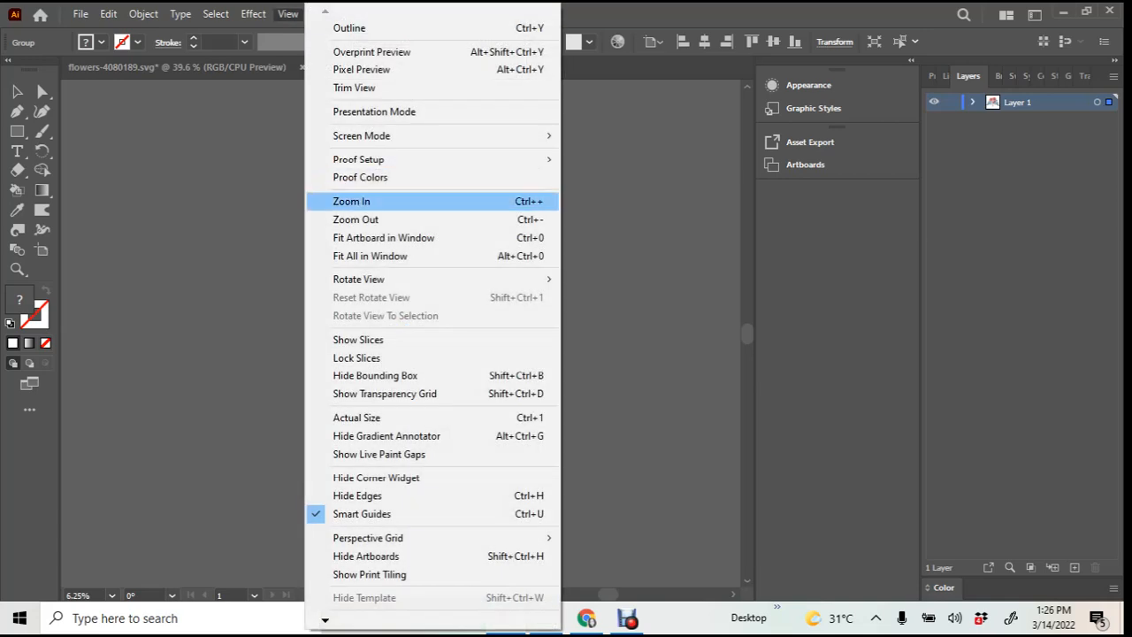
pyautogui.click(383, 238)
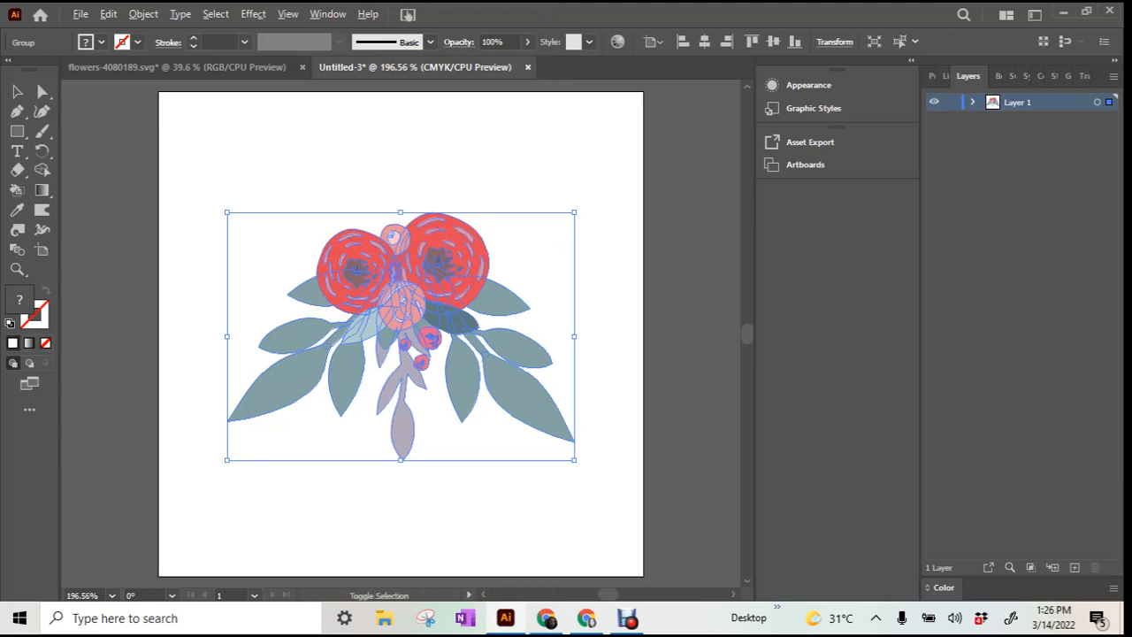
pyautogui.moveTo(574, 212); pyautogui.dragTo(490, 273)
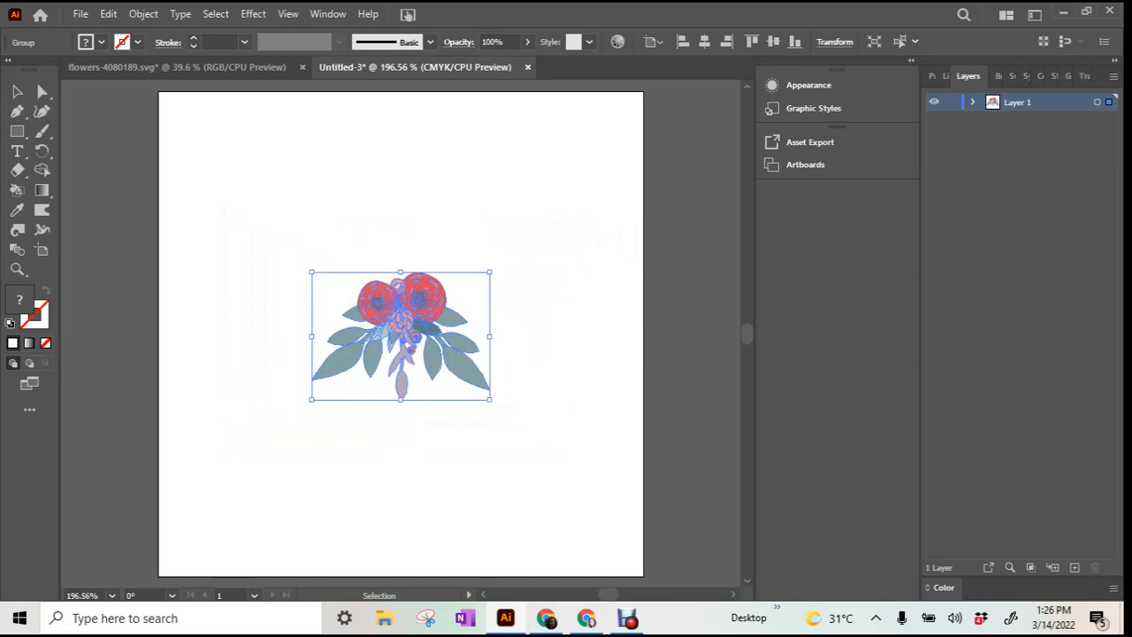
# Step: Move the red-flower bouquet to the artboard's top-left corner, aligned with the left edge and overlapping the top edge
pyautogui.moveTo(748, 334); pyautogui.dragTo(747, 331)
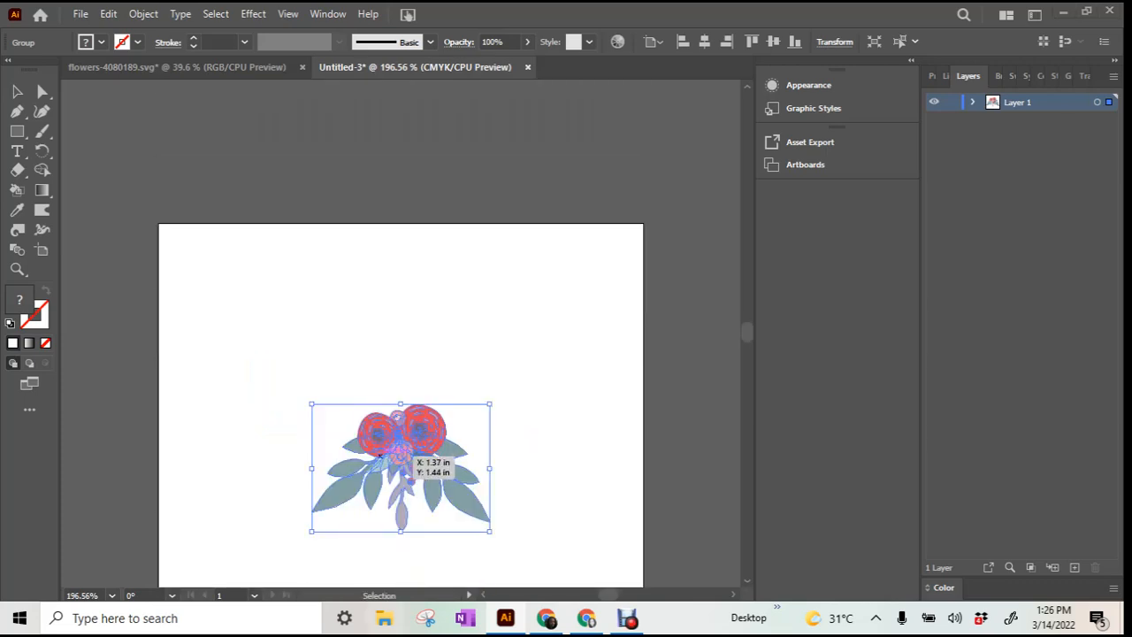
pyautogui.moveTo(391, 431); pyautogui.dragTo(242, 209)
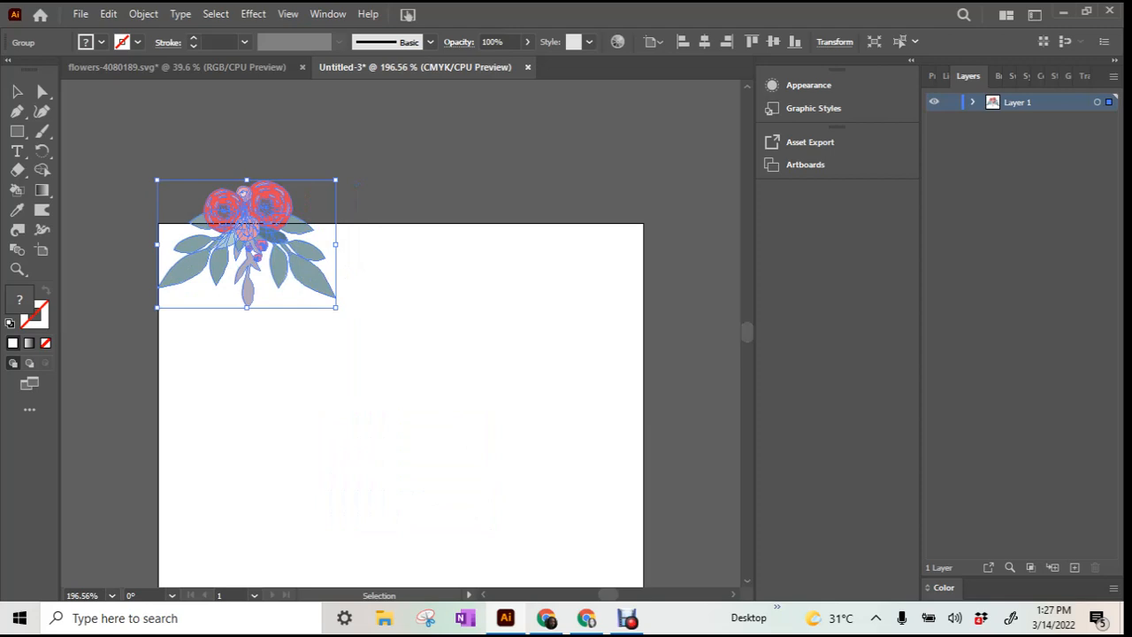
pyautogui.click(289, 14)
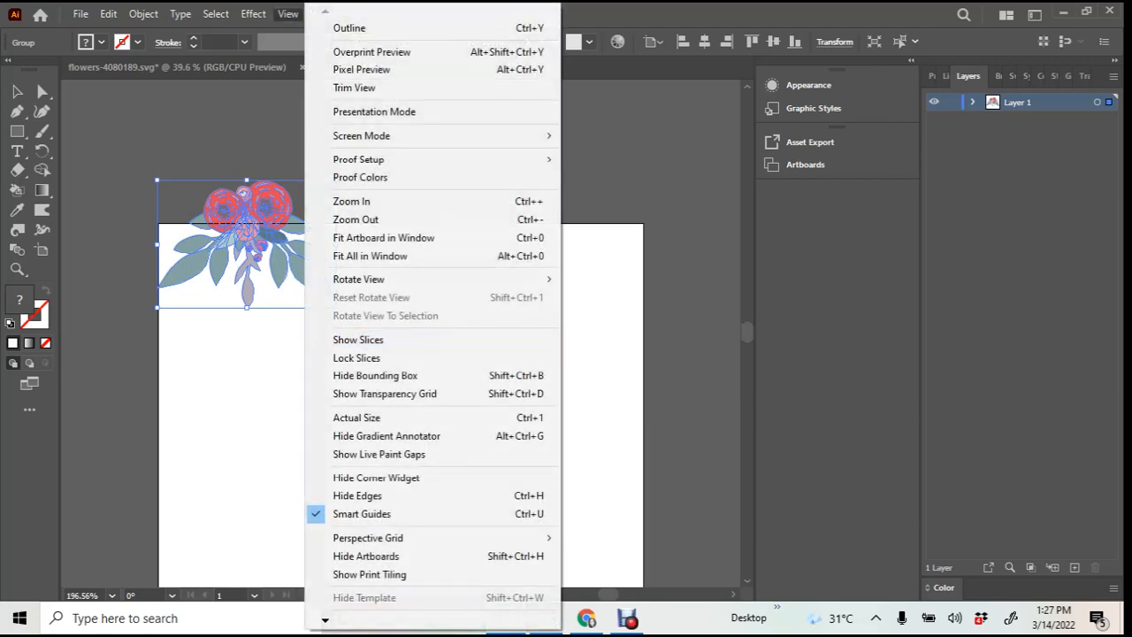
pyautogui.click(383, 237)
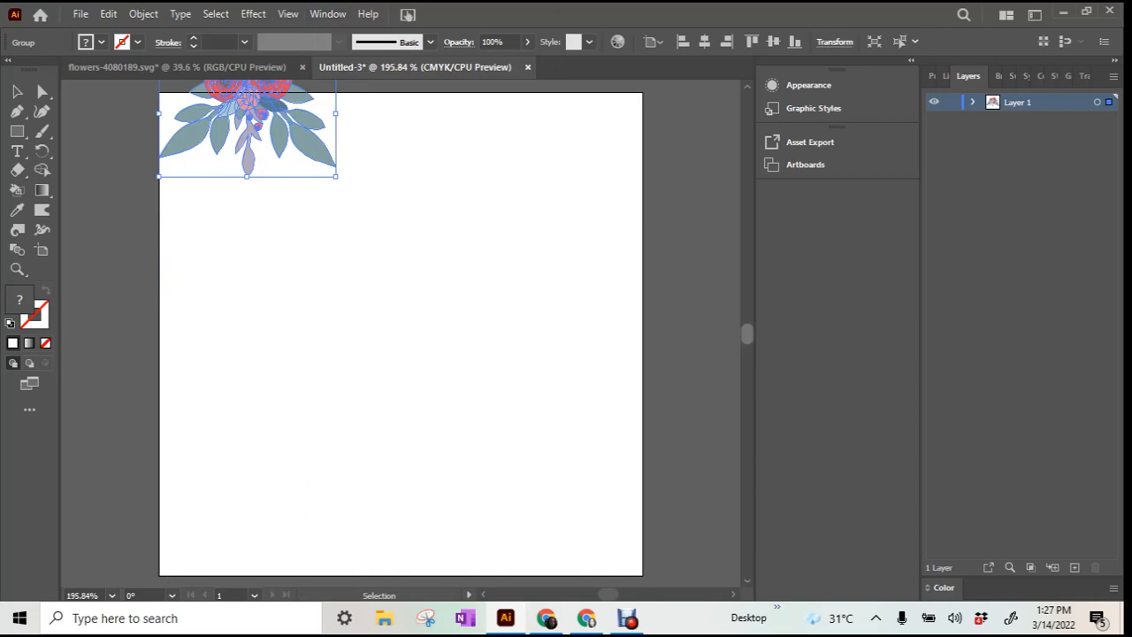
# Step: Preview moving the red-flower bouquet with the Move transform by 3 in horizontally and 0 in vertically
pyautogui.rightClick(287, 133)
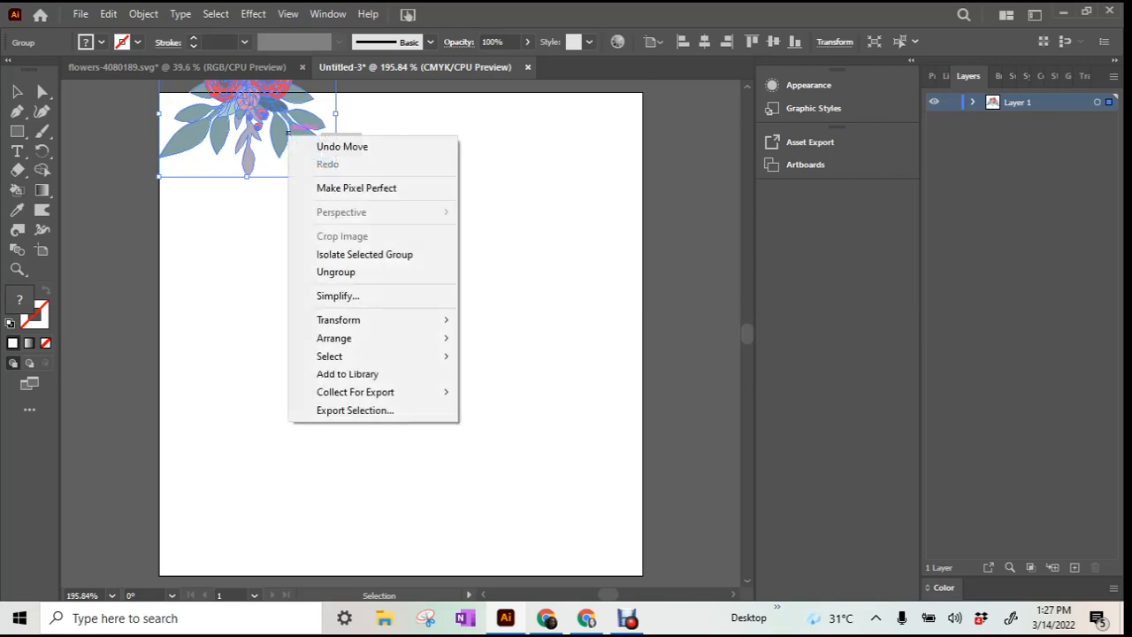
pyautogui.moveTo(354, 319)
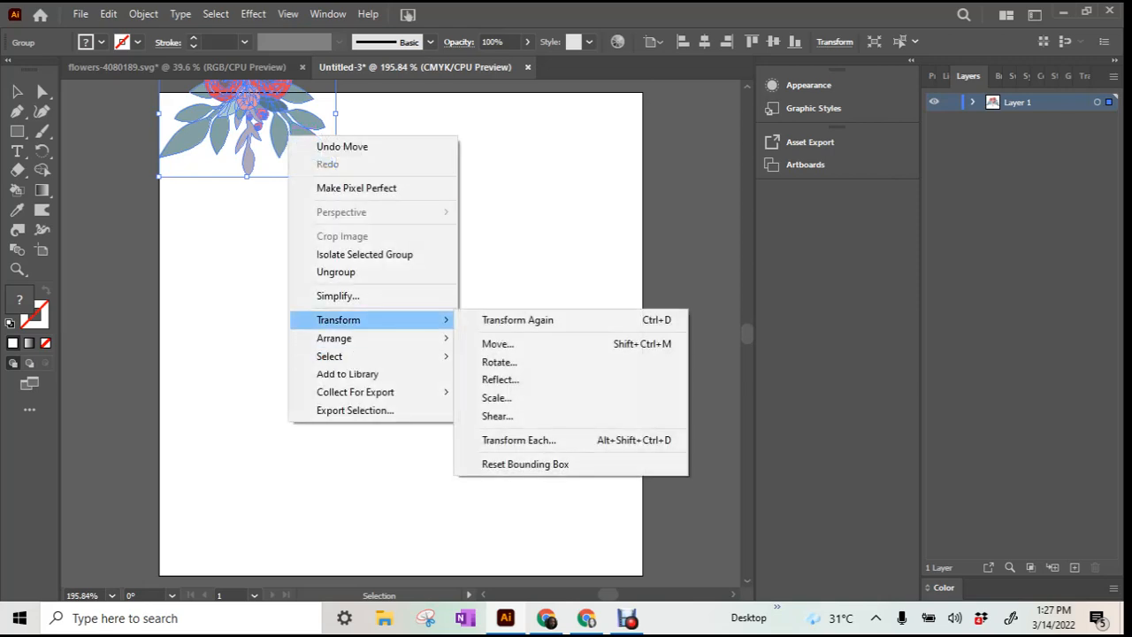
pyautogui.click(497, 343)
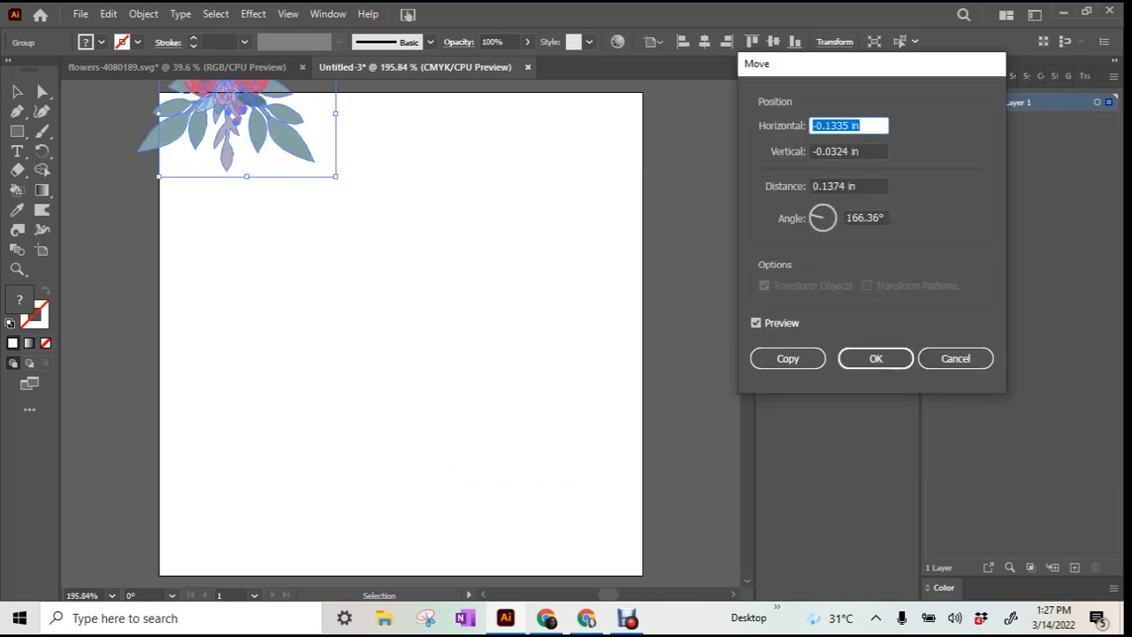
pyautogui.write('3')
pyautogui.press('Tab')
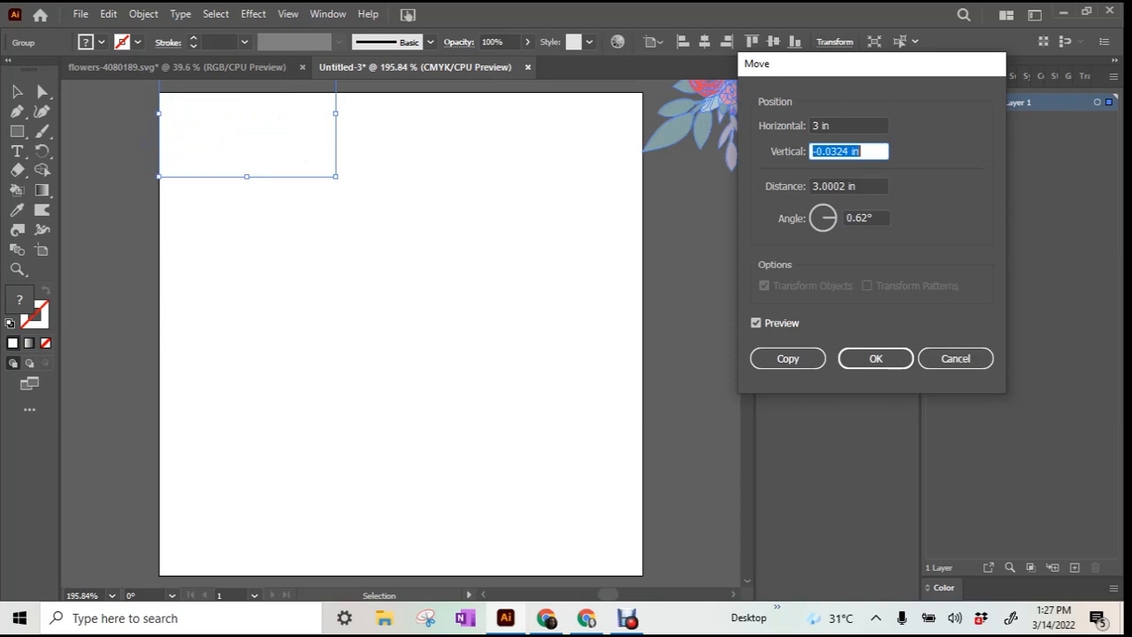
pyautogui.write('0')
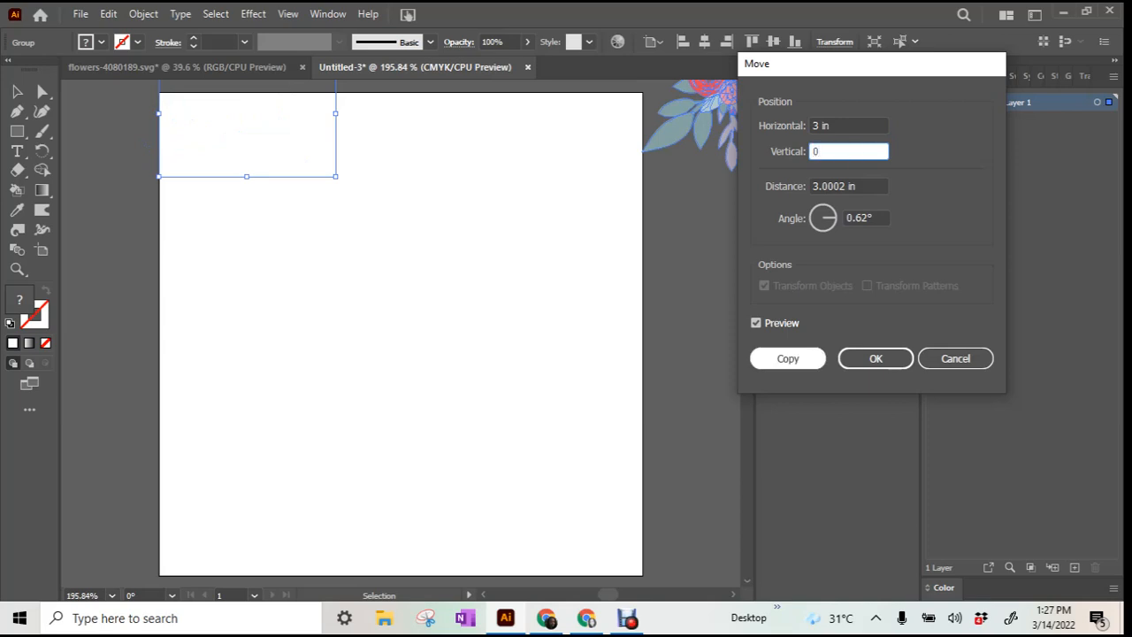
pyautogui.click(756, 322)
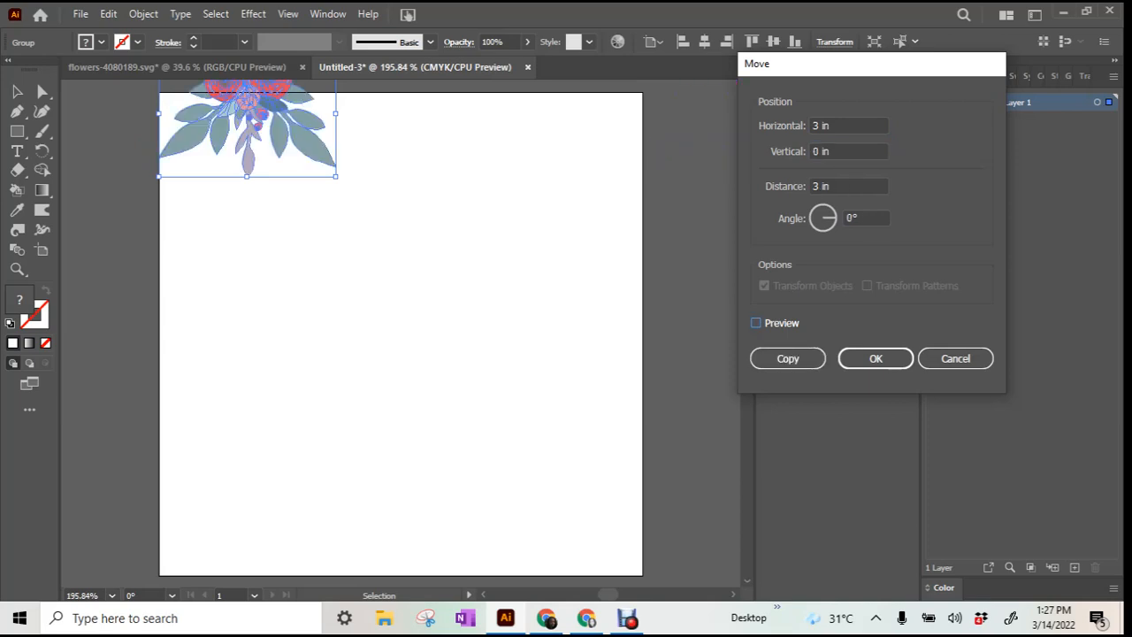
pyautogui.click(756, 322)
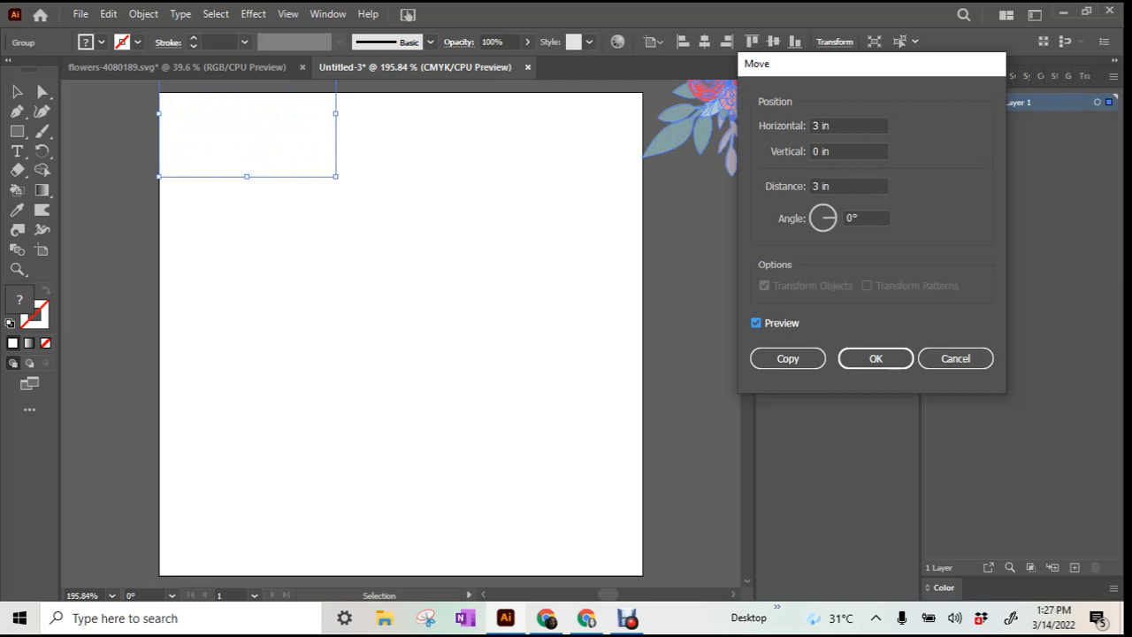
pyautogui.click(756, 323)
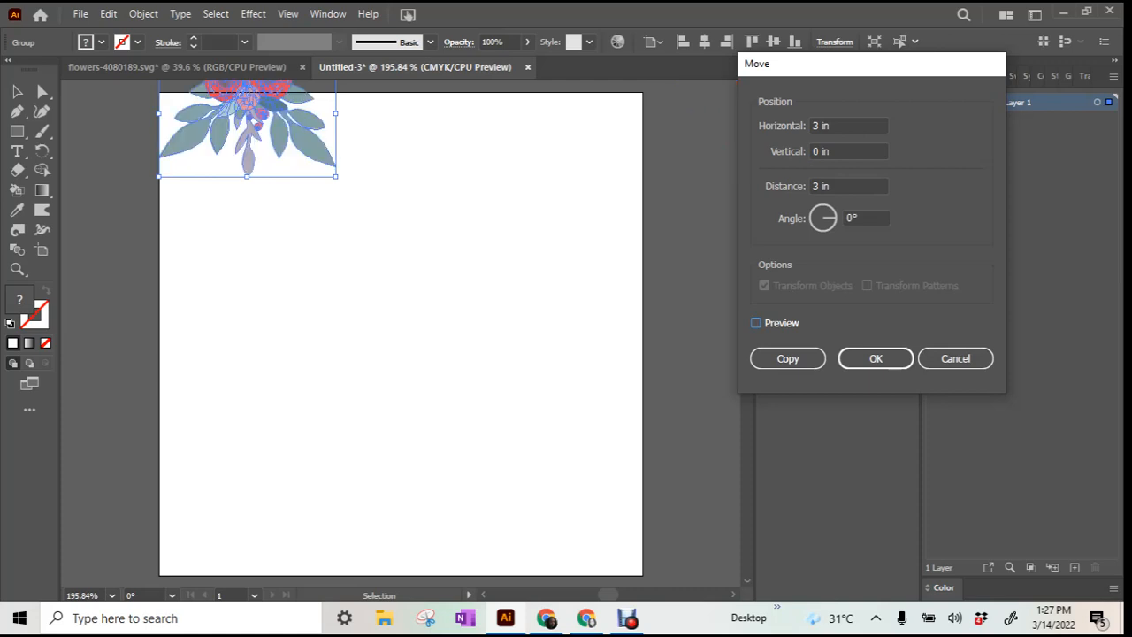
# Step: Set the move to 0 in horizontal and 3 in vertical, and place a copy of the red-flower bouquet at that offset
pyautogui.moveTo(832, 126); pyautogui.dragTo(811, 126)
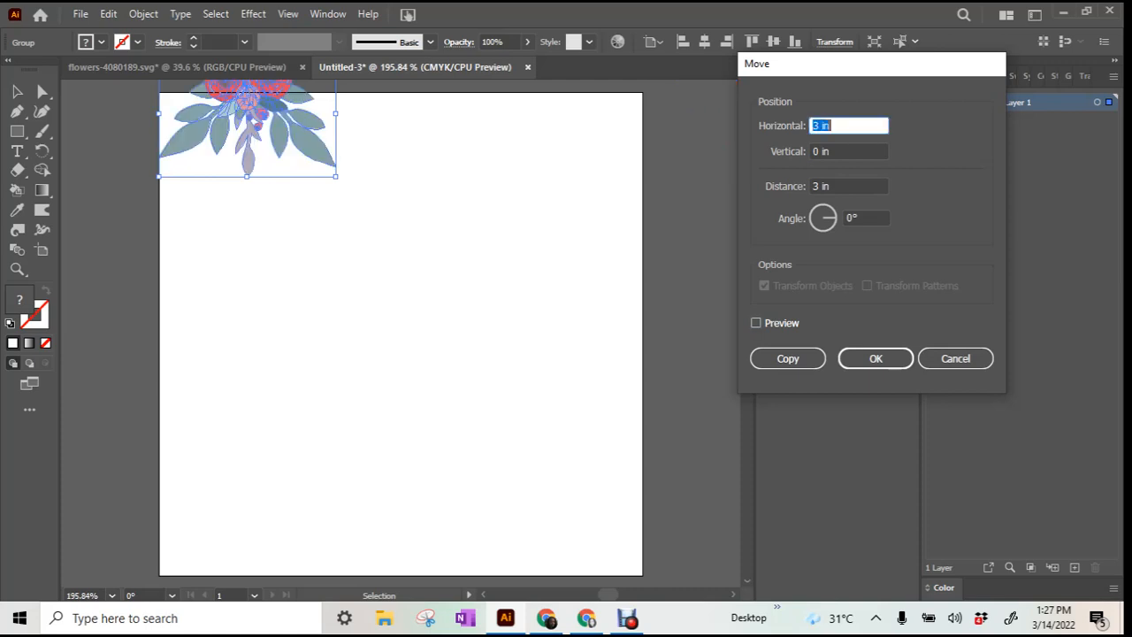
pyautogui.write('0')
pyautogui.press('Tab')
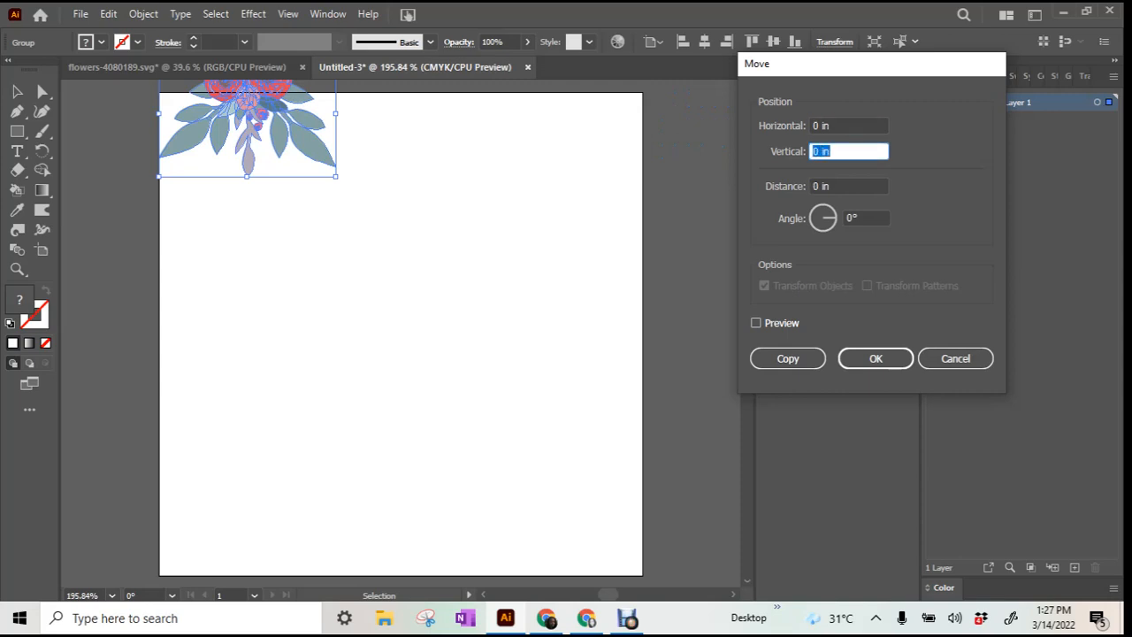
pyautogui.write('3')
pyautogui.hotkey('alt', 'p')
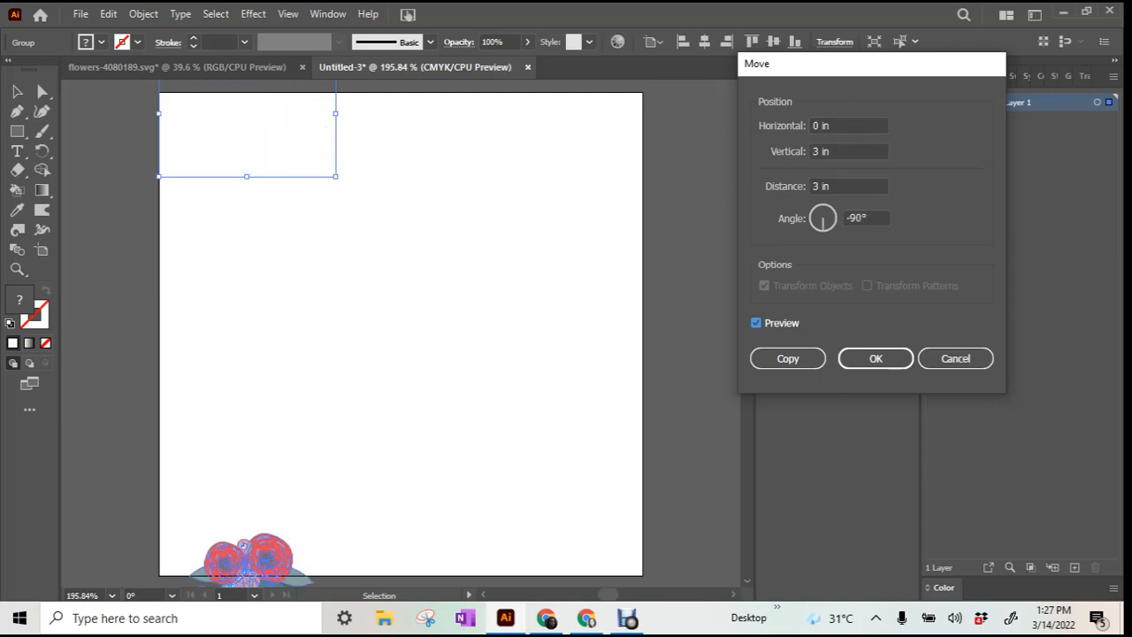
pyautogui.hotkey('alt', 'p')
pyautogui.hotkey('alt', 'p')
pyautogui.hotkey('alt', 'p')
pyautogui.hotkey('alt', 'p')
pyautogui.hotkey('alt', 'p')
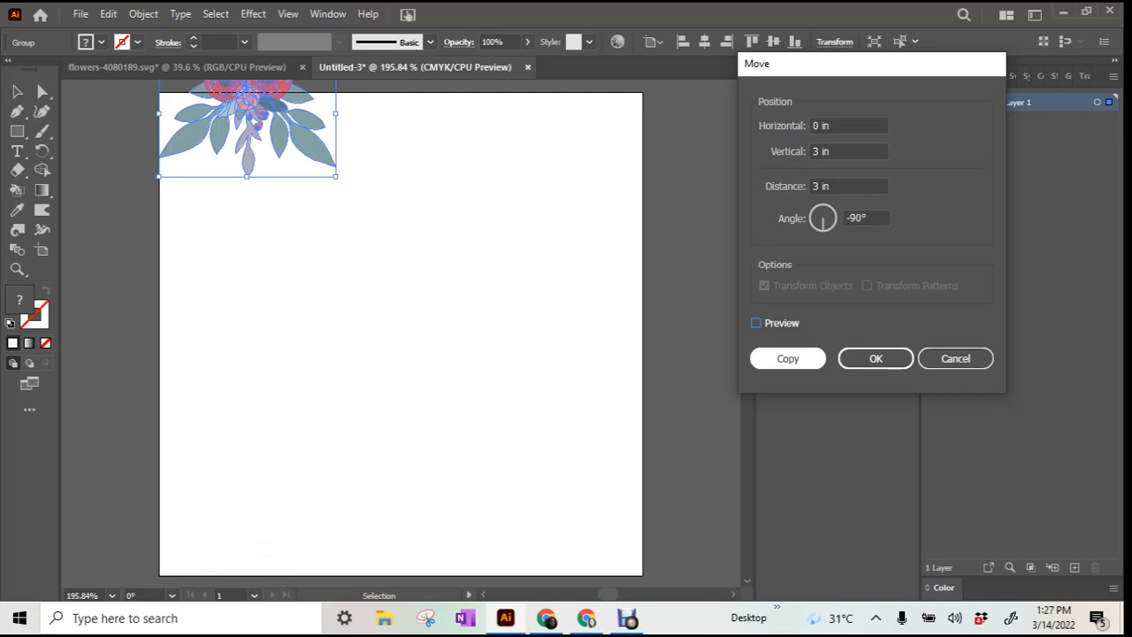
pyautogui.press('Escape')
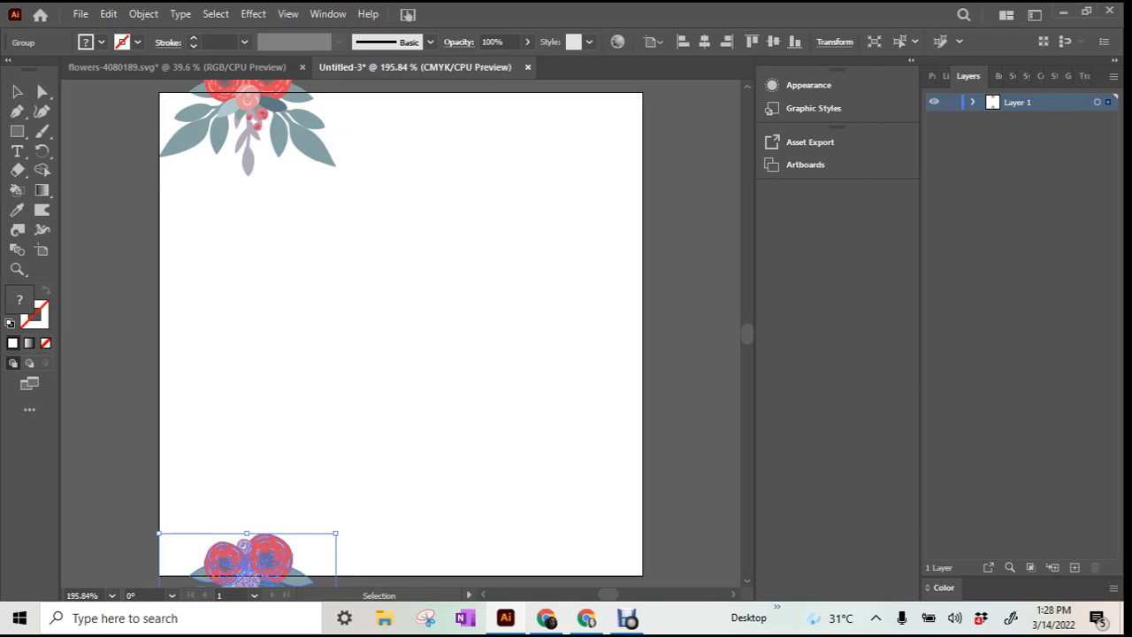
# Step: Copy the orange-flower bouquet from flowers-4080189.svg and paste it into the 3 x 3 in pattern document
pyautogui.click(177, 67)
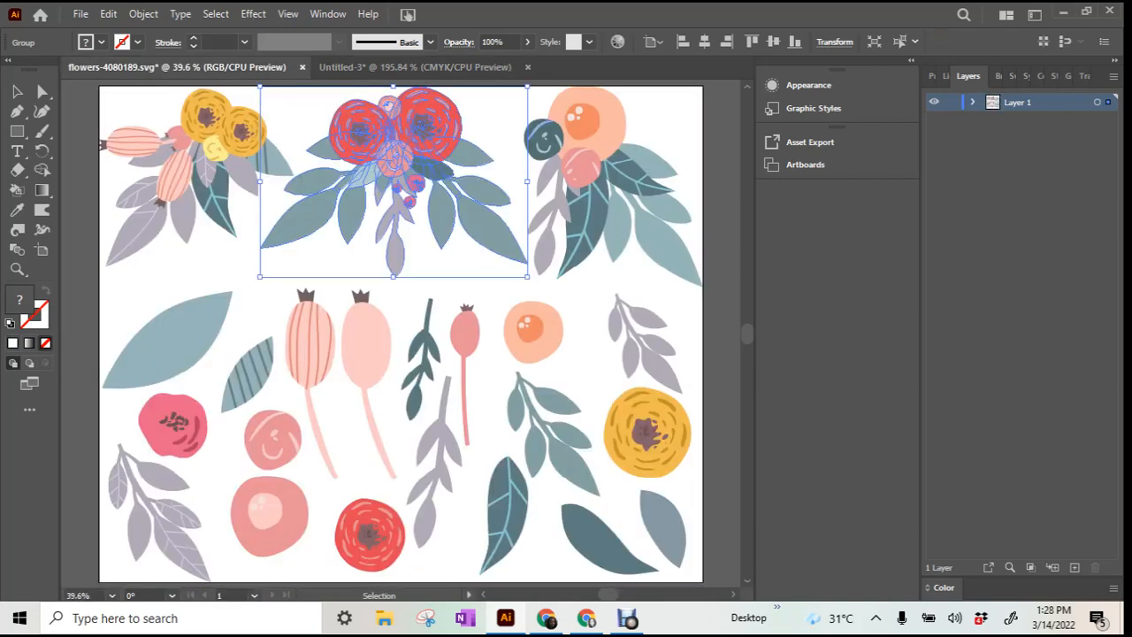
pyautogui.click(576, 123)
pyautogui.rightClick(580, 132)
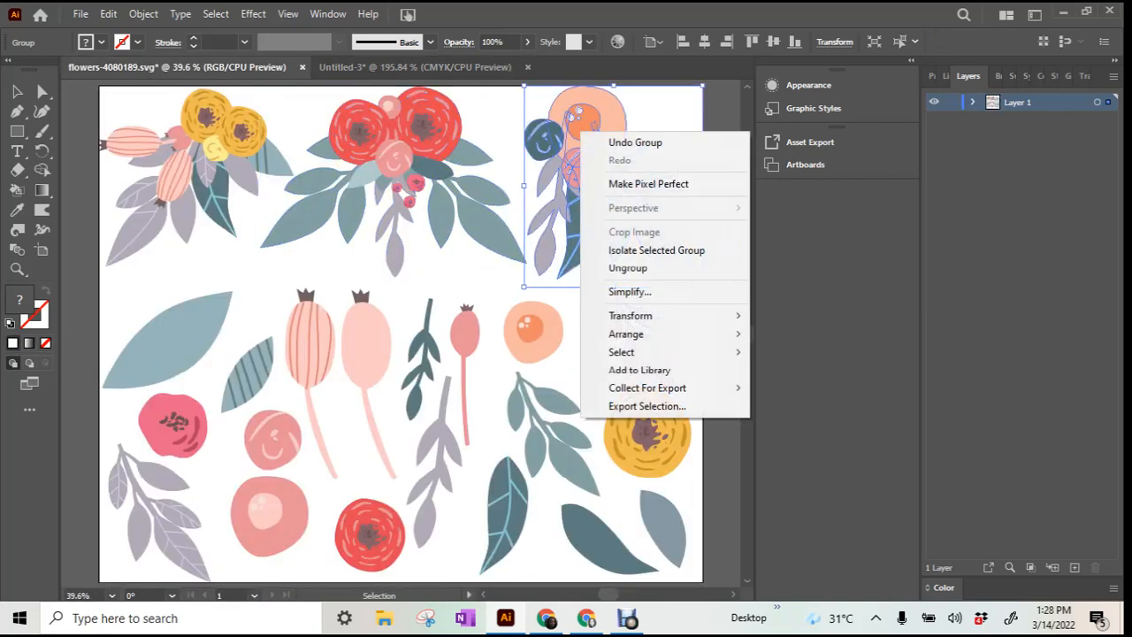
pyautogui.click(571, 134)
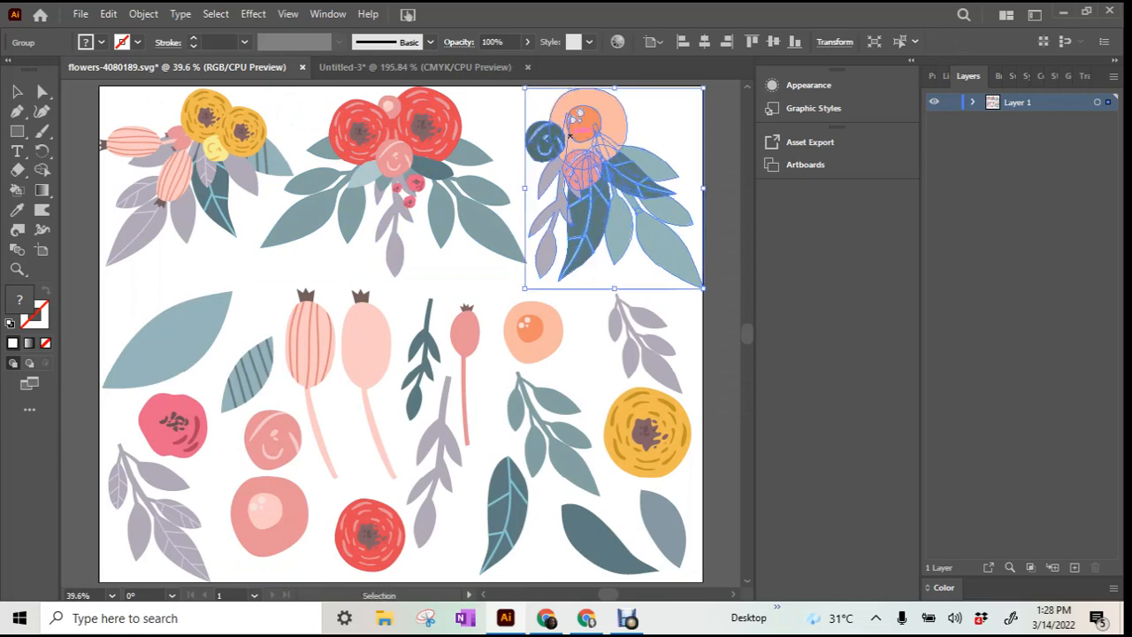
pyautogui.click(415, 68)
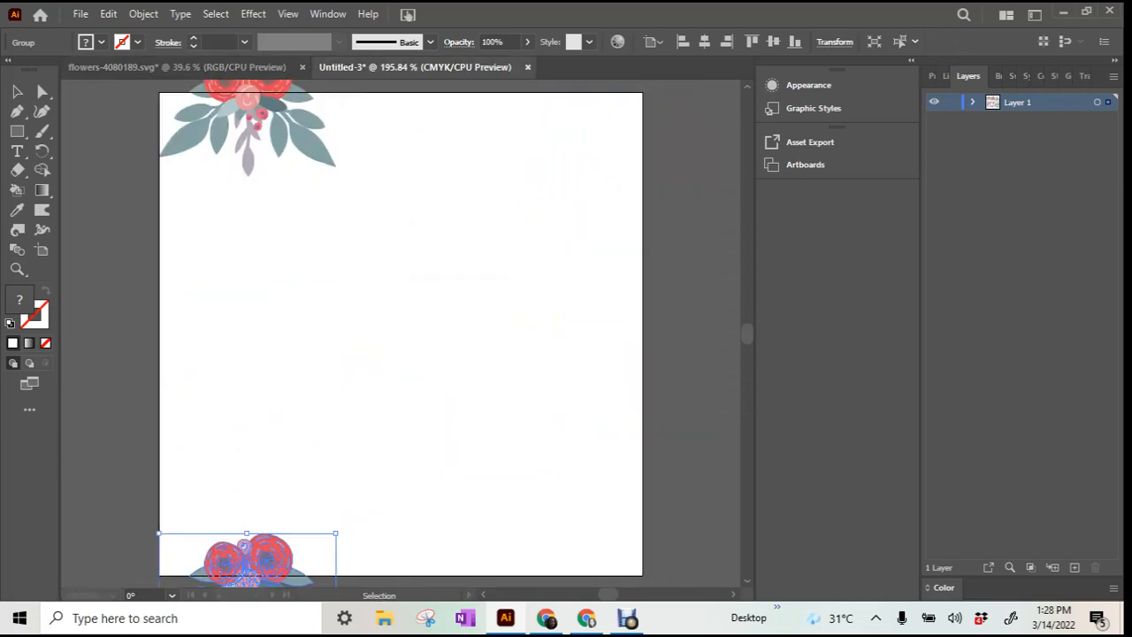
pyautogui.click(466, 286)
pyautogui.hotkey('ctrl', 'v')
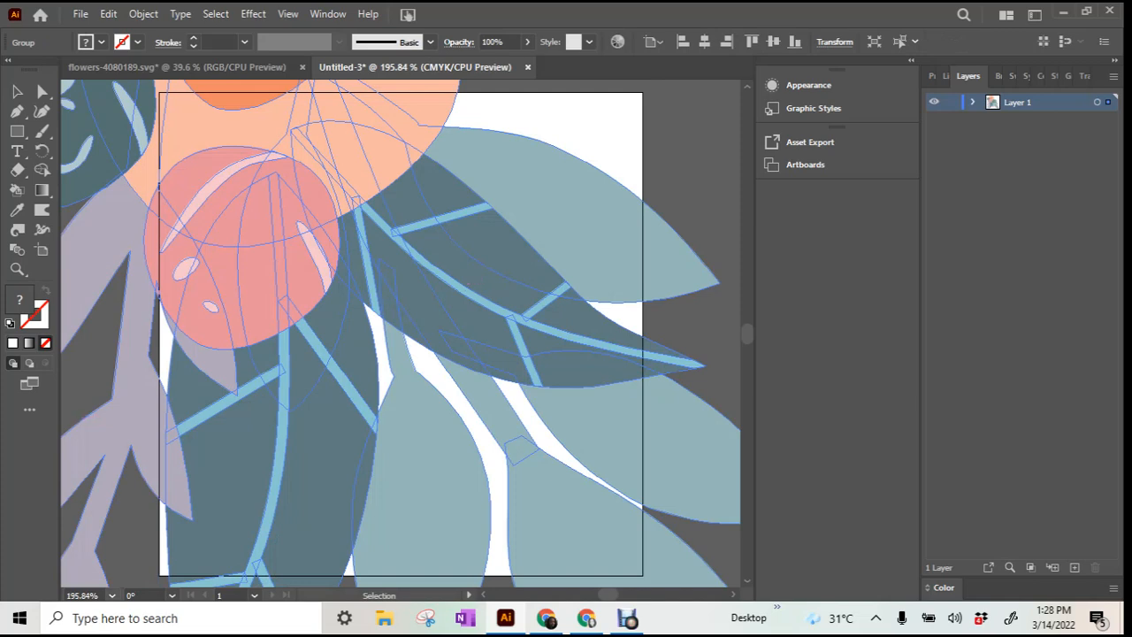
# Step: Scale the pasted orange-flower bouquet down to a little over a third of the artboard's width
pyautogui.click(112, 595)
pyautogui.click(137, 539)
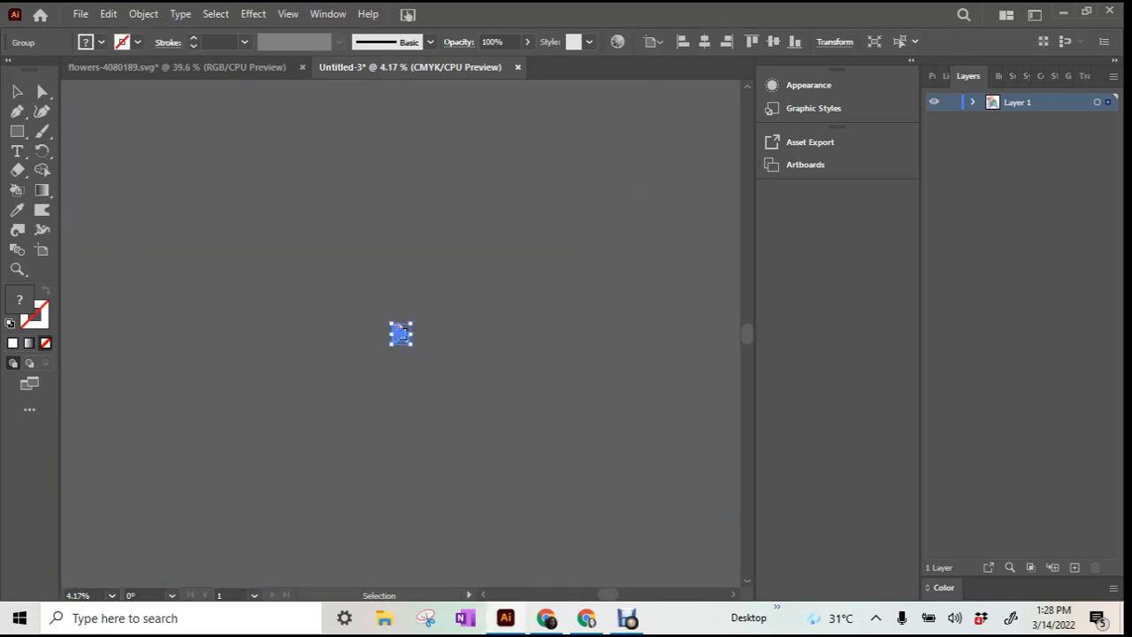
pyautogui.press('shift')
pyautogui.moveTo(400, 332); pyautogui.dragTo(401, 334)
pyautogui.click(287, 14)
pyautogui.click(384, 237)
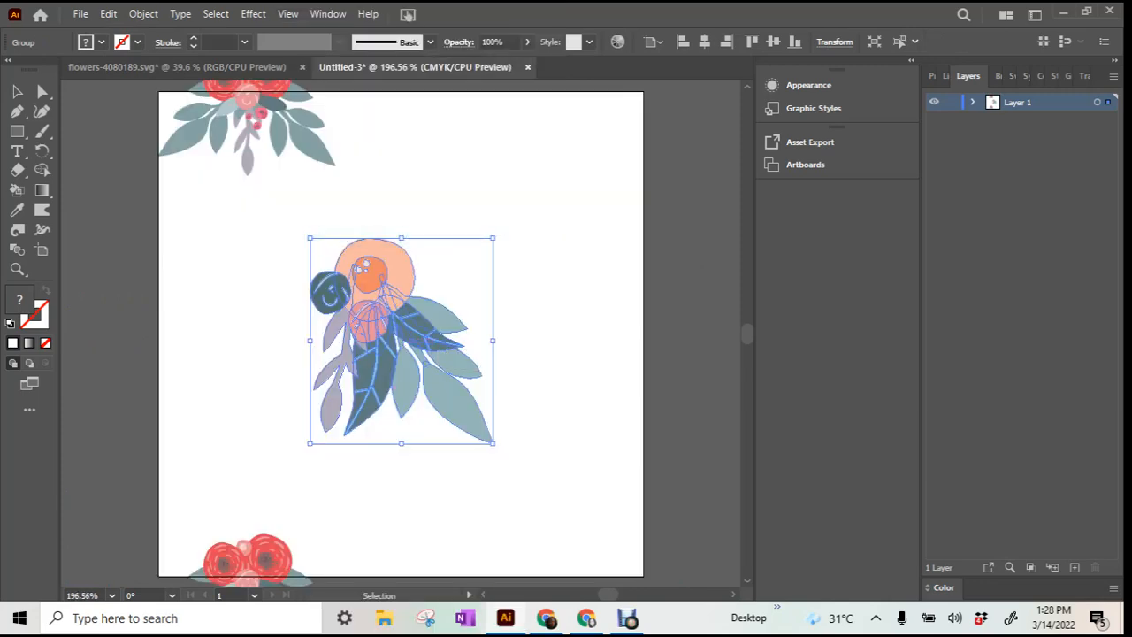
# Step: Scale the orange-flower bouquet down to under a fifth of the artboard's width and place it across the artboard's left edge
pyautogui.moveTo(492, 237); pyautogui.dragTo(444, 291)
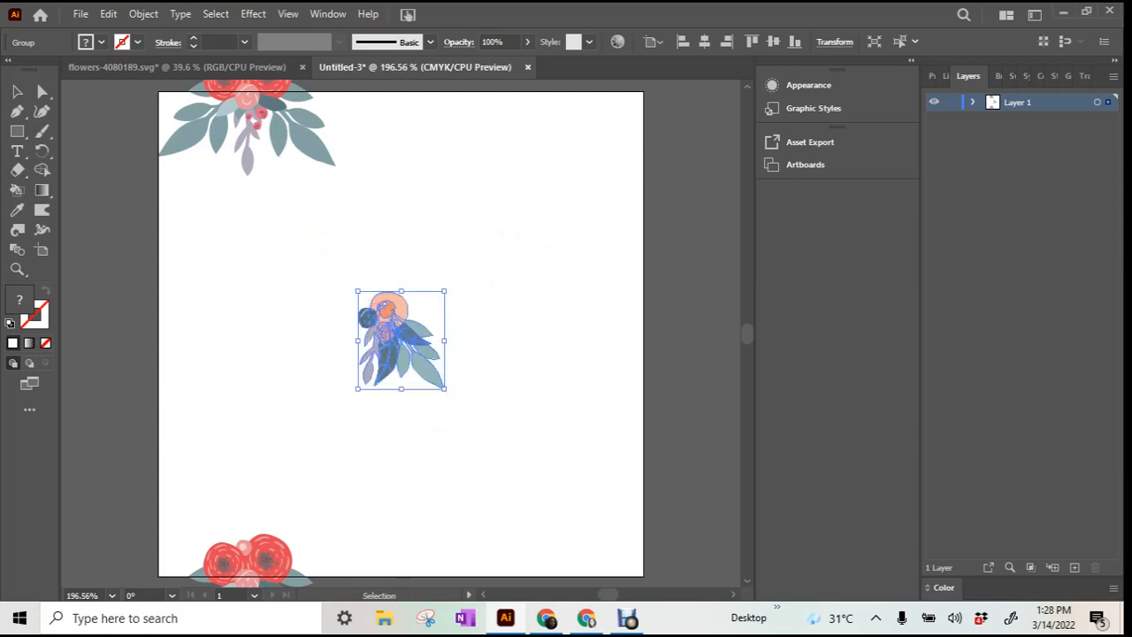
pyautogui.moveTo(409, 328); pyautogui.dragTo(172, 312)
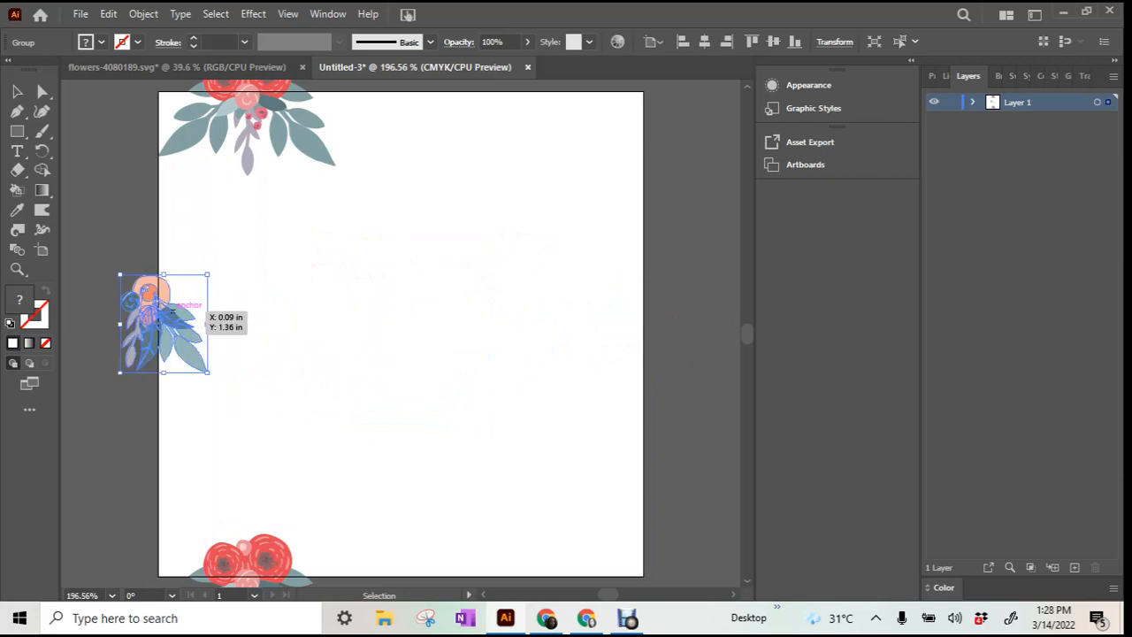
# Step: Place a copy of the orange-flower bouquet with the Move transform, offset 3 in horizontally and 0 in vertically, previewing the offset first
pyautogui.rightClick(173, 312)
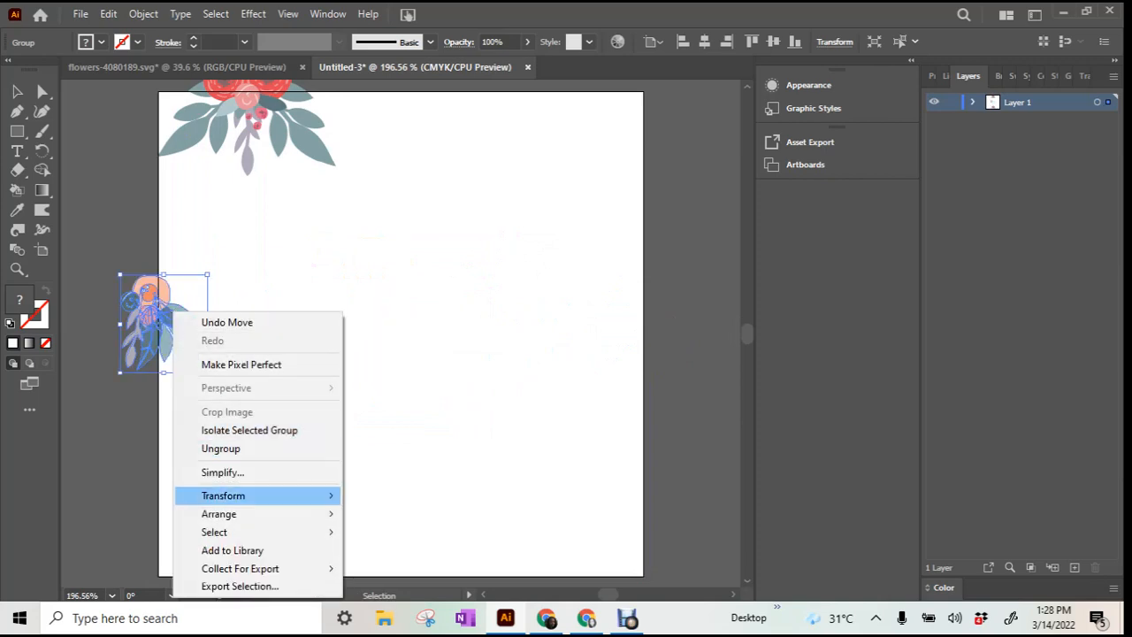
pyautogui.moveTo(225, 496)
pyautogui.click(383, 375)
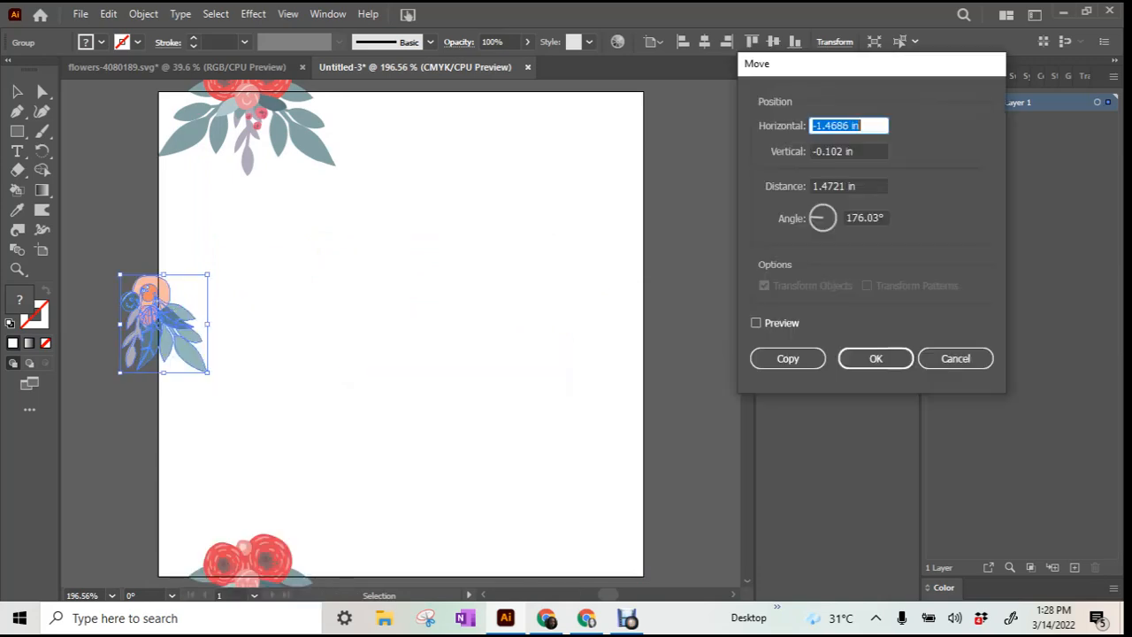
pyautogui.write('3')
pyautogui.press('Tab')
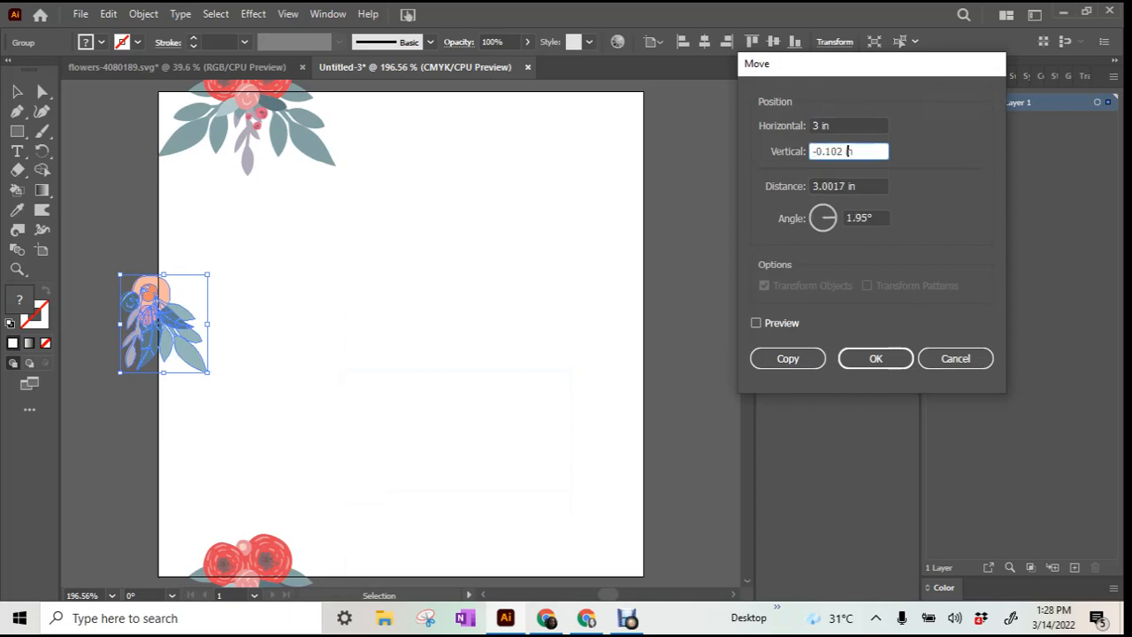
pyautogui.write('0')
pyautogui.click(756, 323)
pyautogui.click(756, 323)
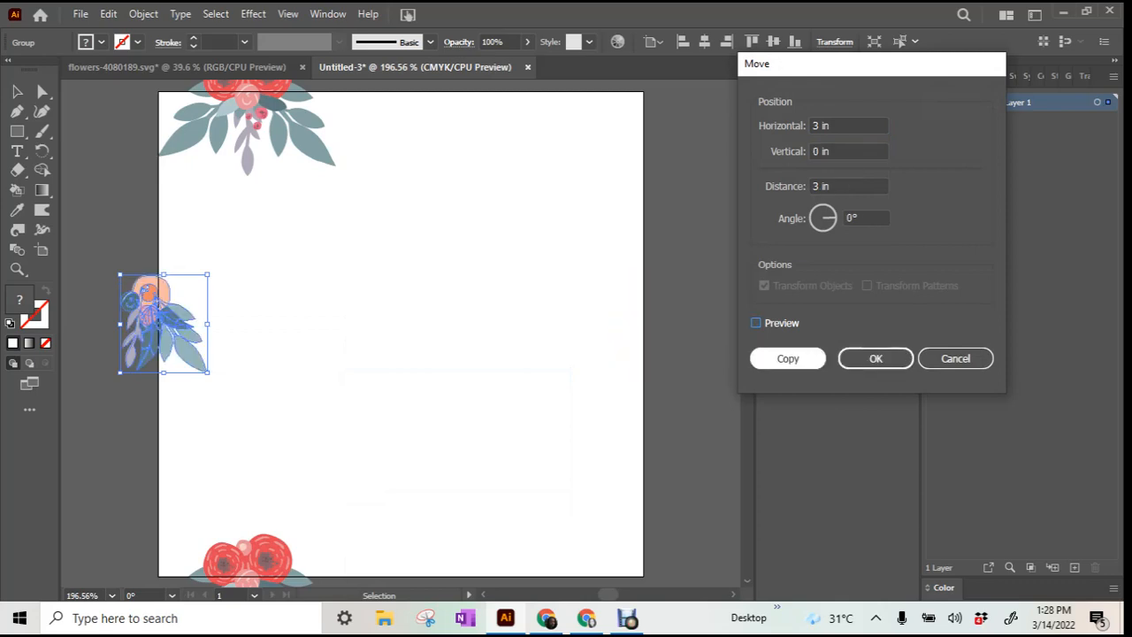
pyautogui.click(756, 323)
pyautogui.click(756, 323)
pyautogui.click(787, 358)
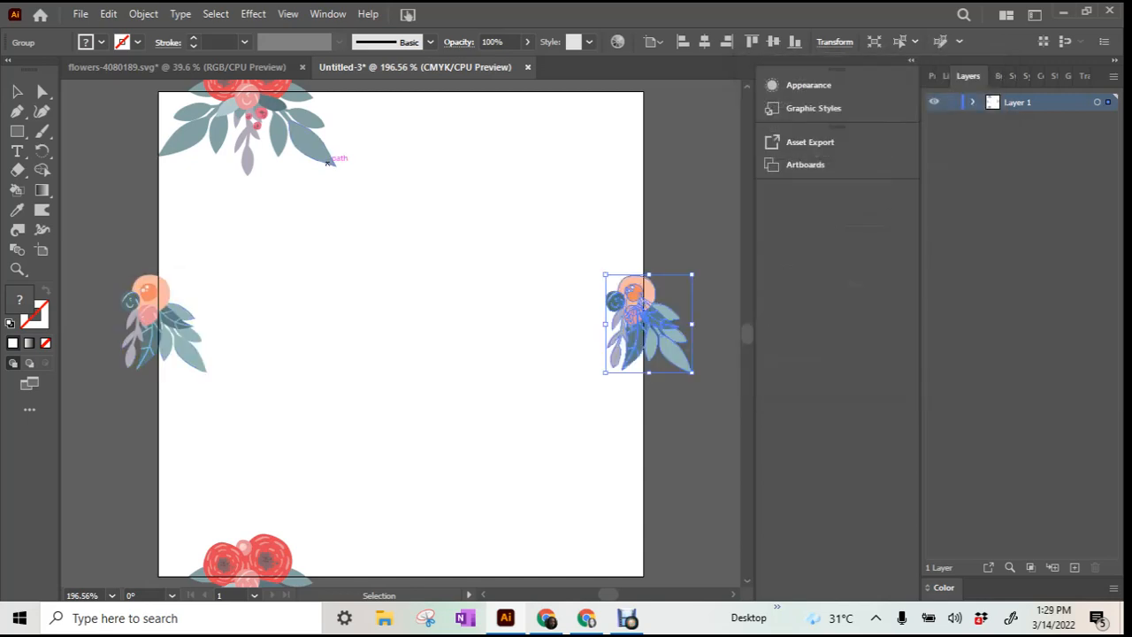
# Step: Copy the yellow-flower bouquet from flowers-4080189.svg and paste it into the 3 x 3 in pattern document
pyautogui.click(177, 66)
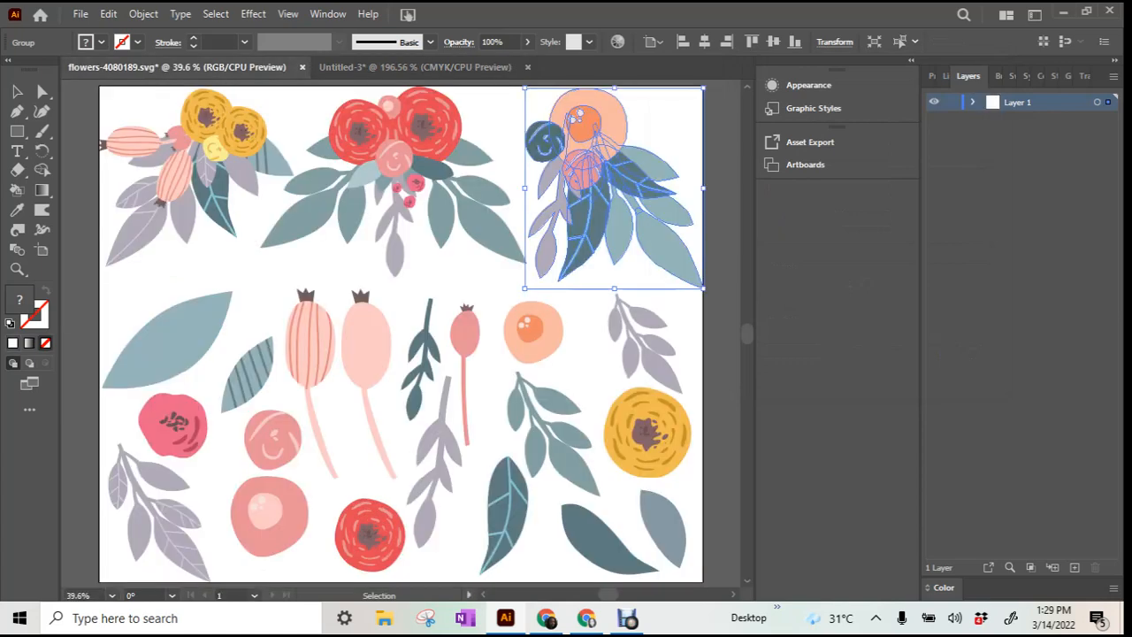
pyautogui.click(216, 161)
pyautogui.rightClick(216, 161)
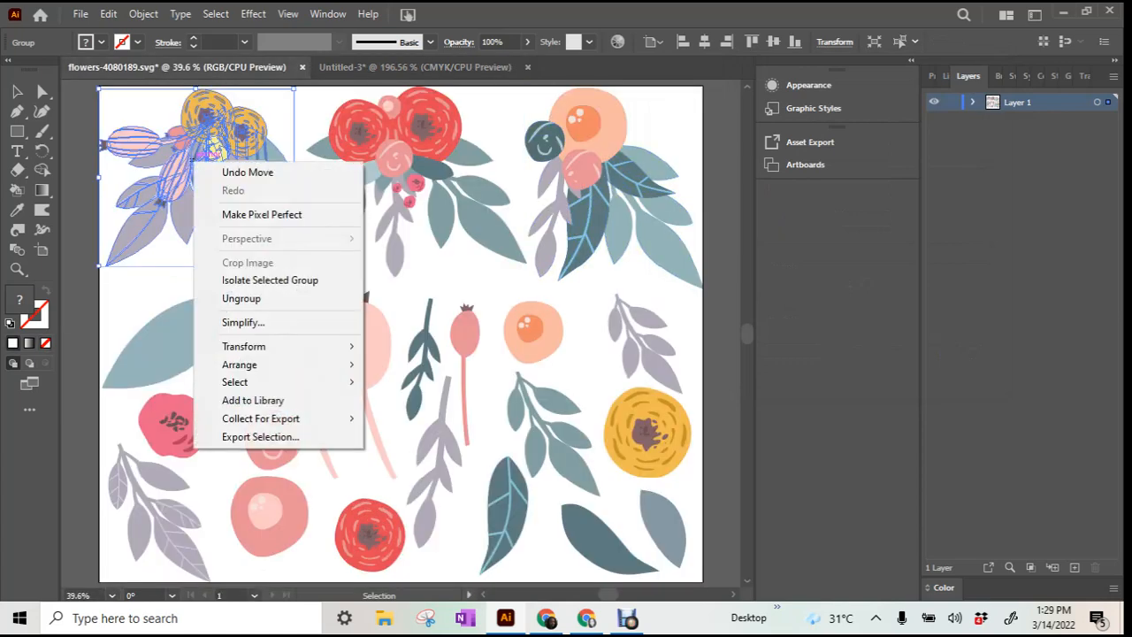
pyautogui.click(188, 155)
pyautogui.hotkey('ctrl', 'c')
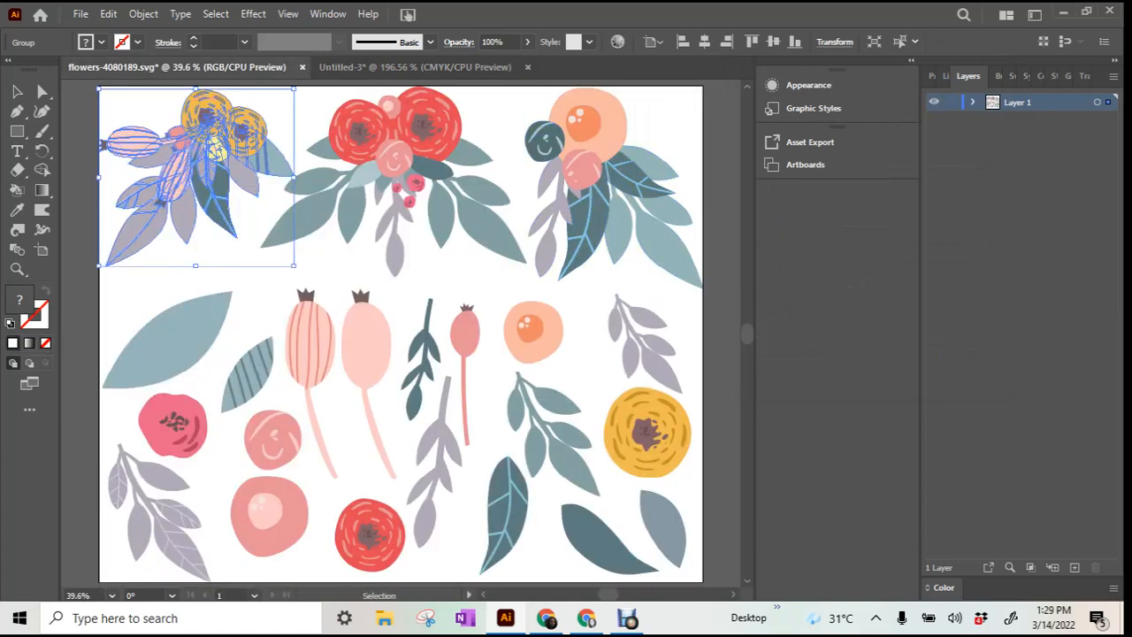
pyautogui.click(414, 67)
pyautogui.hotkey('ctrl', 'shift', 'a')
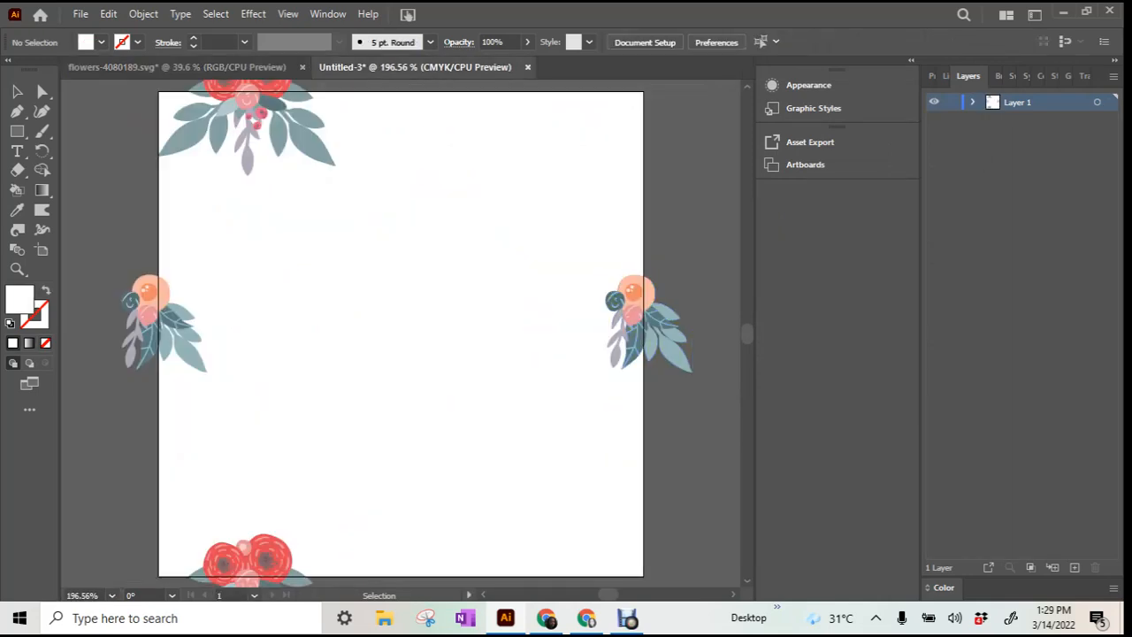
pyautogui.hotkey('ctrl', 'v')
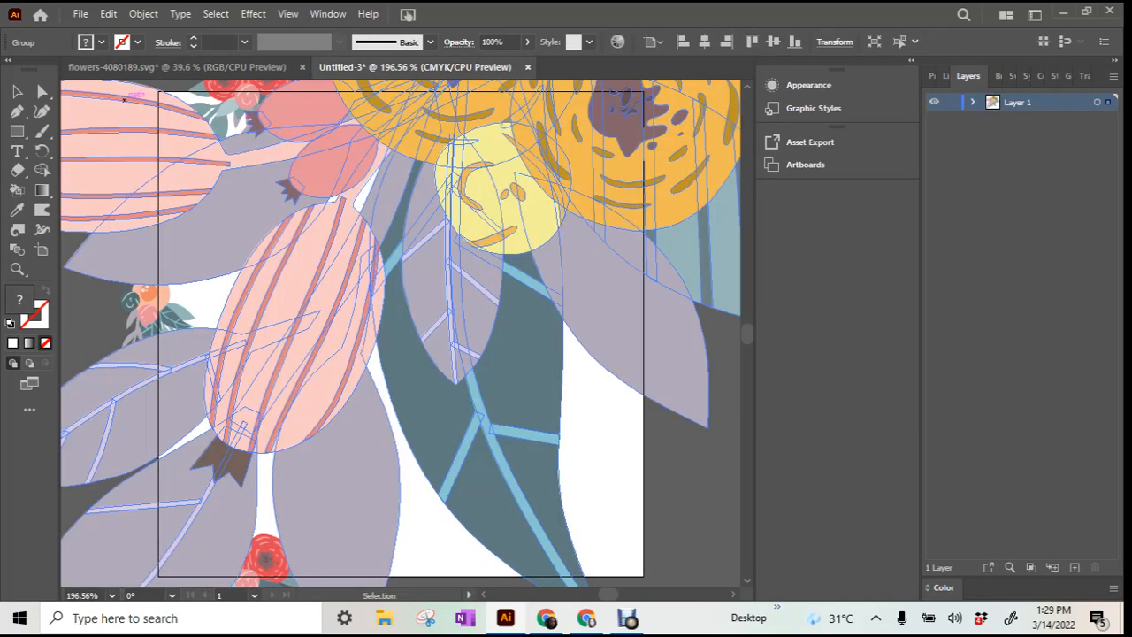
# Step: Scale the pasted yellow-flower bouquet down to a little under a quarter of the artboard's width
pyautogui.click(112, 595)
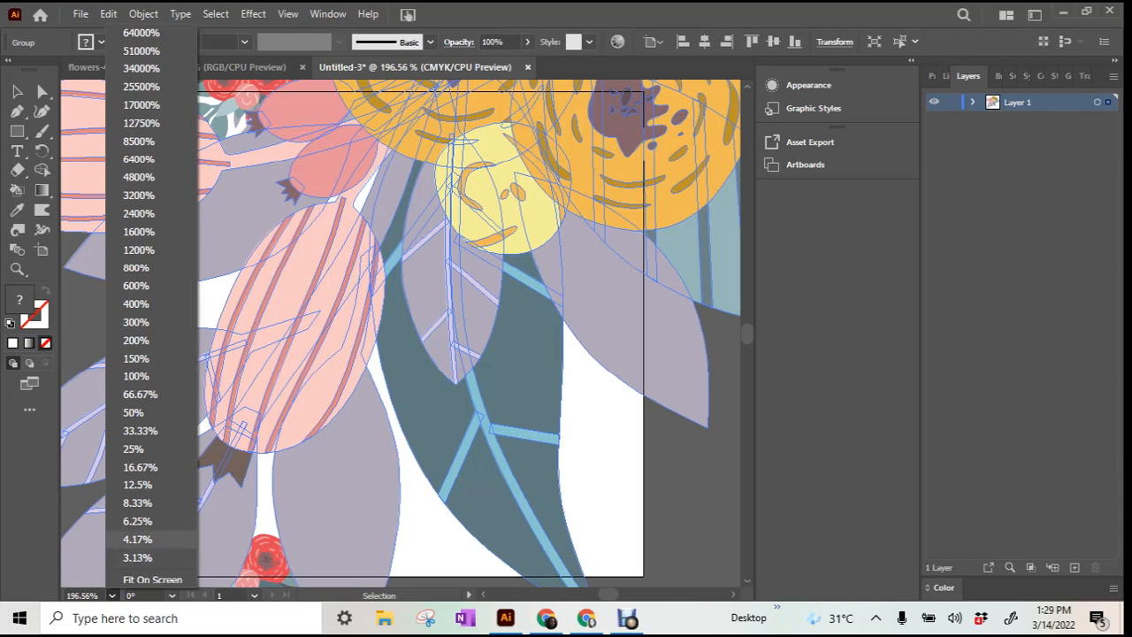
pyautogui.click(137, 520)
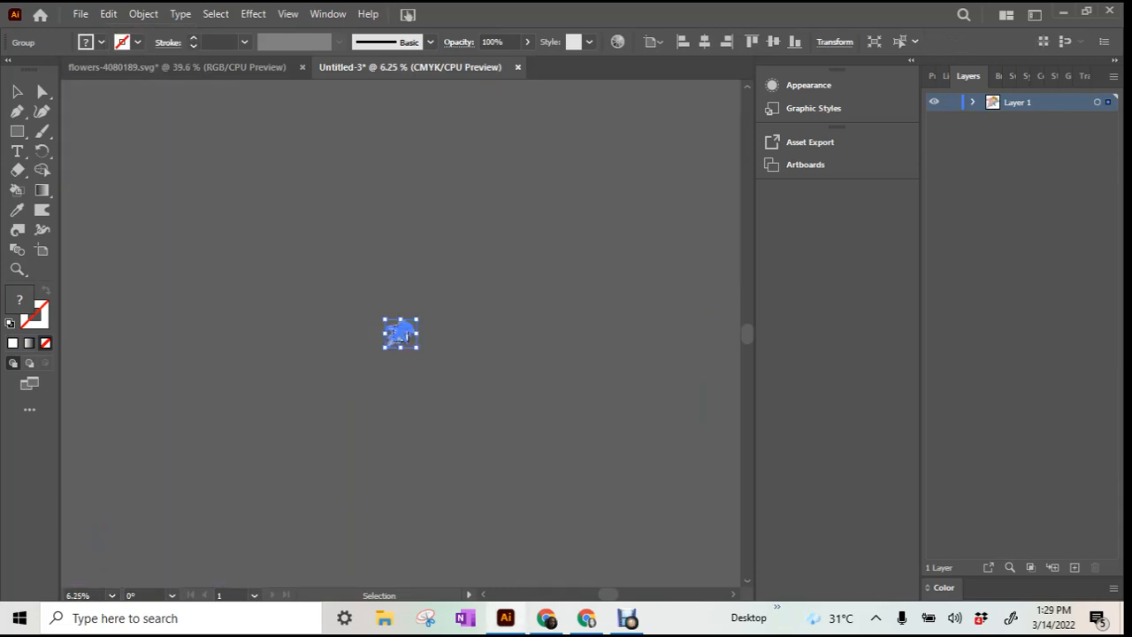
pyautogui.moveTo(385, 319); pyautogui.dragTo(393, 326)
pyautogui.click(288, 14)
pyautogui.click(379, 202)
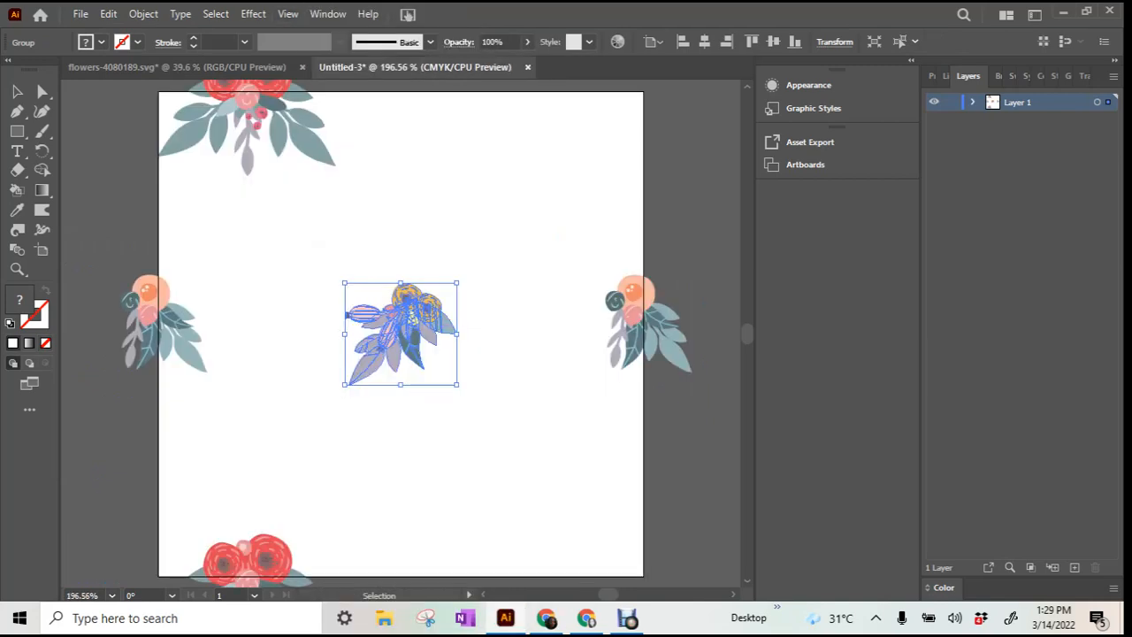
pyautogui.click(627, 618)
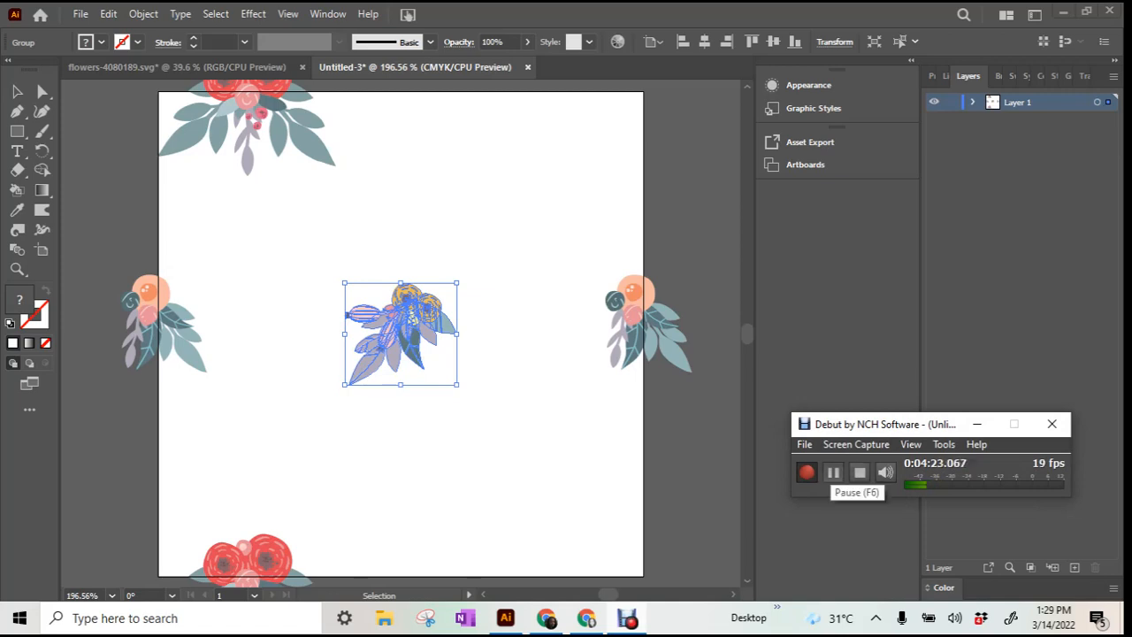
pyautogui.click(833, 473)
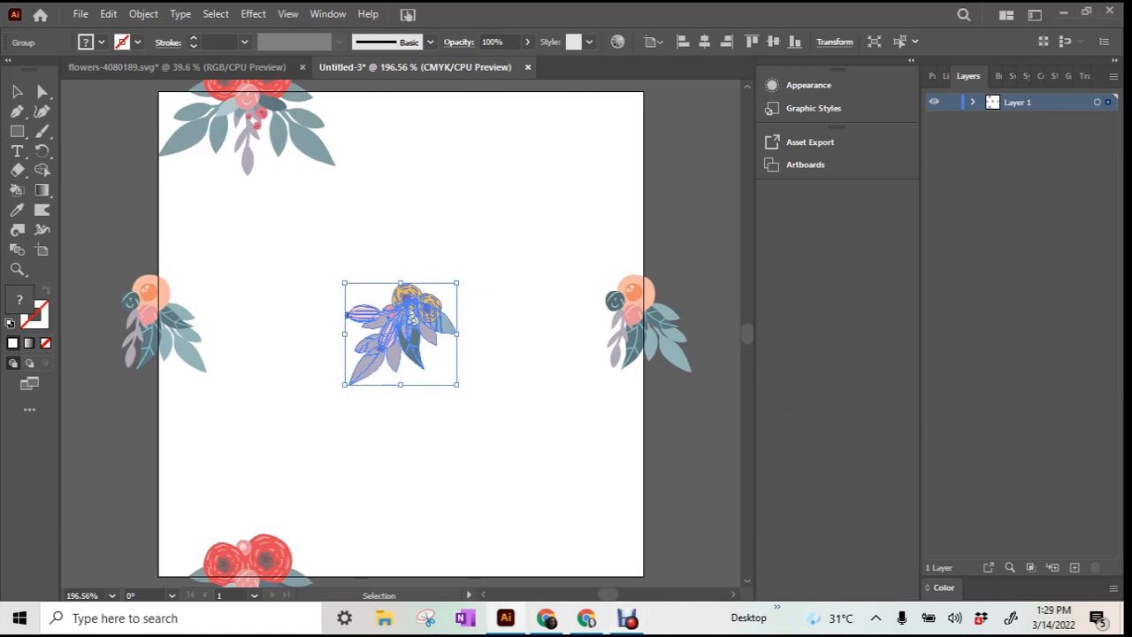
# Step: Place the yellow-flower bouquet over the artboard's top-right corner and preview moving it 0 in horizontally and -3 in vertically
pyautogui.moveTo(454, 332); pyautogui.dragTo(653, 122)
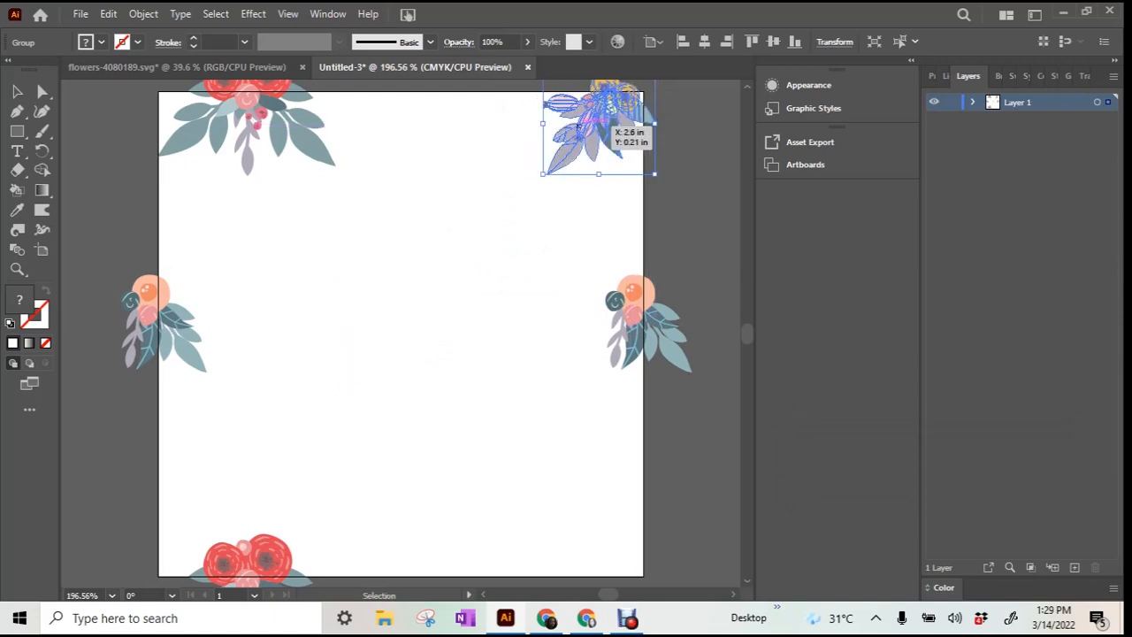
pyautogui.rightClick(579, 126)
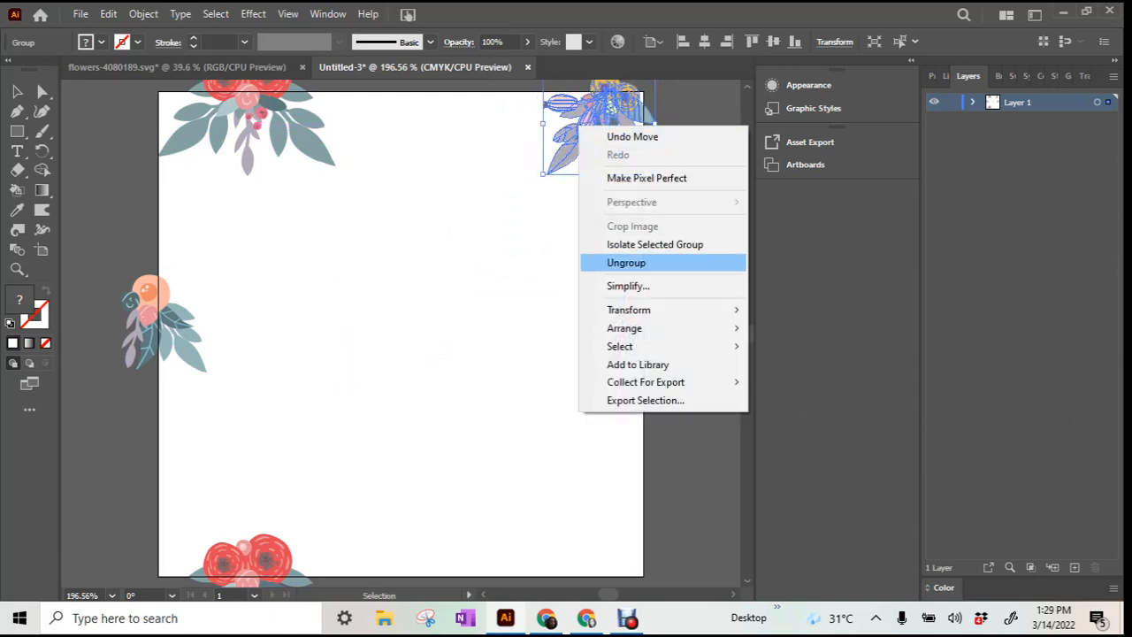
pyautogui.moveTo(672, 309)
pyautogui.click(787, 333)
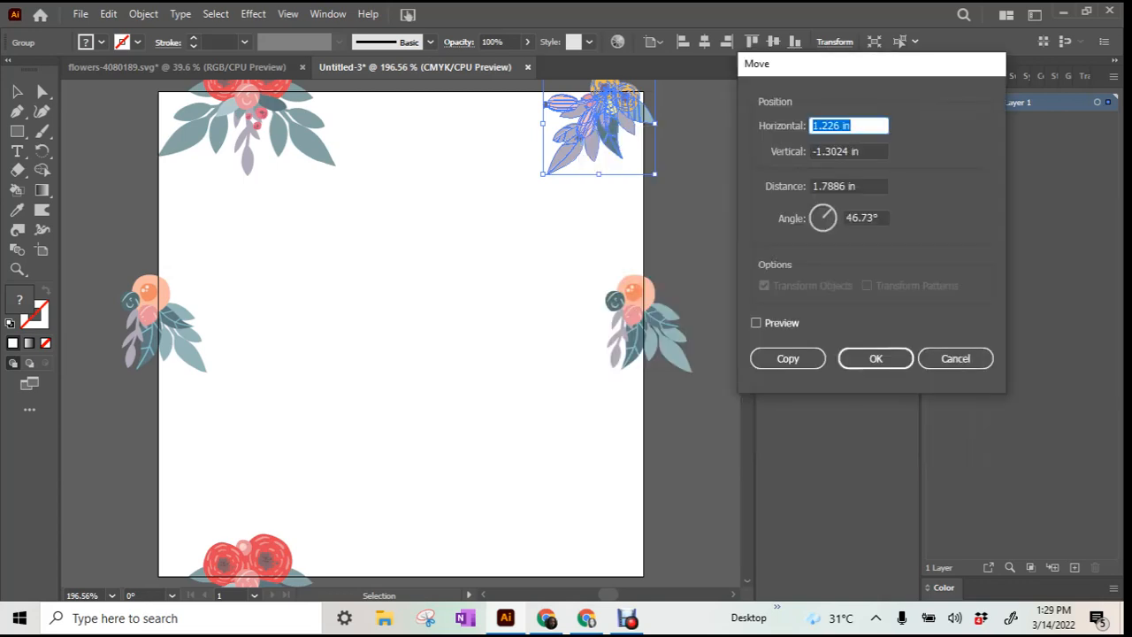
pyautogui.write('0')
pyautogui.press('Tab')
pyautogui.write('-3')
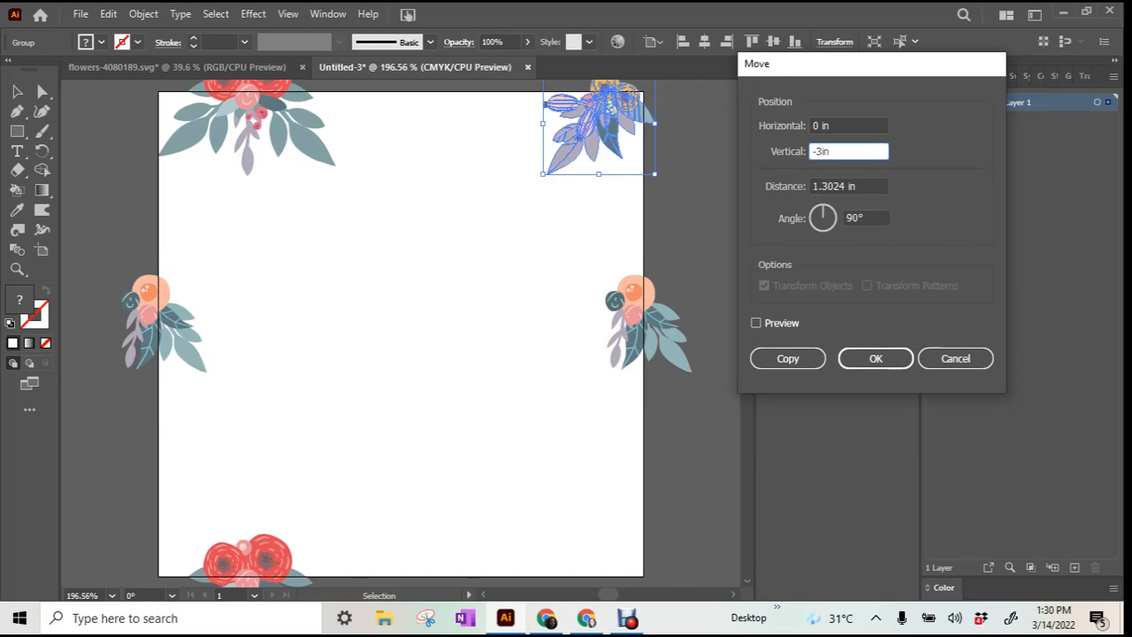
pyautogui.click(756, 323)
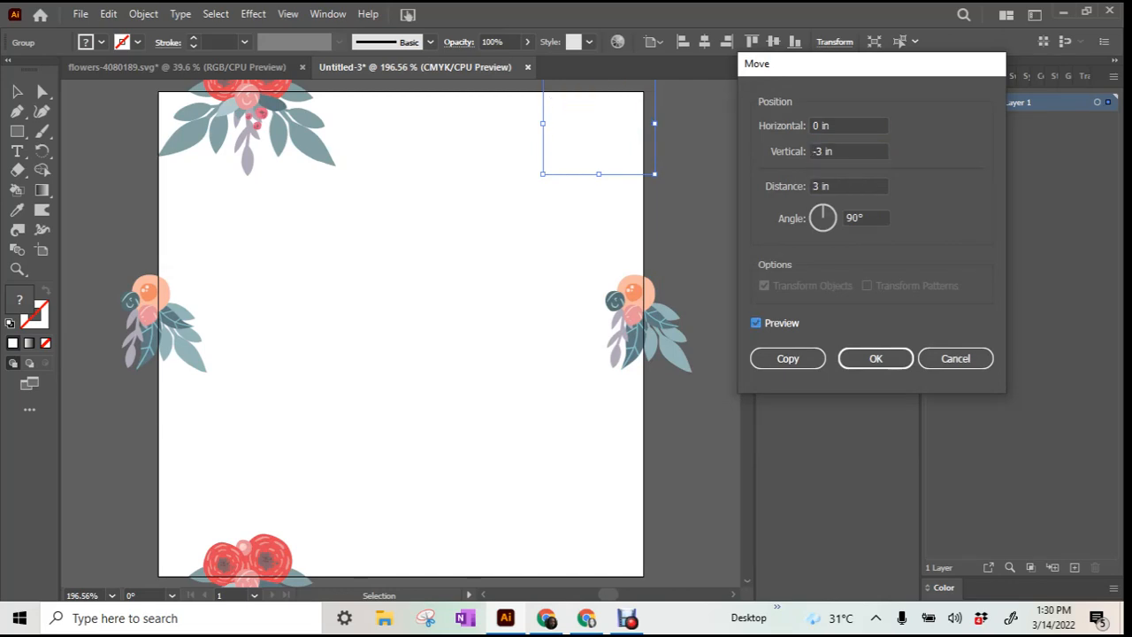
pyautogui.click(756, 323)
pyautogui.click(756, 322)
pyautogui.click(756, 322)
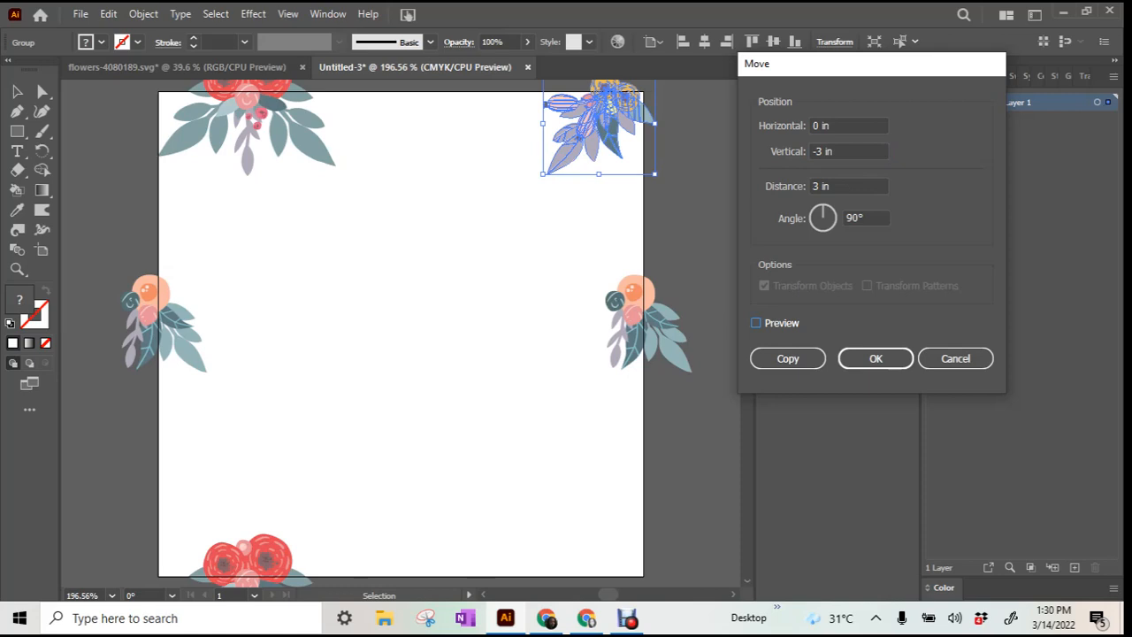
# Step: Preview moving the yellow-flower bouquet 3 in horizontally and 0 in vertically, and cancel the Move transform
pyautogui.moveTo(831, 125); pyautogui.dragTo(811, 125)
pyautogui.write('3')
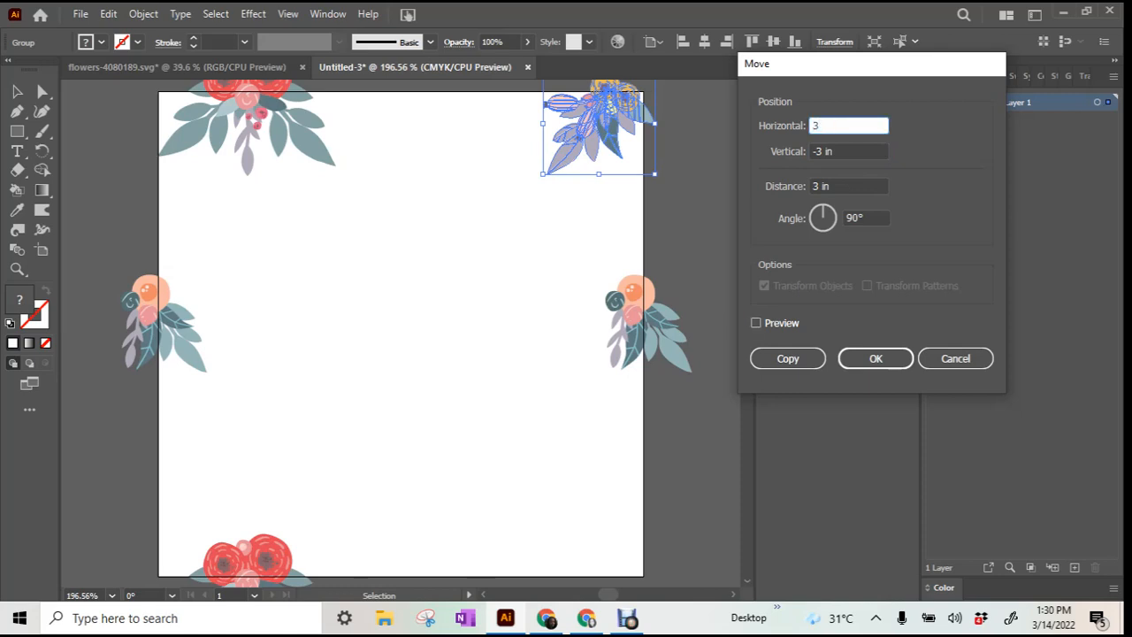
pyautogui.press('Tab')
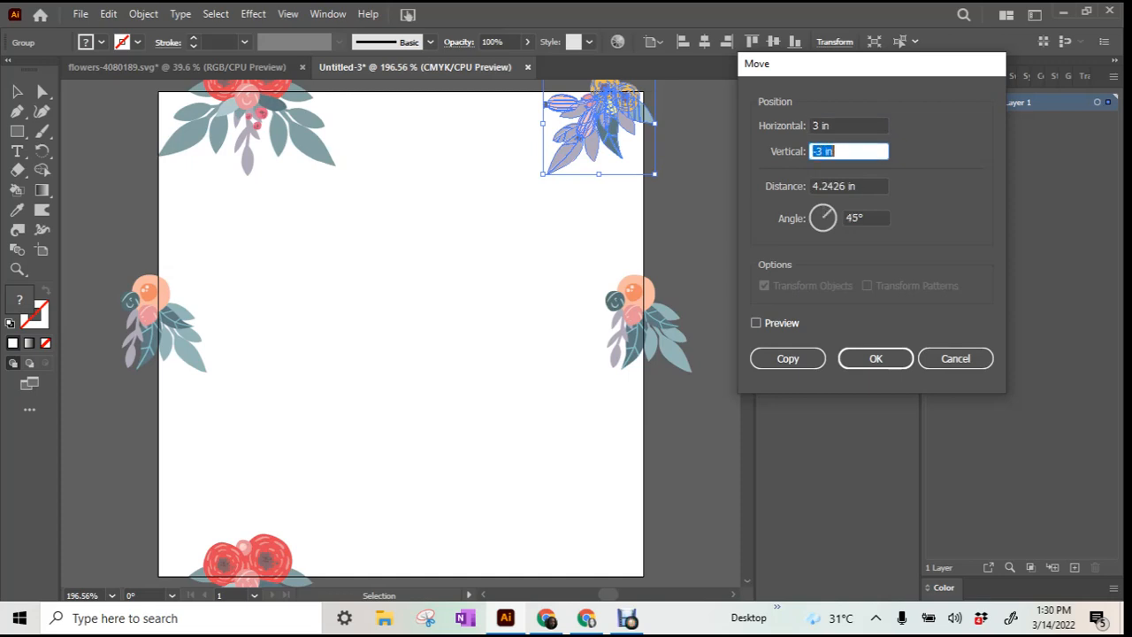
pyautogui.write('0')
pyautogui.click(756, 322)
pyautogui.click(756, 322)
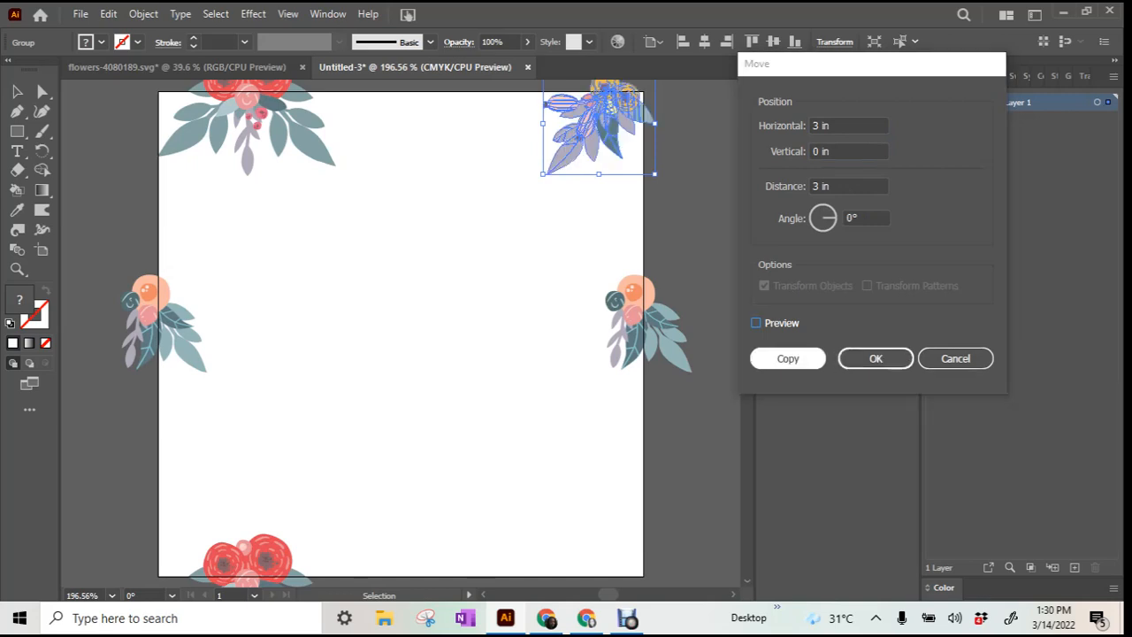
pyautogui.click(955, 358)
# Step: Reposition the yellow-flower bouquet over the artboard's bottom-right corner and keep it selected
pyautogui.moveTo(593, 124); pyautogui.dragTo(617, 565)
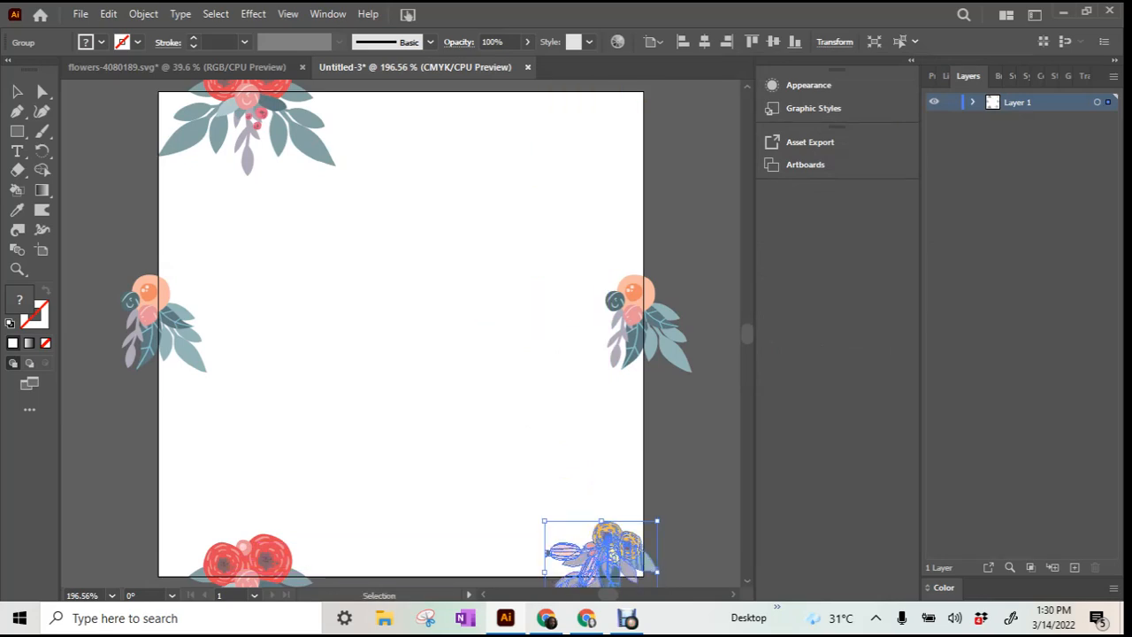
pyautogui.rightClick(602, 542)
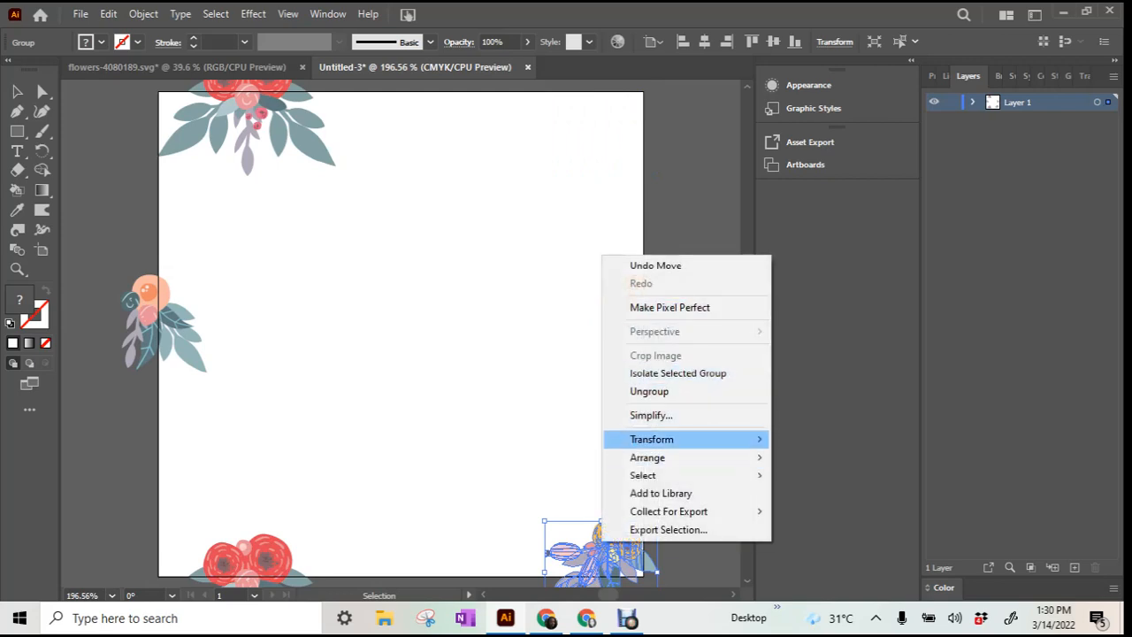
pyautogui.click(534, 435)
pyautogui.rightClick(627, 570)
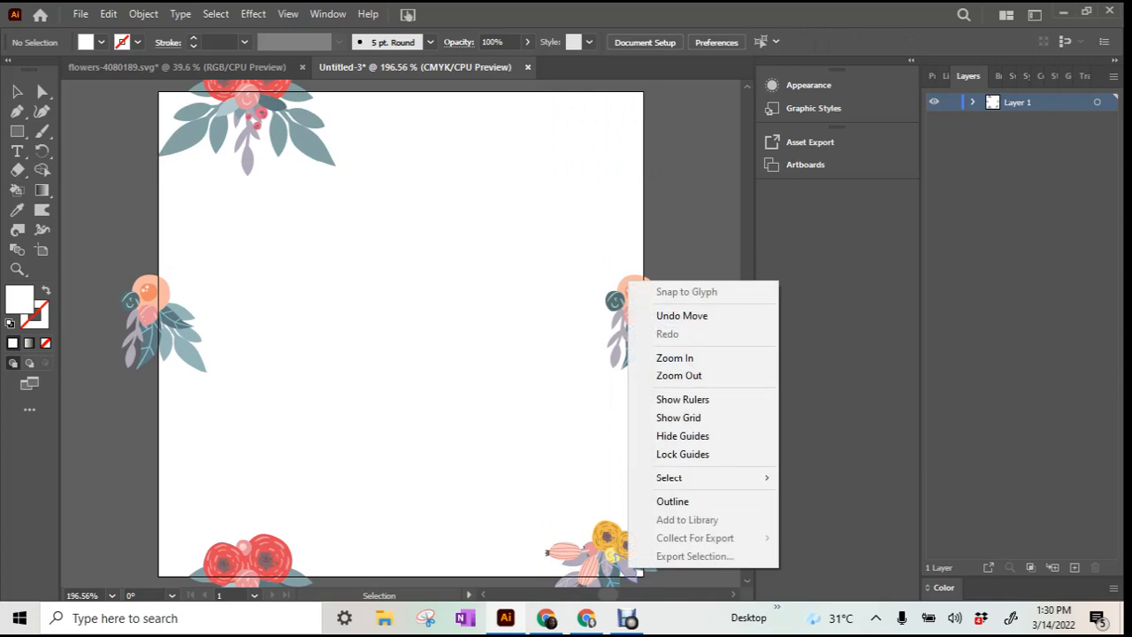
pyautogui.click(611, 558)
# Step: Preview a Move transform of 3 in horizontally and 0 in vertically on the yellow-flower bouquet at the bottom-right corner
pyautogui.rightClick(610, 558)
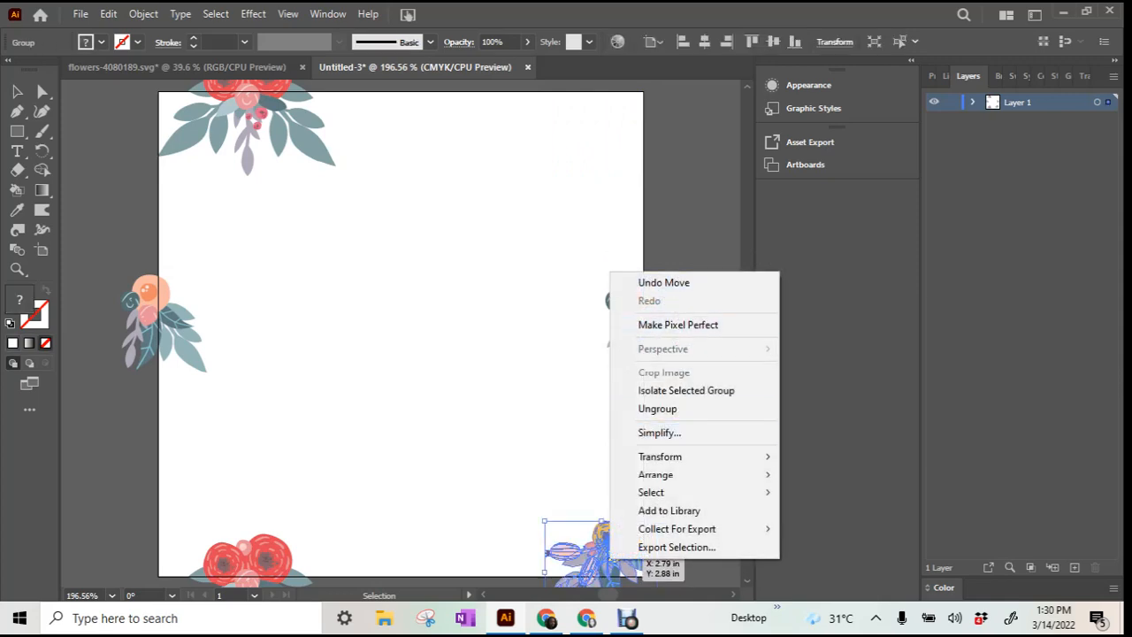
pyautogui.moveTo(672, 456)
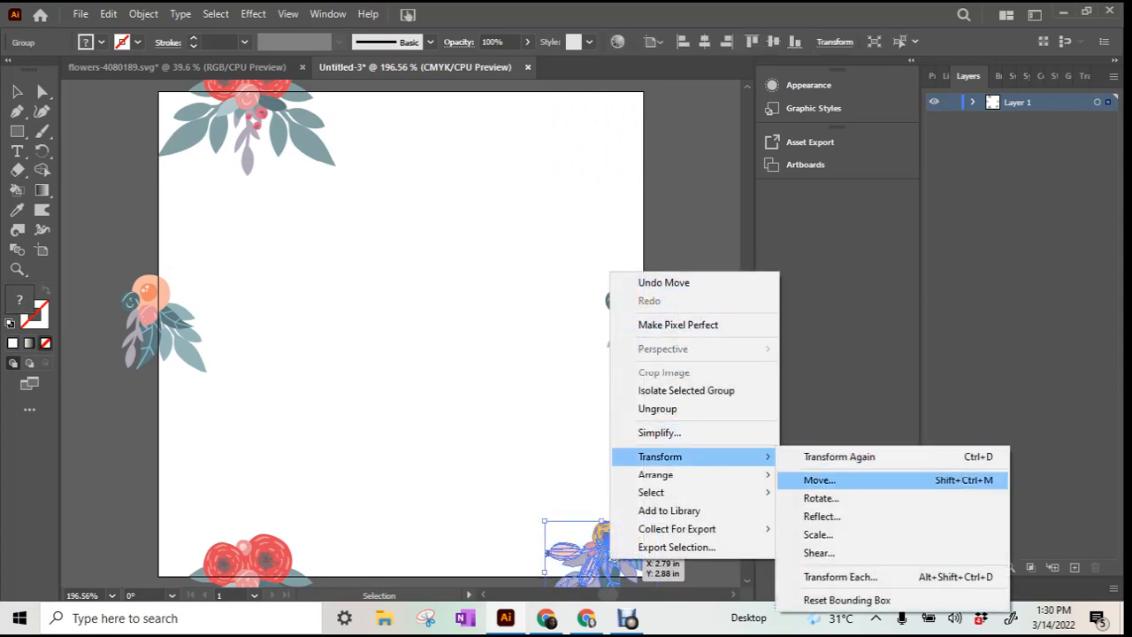
pyautogui.click(819, 479)
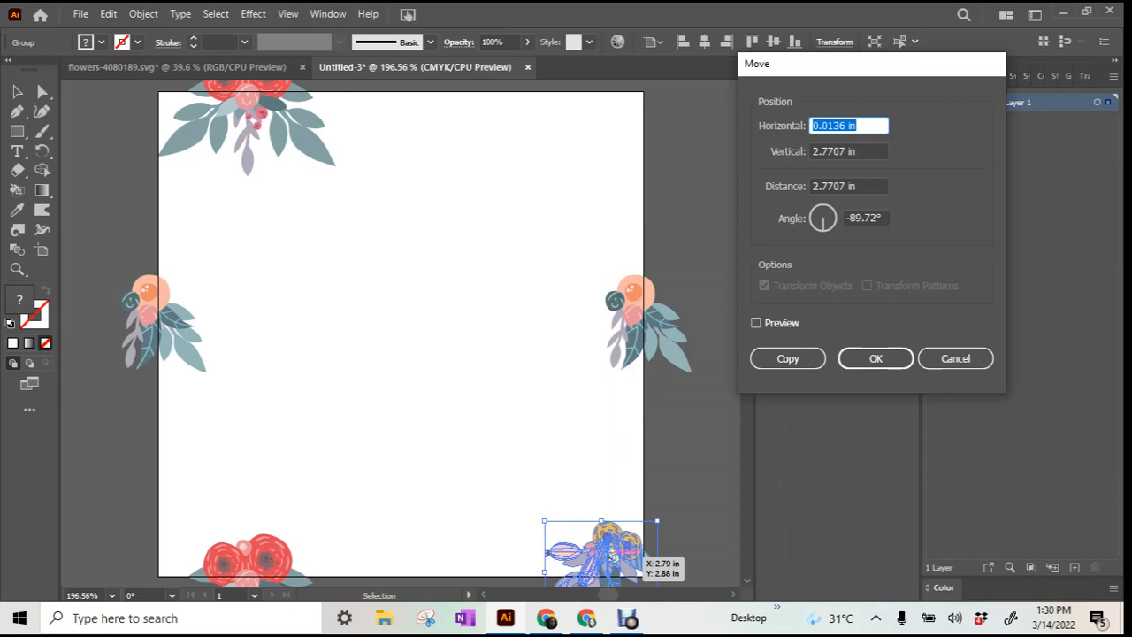
pyautogui.press('BackSpace')
pyautogui.write('3')
pyautogui.press('Tab')
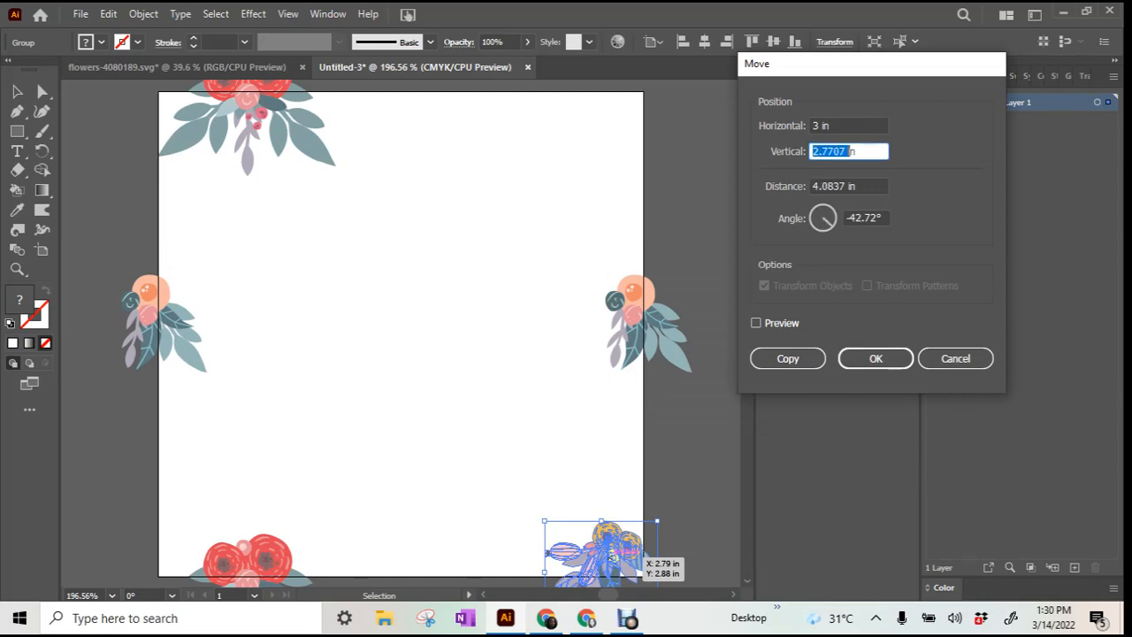
pyautogui.write('0')
pyautogui.click(756, 323)
pyautogui.click(756, 323)
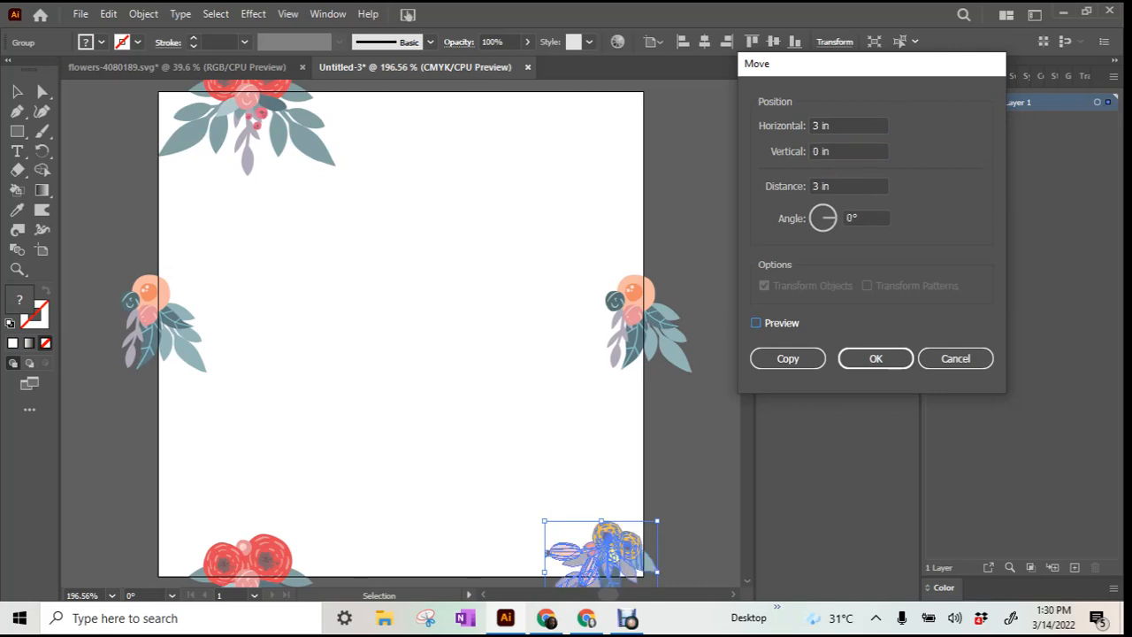
# Step: Preview moving the yellow-flower bouquet 0 in horizontally and 3 in vertically, and cancel the Move transform
pyautogui.moveTo(832, 126); pyautogui.dragTo(808, 126)
pyautogui.write('0')
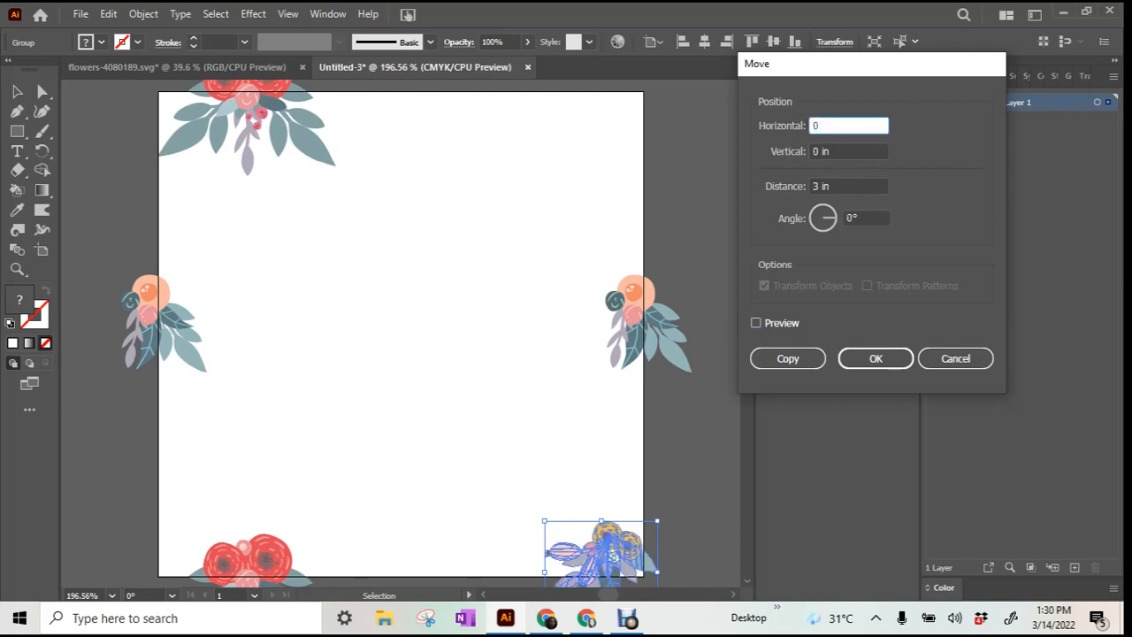
pyautogui.press('Tab')
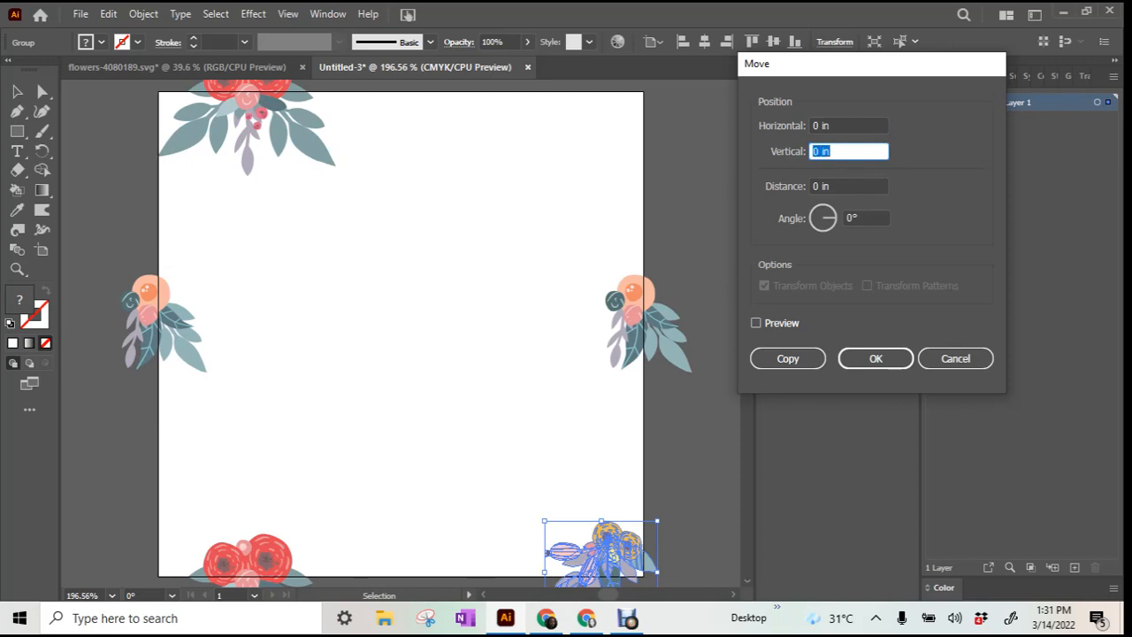
pyautogui.write('3')
pyautogui.click(756, 323)
pyautogui.click(756, 323)
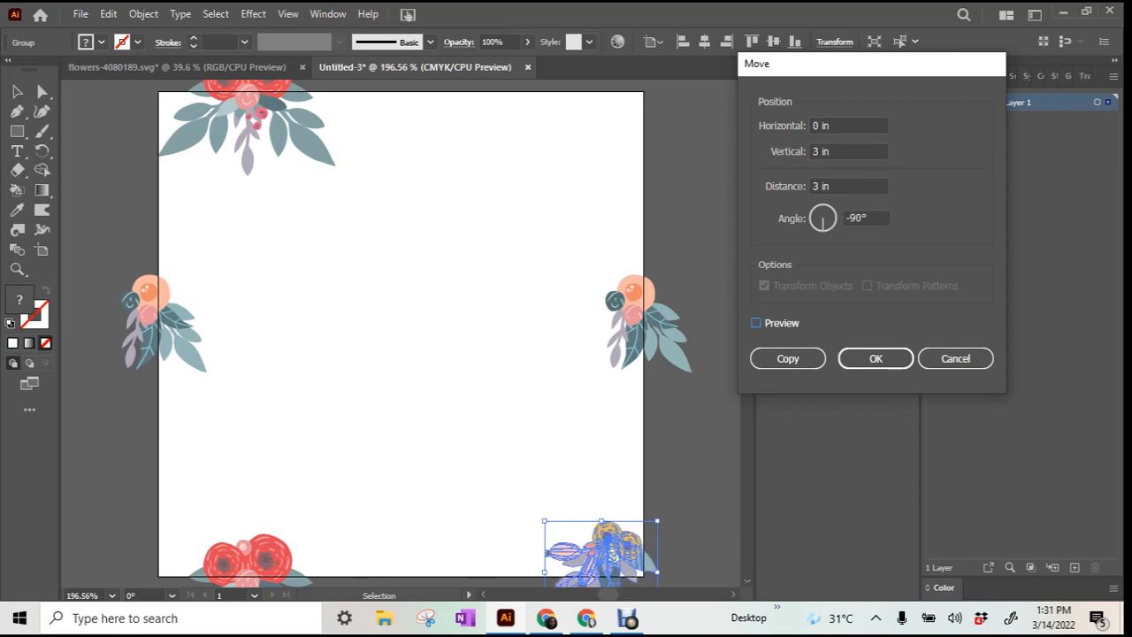
pyautogui.click(955, 358)
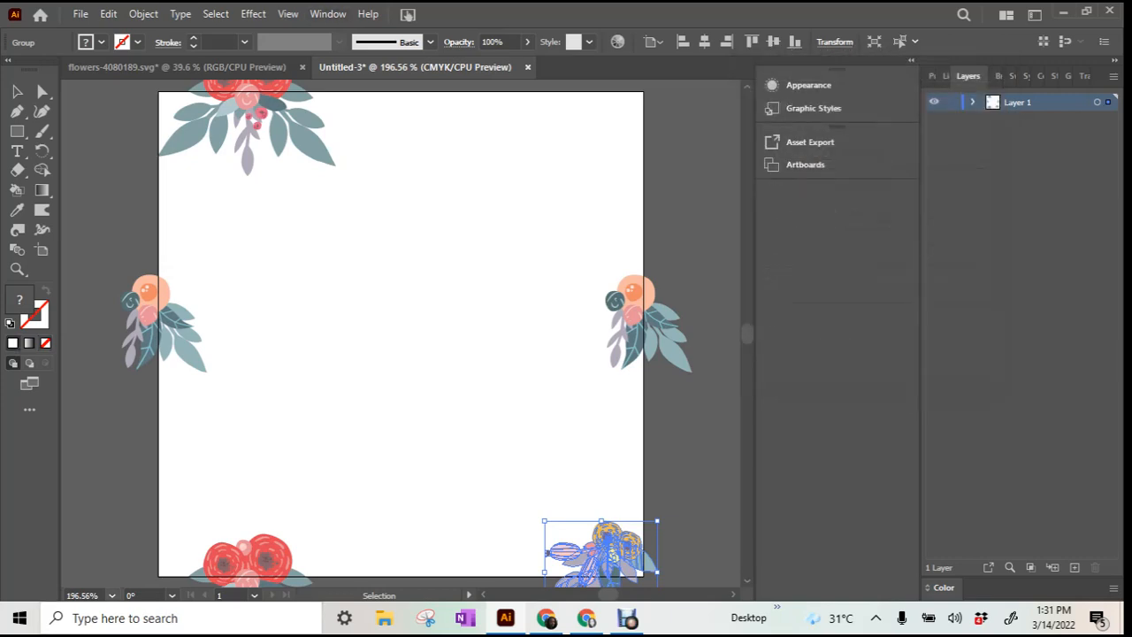
# Step: Preview the Move transform's preset values on the yellow-flower bouquet at 50% zoom, and cancel it
pyautogui.click(112, 595)
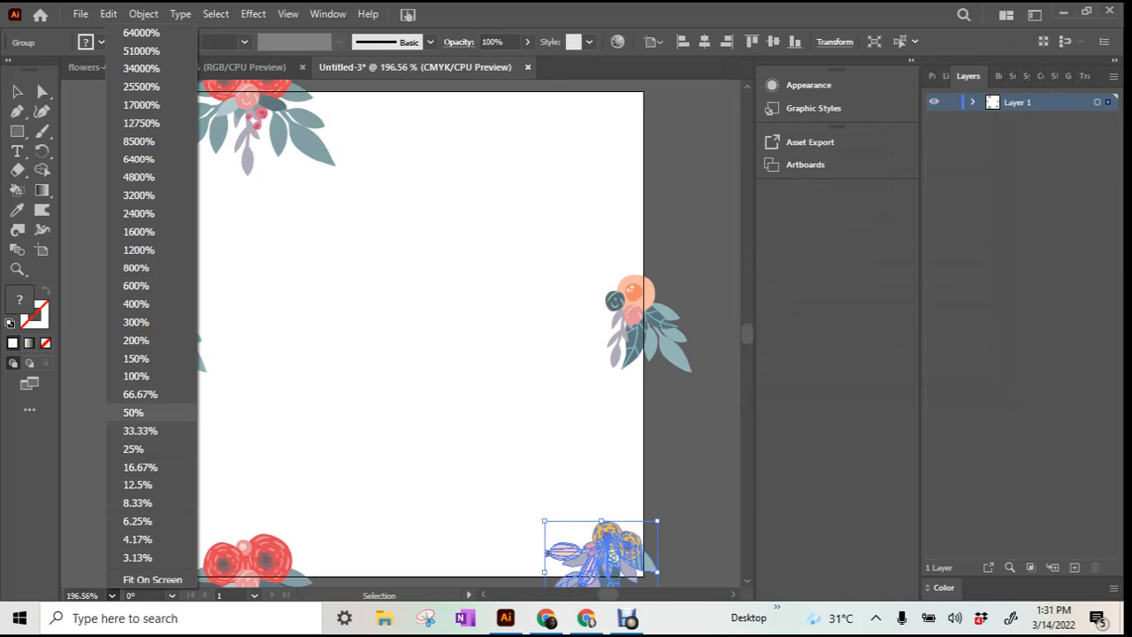
pyautogui.click(132, 412)
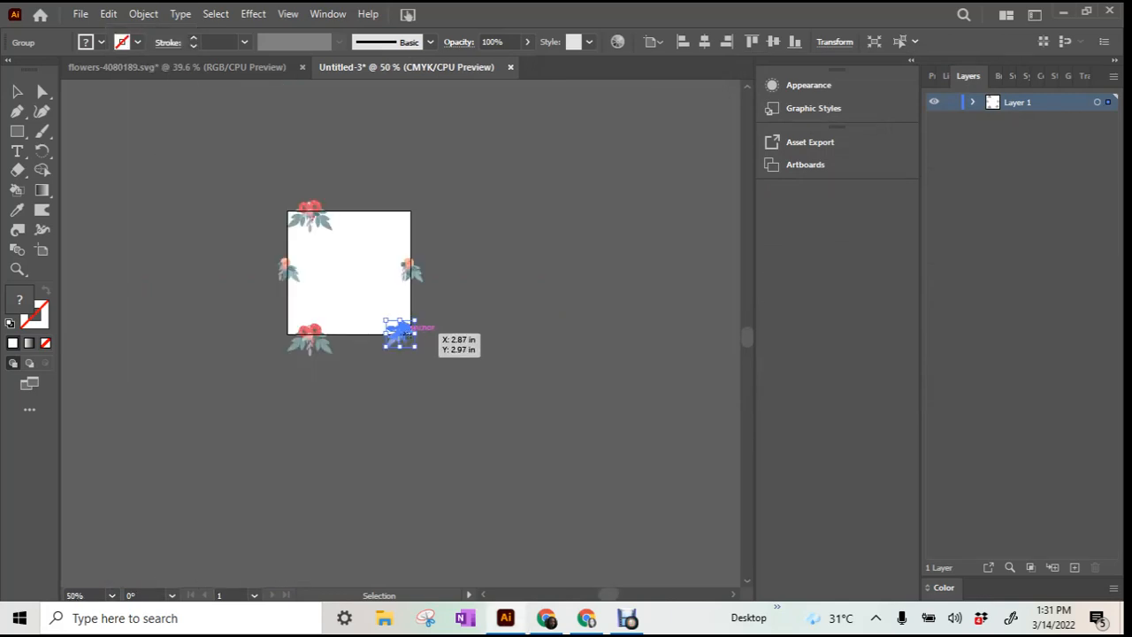
pyautogui.rightClick(408, 333)
pyautogui.moveTo(460, 232)
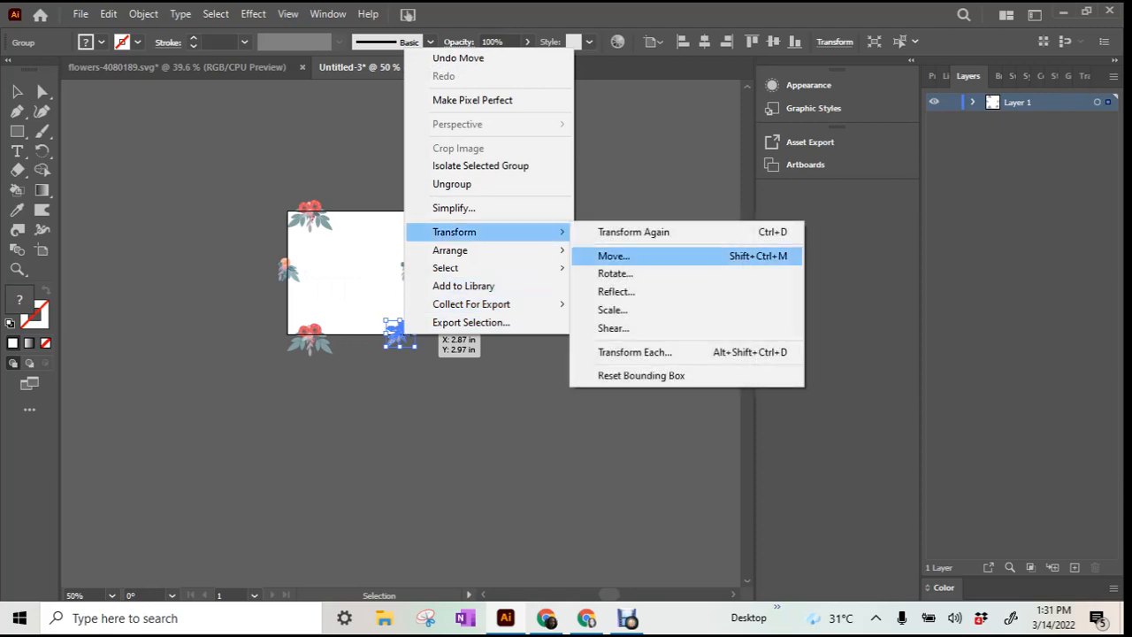
pyautogui.click(614, 255)
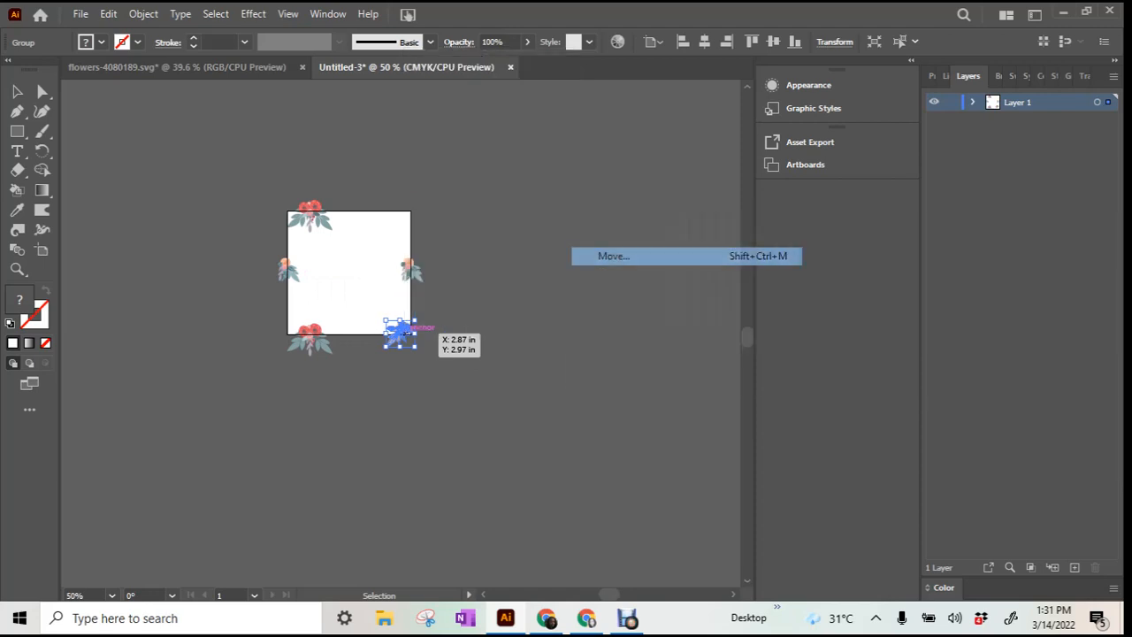
pyautogui.click(756, 322)
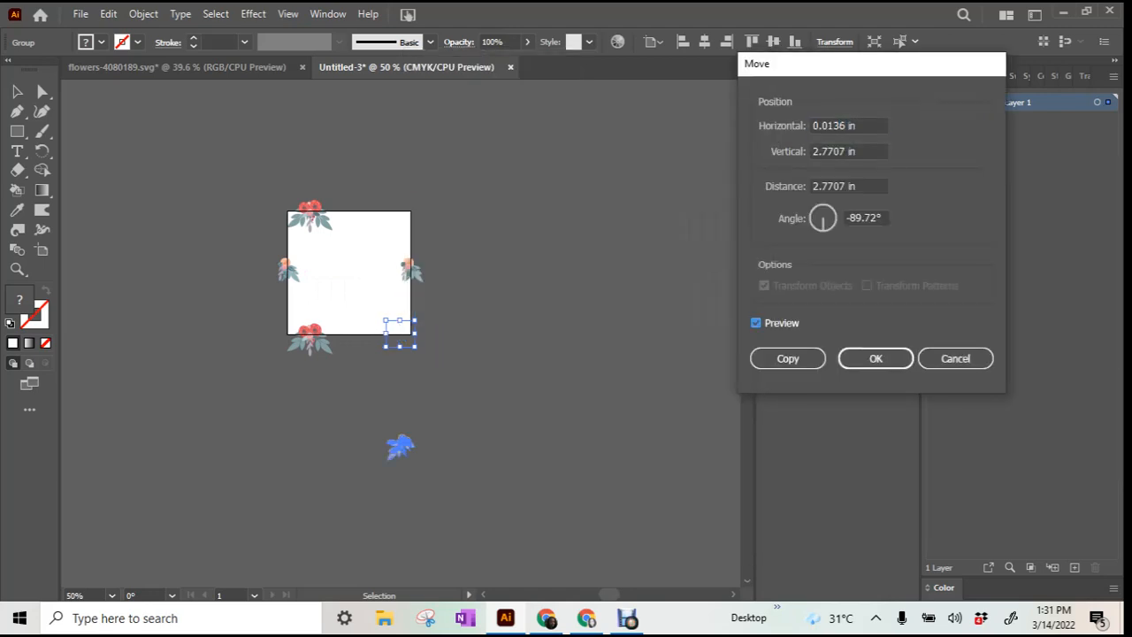
pyautogui.click(756, 323)
pyautogui.click(955, 358)
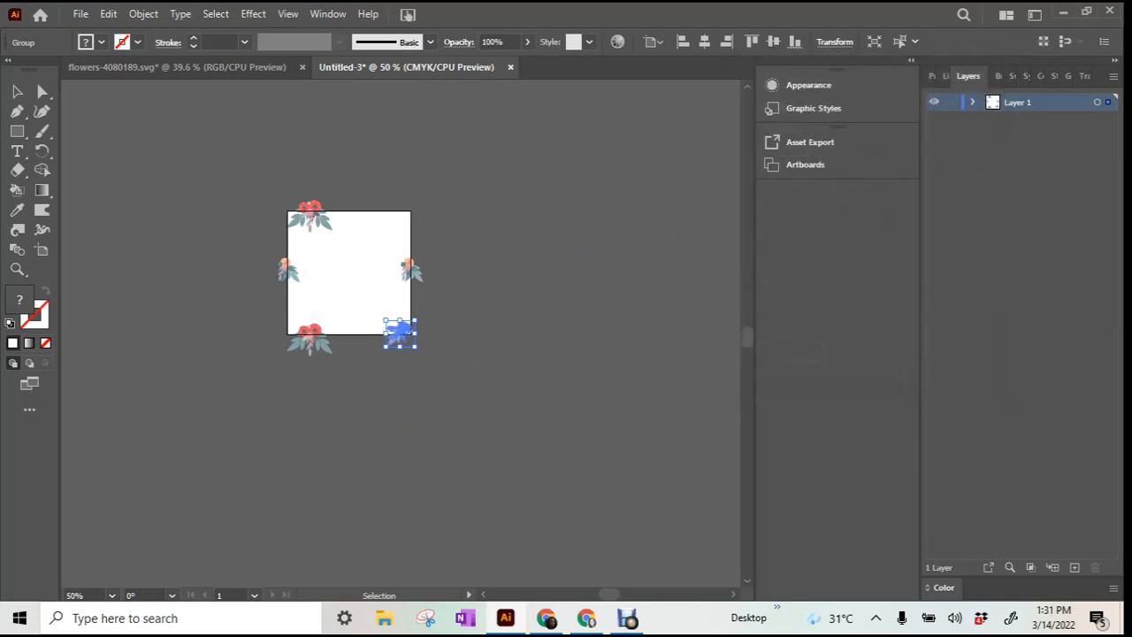
# Step: Reposition the yellow-flower bouquet over the artboard's top-right corner and open the Move transform for it
pyautogui.moveTo(399, 332); pyautogui.dragTo(401, 210)
pyautogui.rightClick(403, 211)
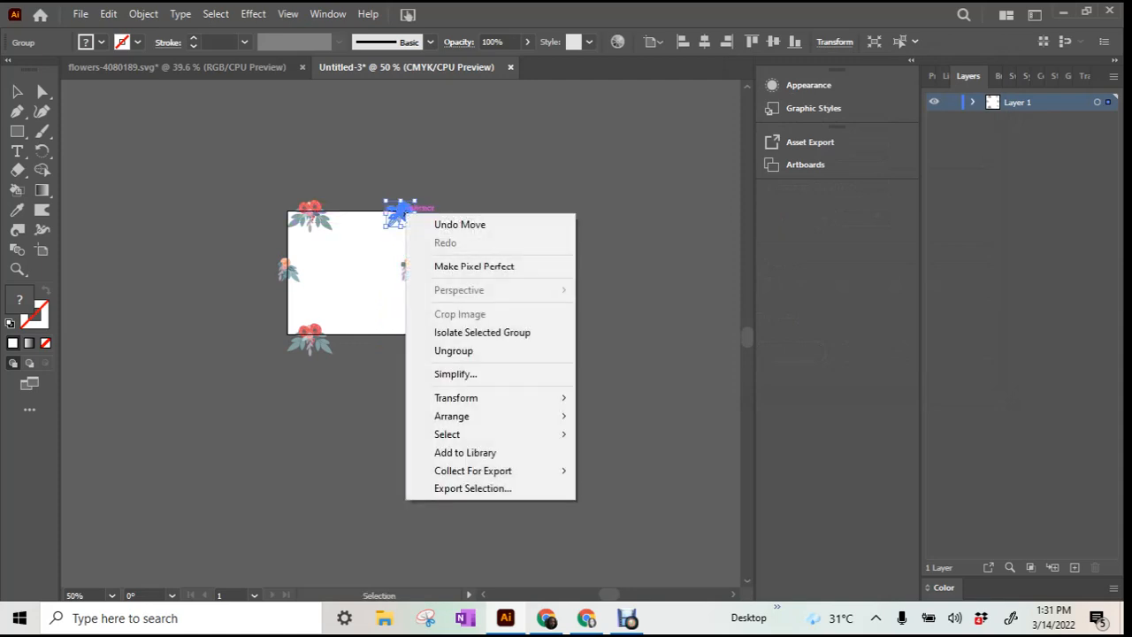
pyautogui.moveTo(455, 398)
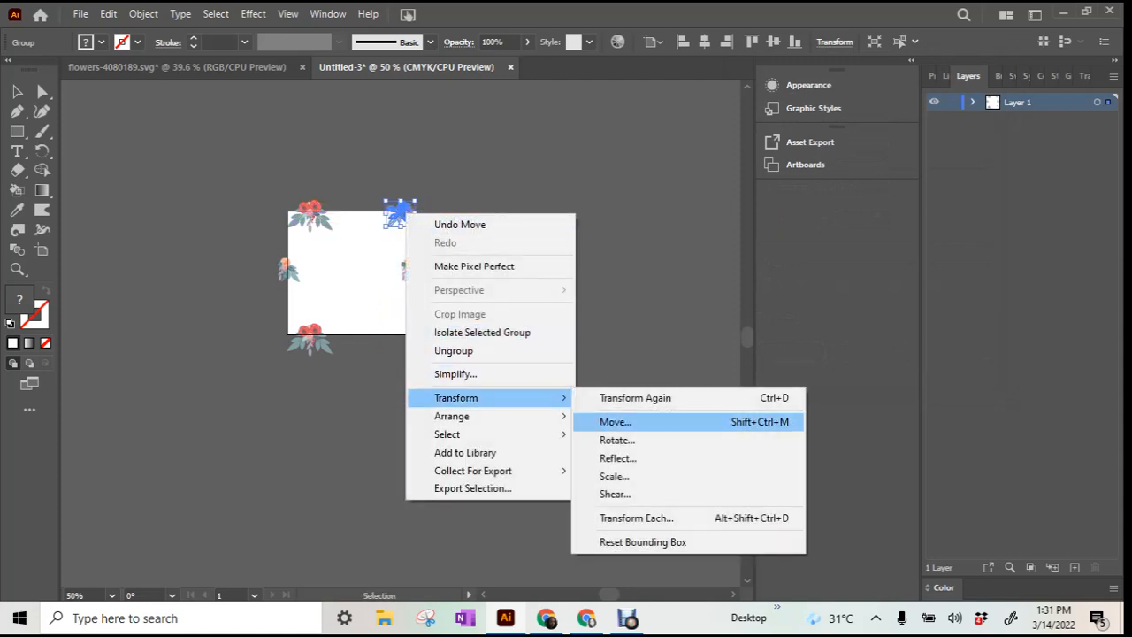
pyautogui.click(610, 422)
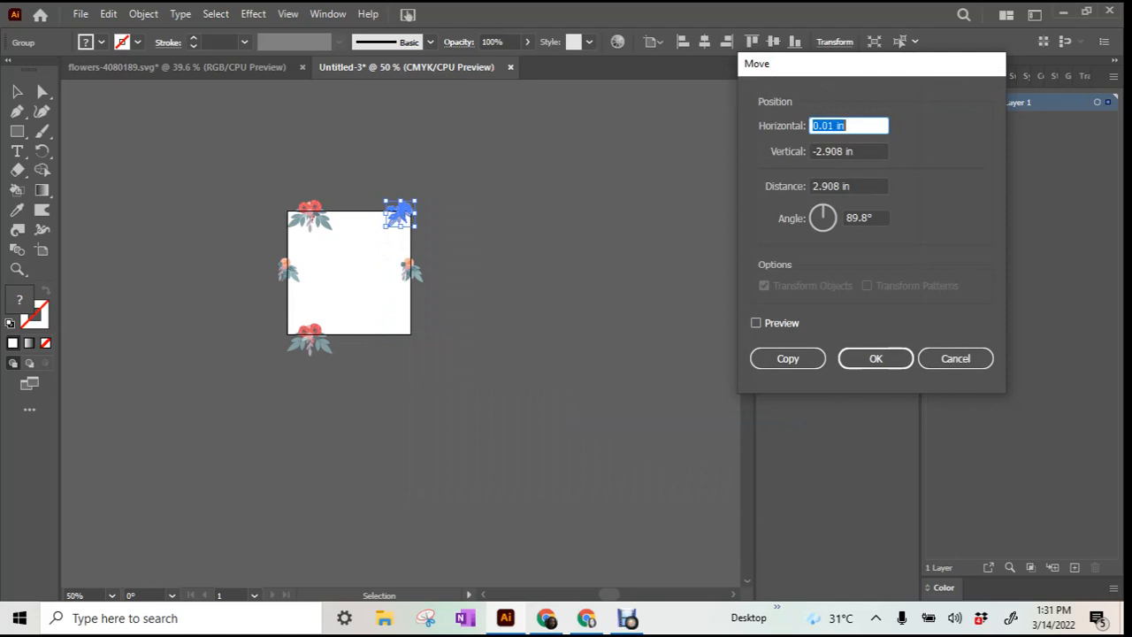
pyautogui.click(756, 323)
pyautogui.click(756, 323)
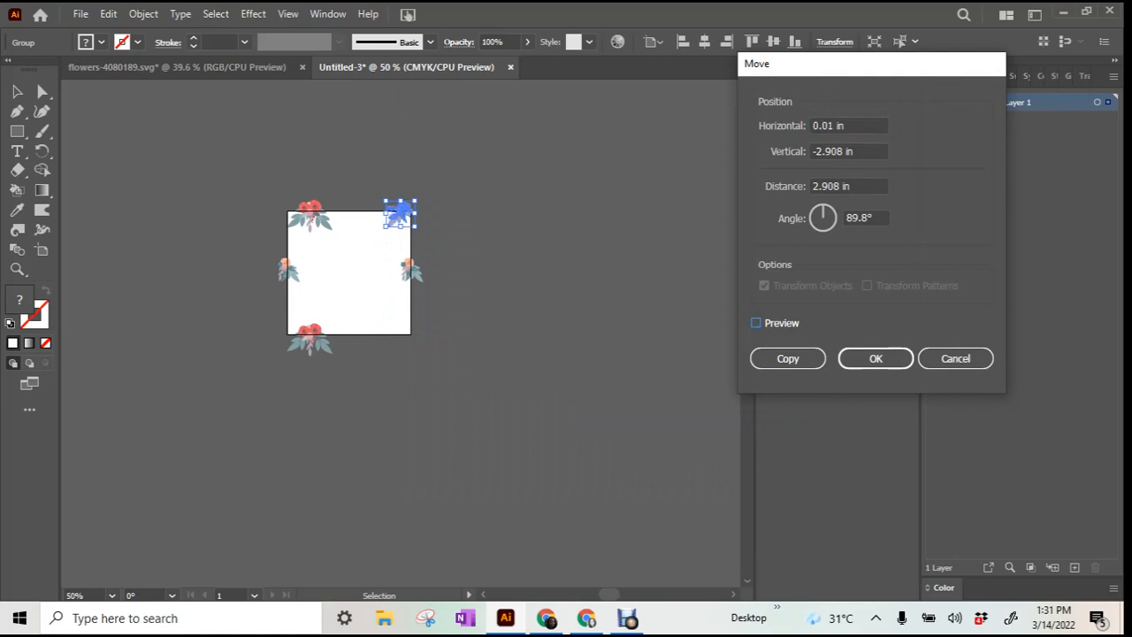
# Step: Try a Move transform of -3 in horizontally and 0 in vertically on the yellow-flower bouquet
pyautogui.tripleClick(842, 126)
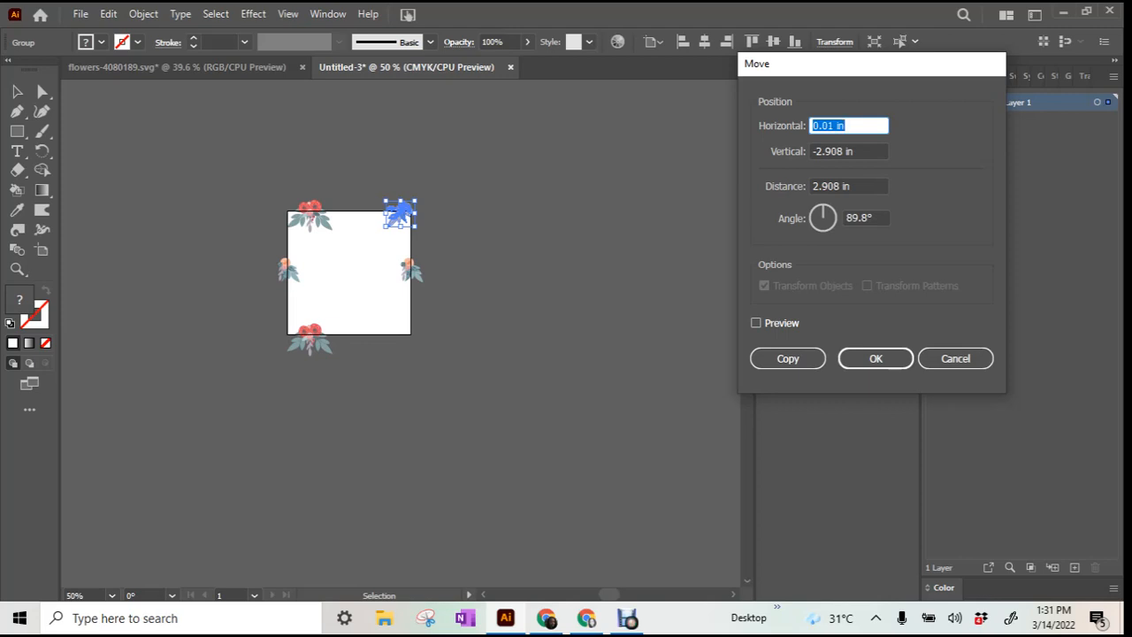
pyautogui.write('-3')
pyautogui.press('Tab')
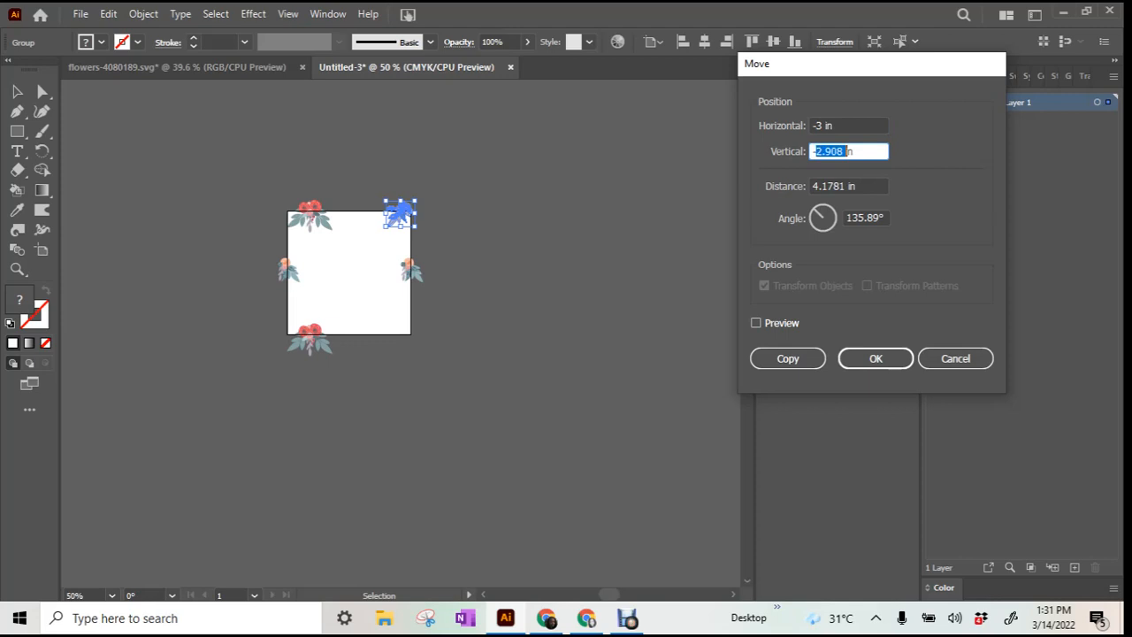
pyautogui.write('0')
pyautogui.click(756, 323)
pyautogui.click(788, 358)
# Step: Set the bouquet's Move transform to 0 in horizontally and -3 in vertically and preview it
pyautogui.moveTo(832, 151); pyautogui.dragTo(810, 151)
pyautogui.write('-3')
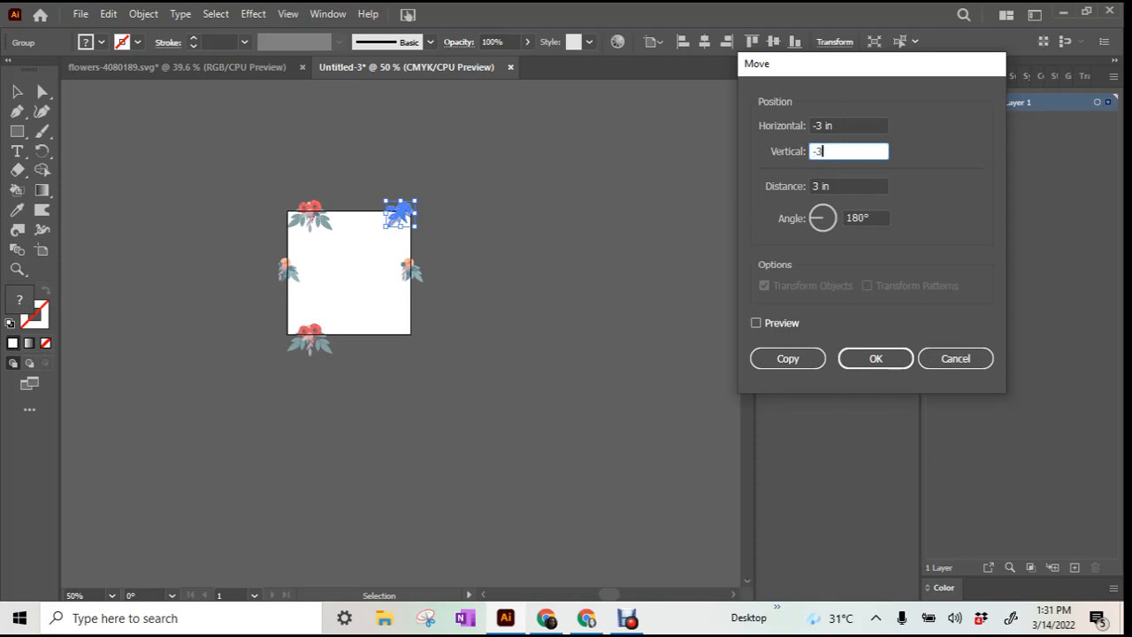
pyautogui.hotkey('shift', 'Tab')
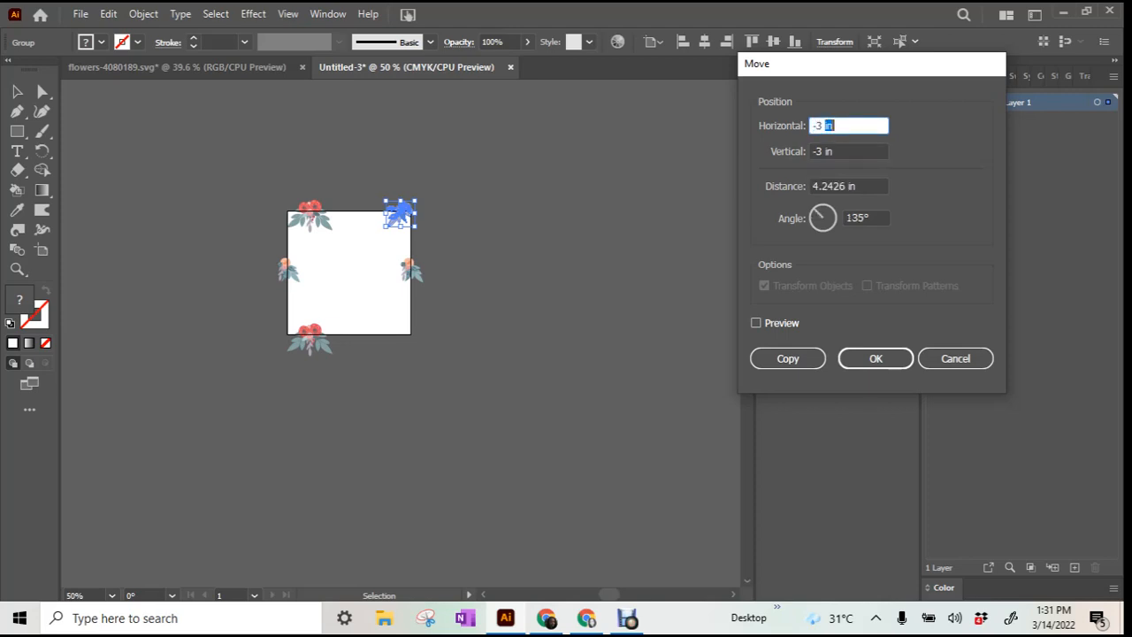
pyautogui.write('0')
pyautogui.click(756, 323)
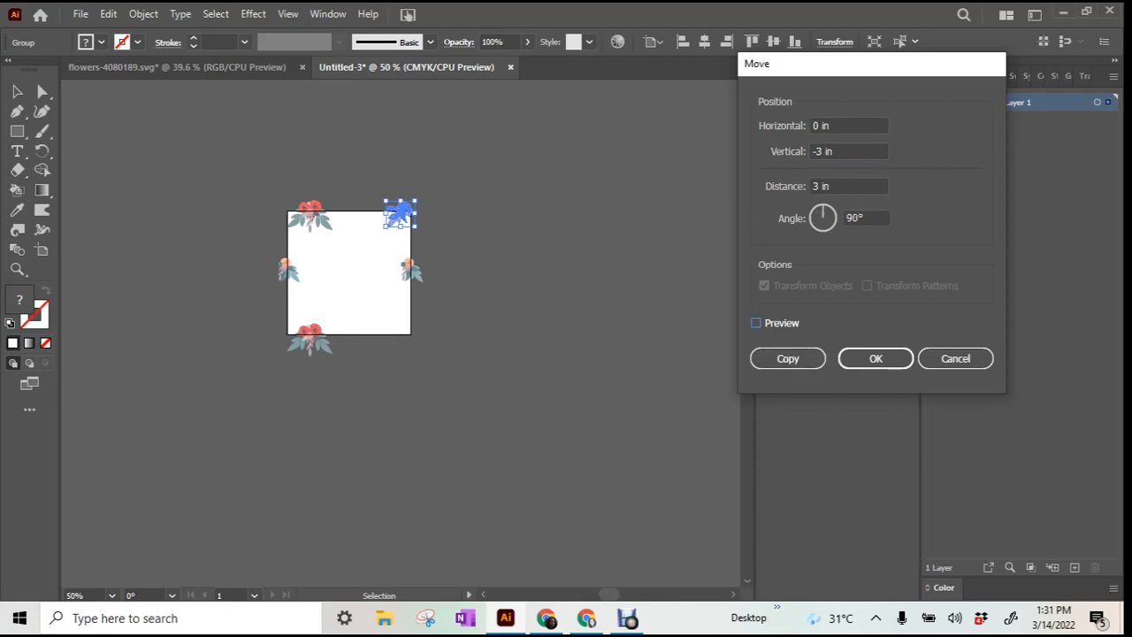
pyautogui.click(756, 322)
pyautogui.click(756, 323)
pyautogui.click(756, 323)
# Step: Set the vertical move to 3 in, create a copy of the yellow-flower bouquet at the bottom edge, and deselect it
pyautogui.moveTo(835, 151); pyautogui.dragTo(811, 152)
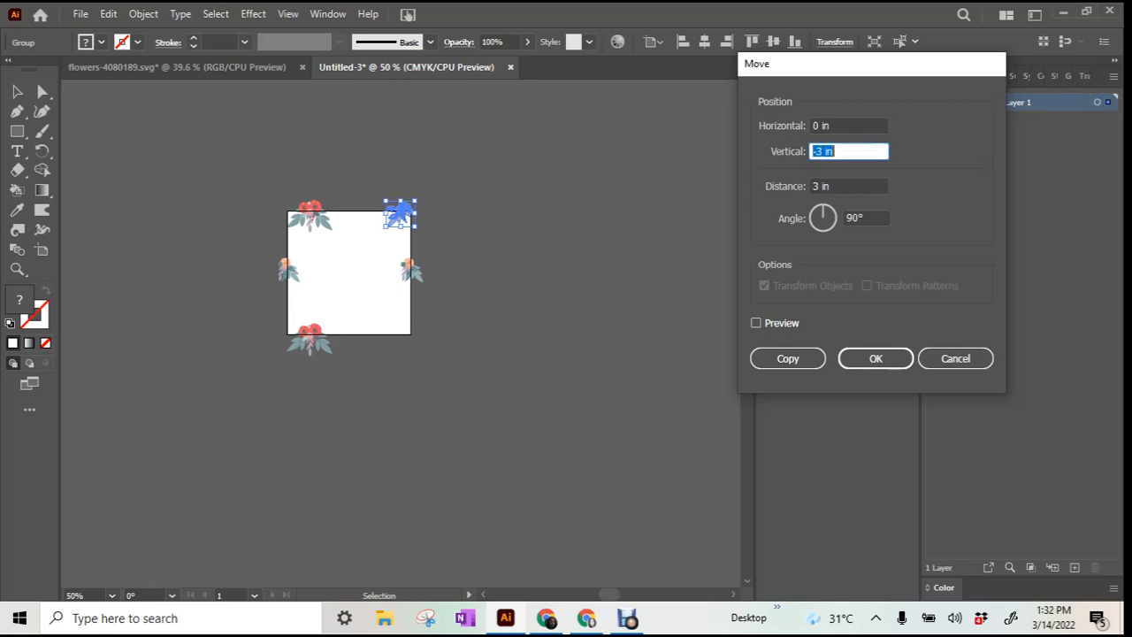
pyautogui.write('3')
pyautogui.click(756, 323)
pyautogui.click(756, 323)
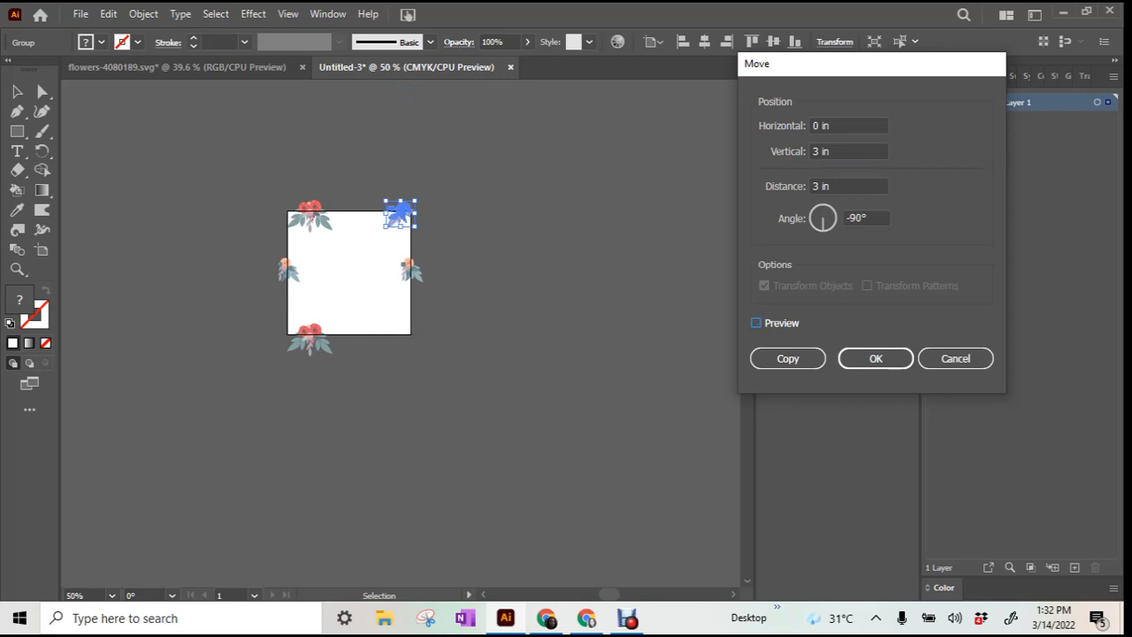
pyautogui.click(756, 322)
pyautogui.click(788, 358)
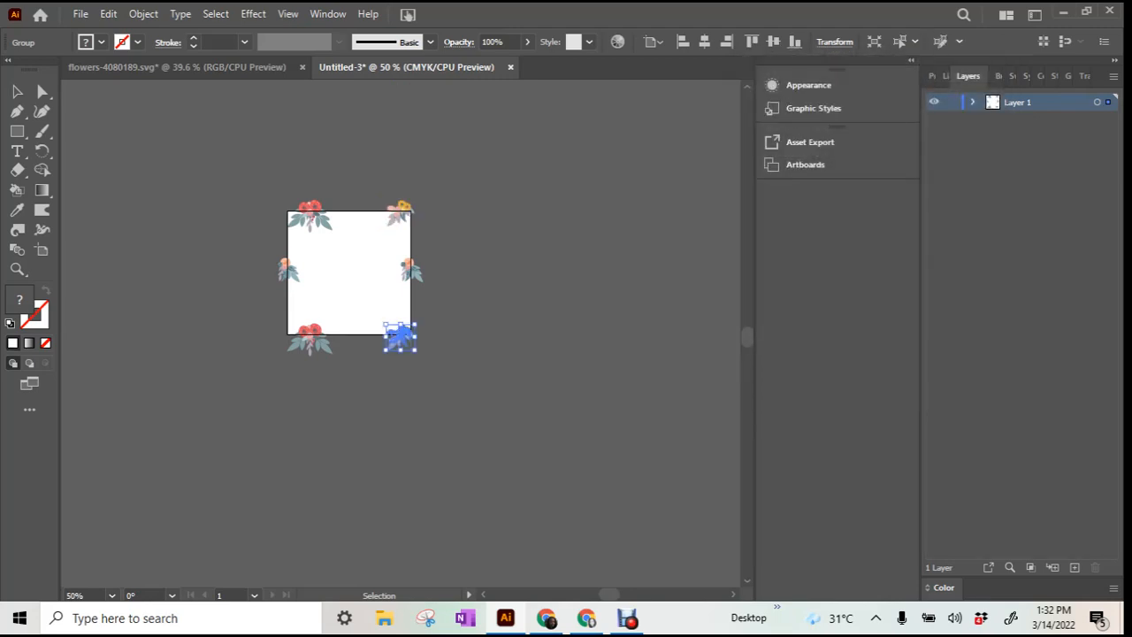
pyautogui.hotkey('ctrl', 'shift', 'a')
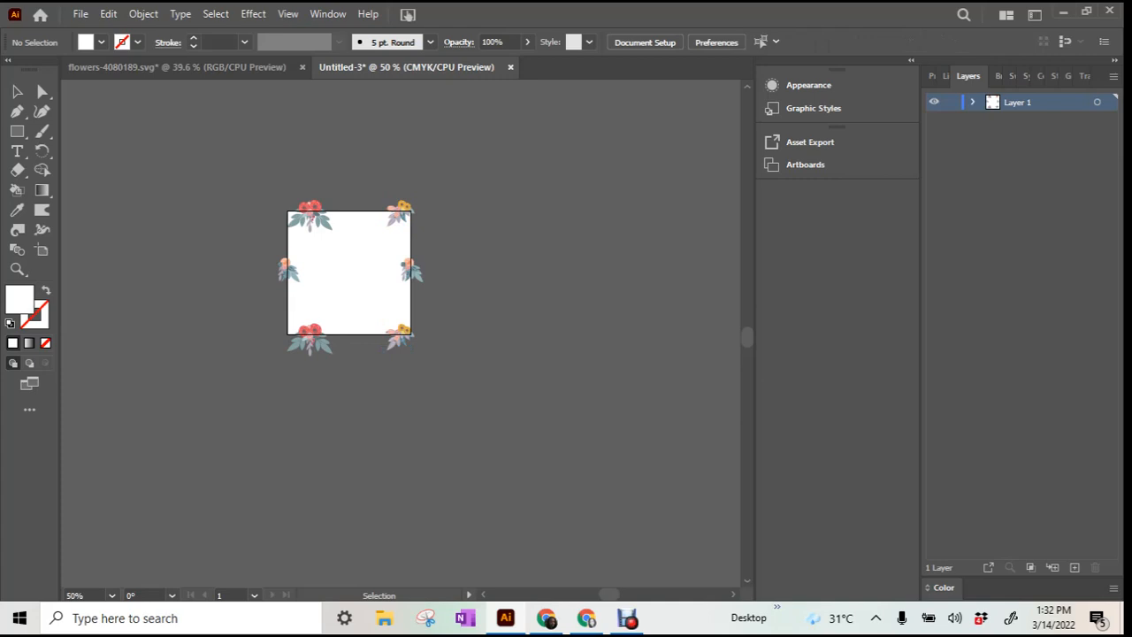
# Step: Switch to flowers-4080189.svg and select the large plain light-blue leaf for copying
pyautogui.click(176, 66)
pyautogui.click(310, 361)
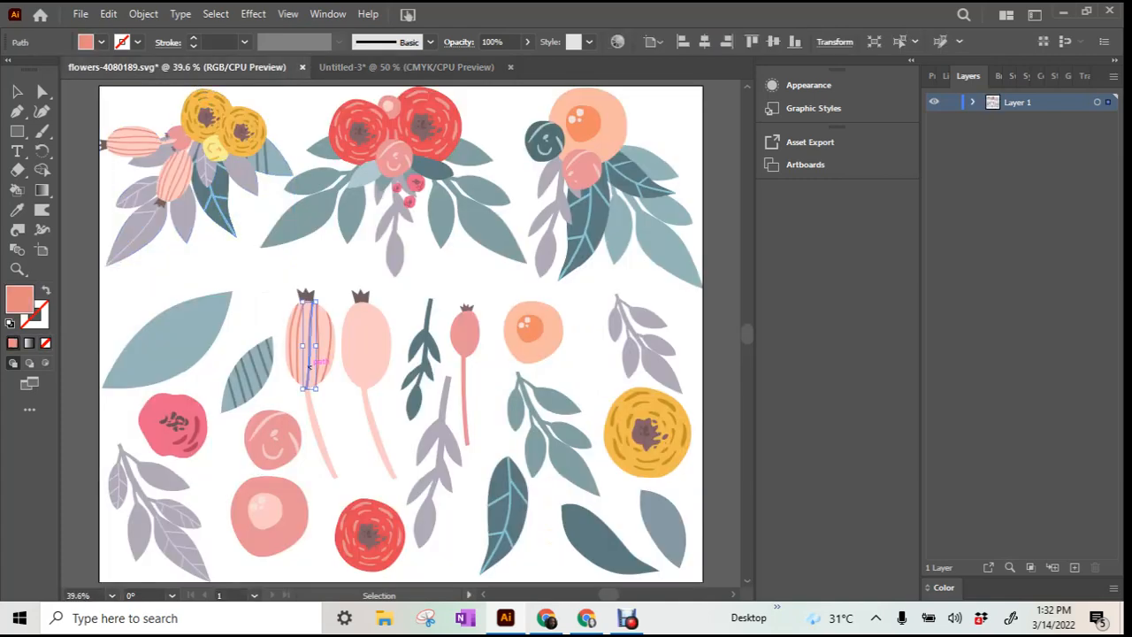
pyautogui.doubleClick(309, 364)
pyautogui.doubleClick(257, 281)
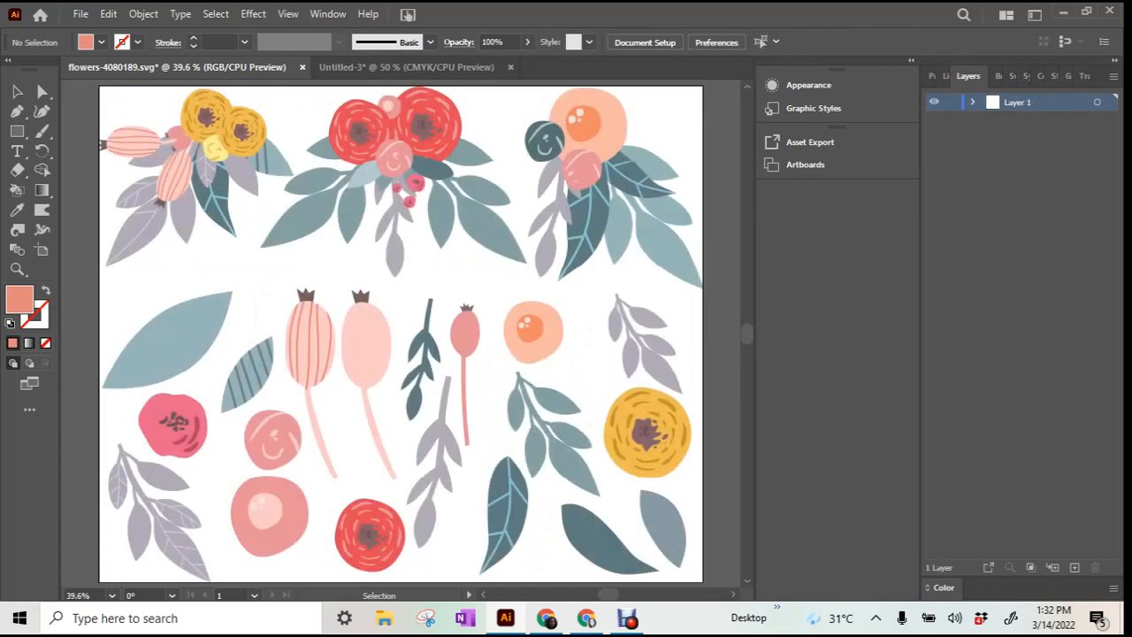
pyautogui.click(179, 334)
pyautogui.rightClick(202, 329)
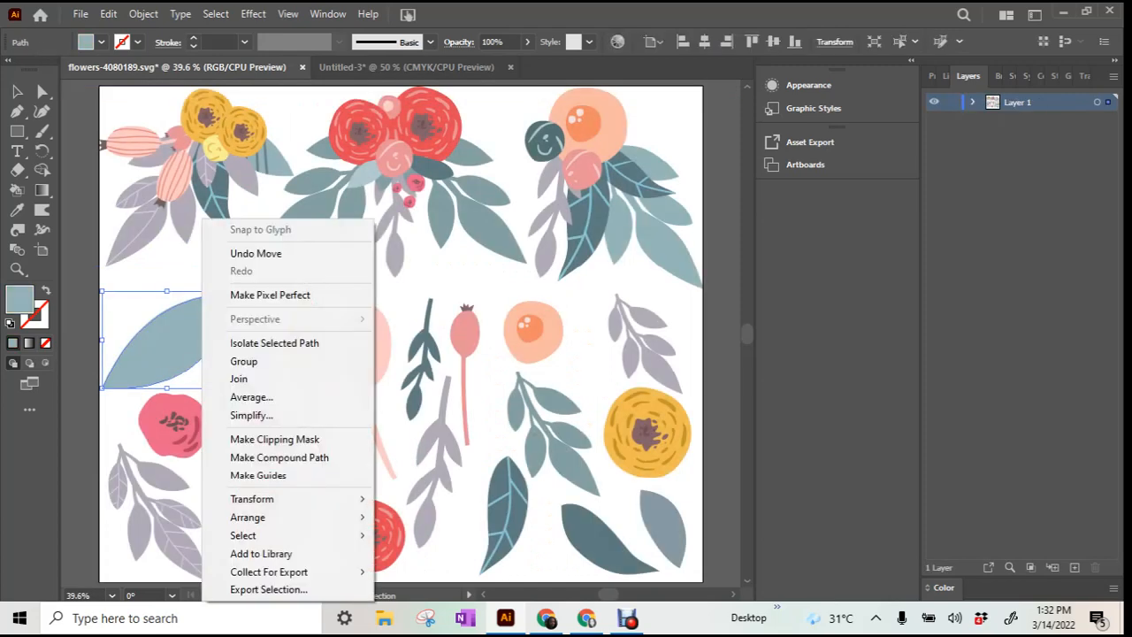
pyautogui.click(42, 92)
pyautogui.click(42, 92)
pyautogui.press('v')
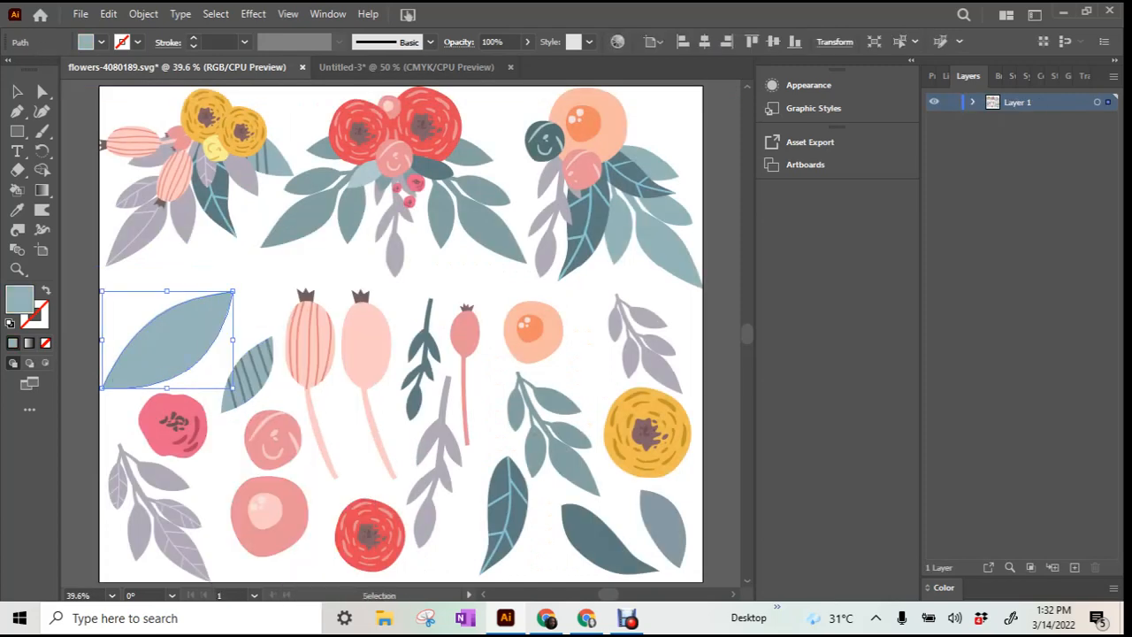
# Step: Paste the plain light-blue leaf into the Untitled-3 pattern document and scale it down inside the artboard's upper-left area
pyautogui.moveTo(187, 335); pyautogui.dragTo(394, 70)
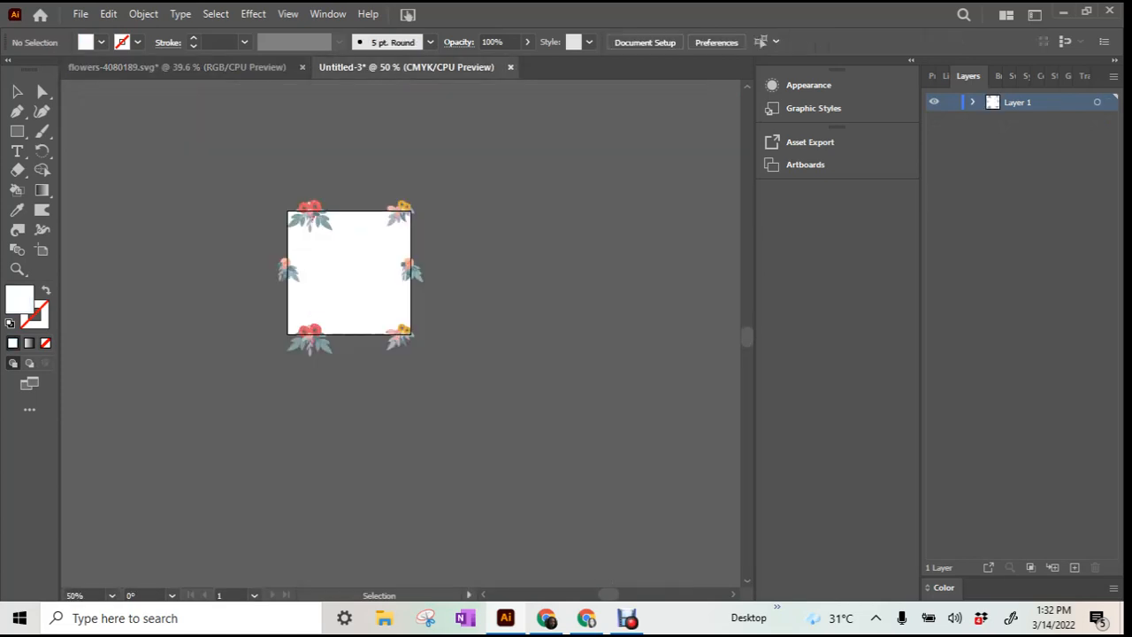
pyautogui.hotkey('ctrl', 'v')
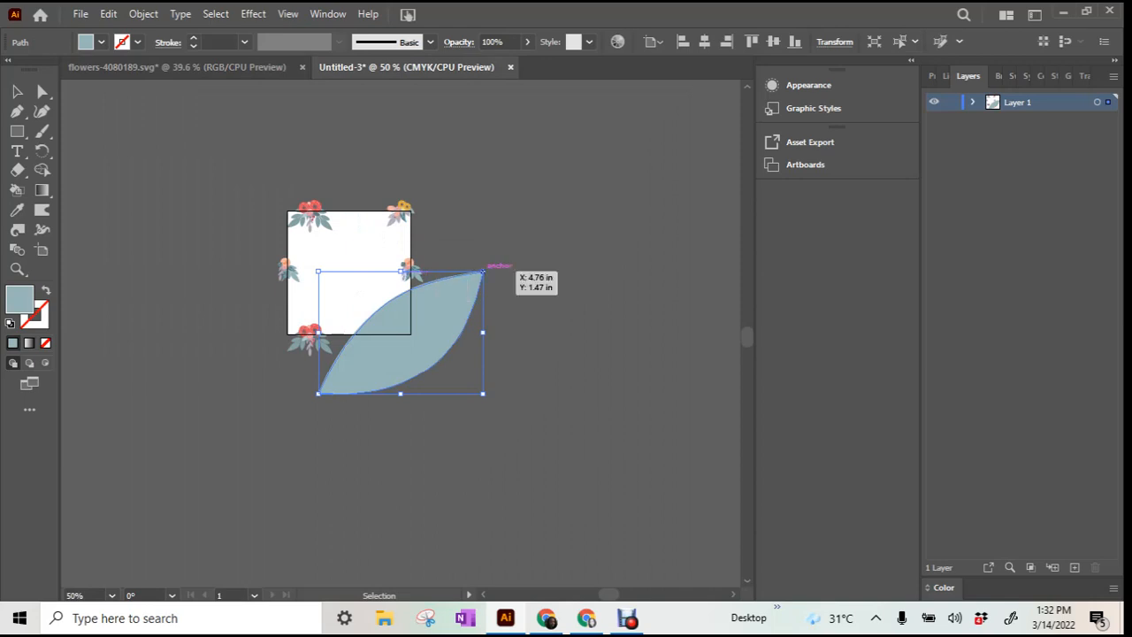
pyautogui.moveTo(483, 271); pyautogui.dragTo(337, 248)
# Step: Copy all parts of the small striped leaf from flowers-4080189.svg and paste them into the Untitled-3 pattern document
pyautogui.click(196, 68)
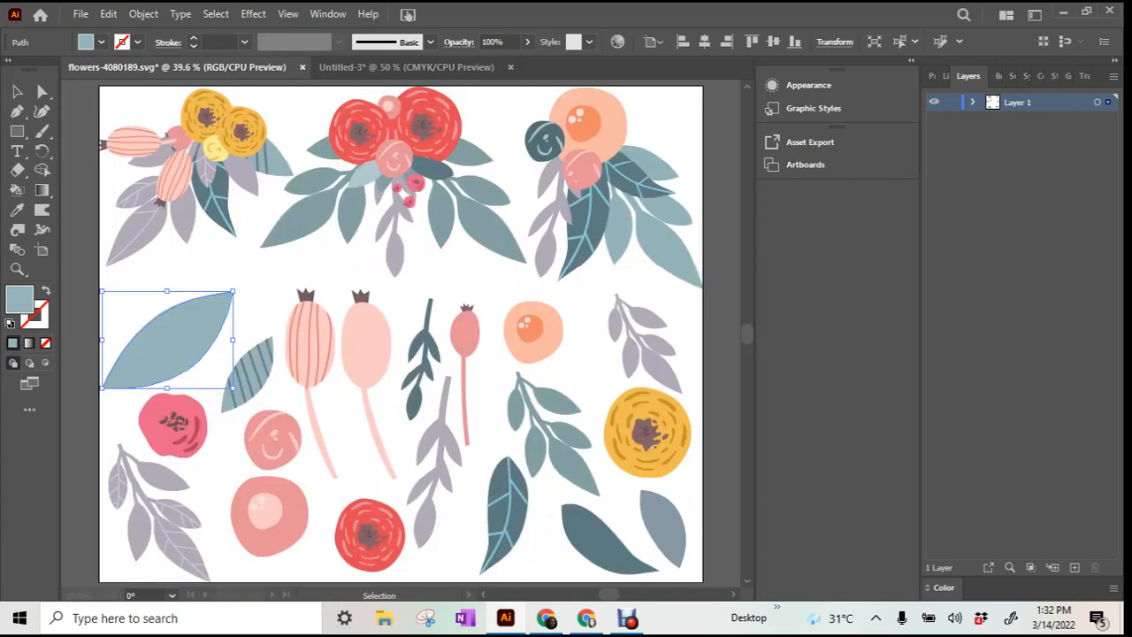
pyautogui.click(261, 301)
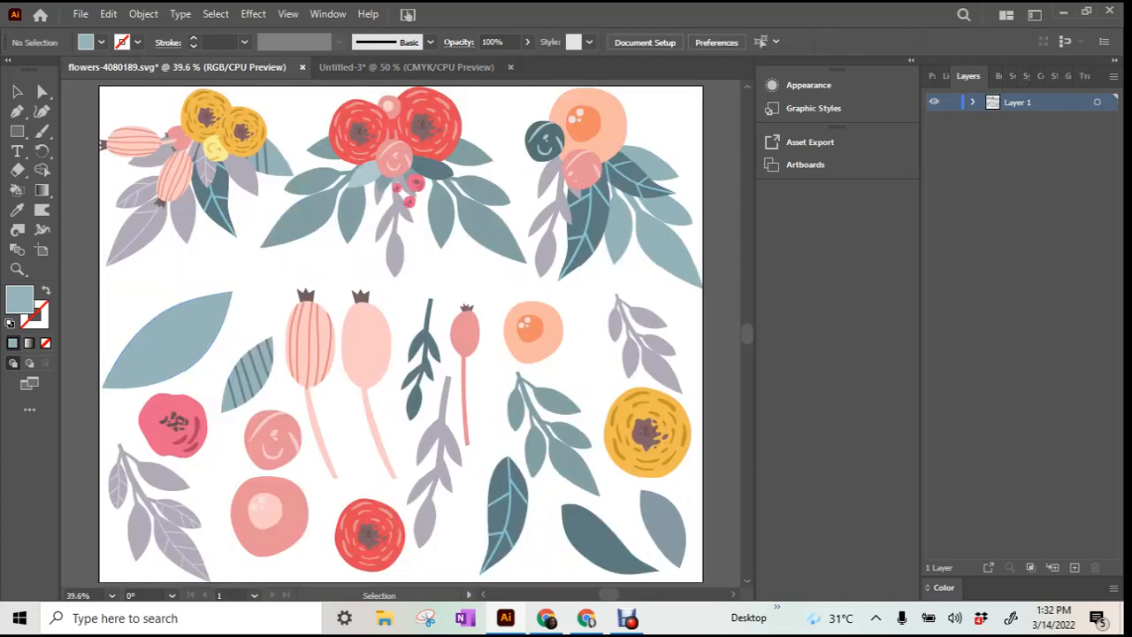
pyautogui.click(272, 342)
pyautogui.click(266, 287)
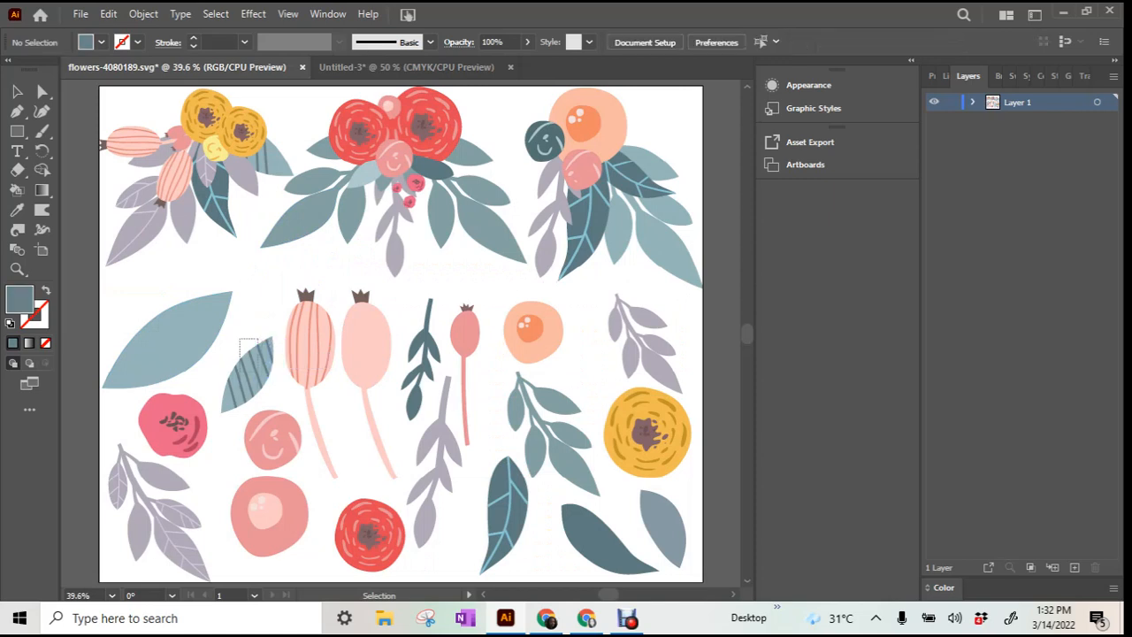
pyautogui.moveTo(258, 359); pyautogui.dragTo(282, 390)
pyautogui.click(281, 391)
pyautogui.moveTo(217, 358); pyautogui.dragTo(275, 405)
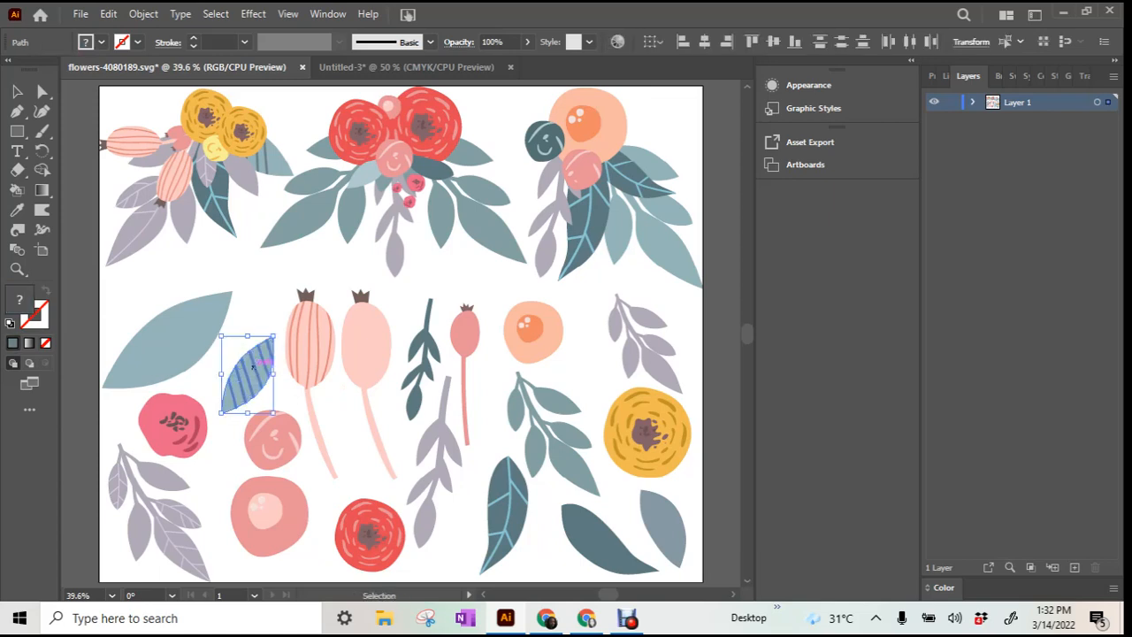
pyautogui.click(407, 67)
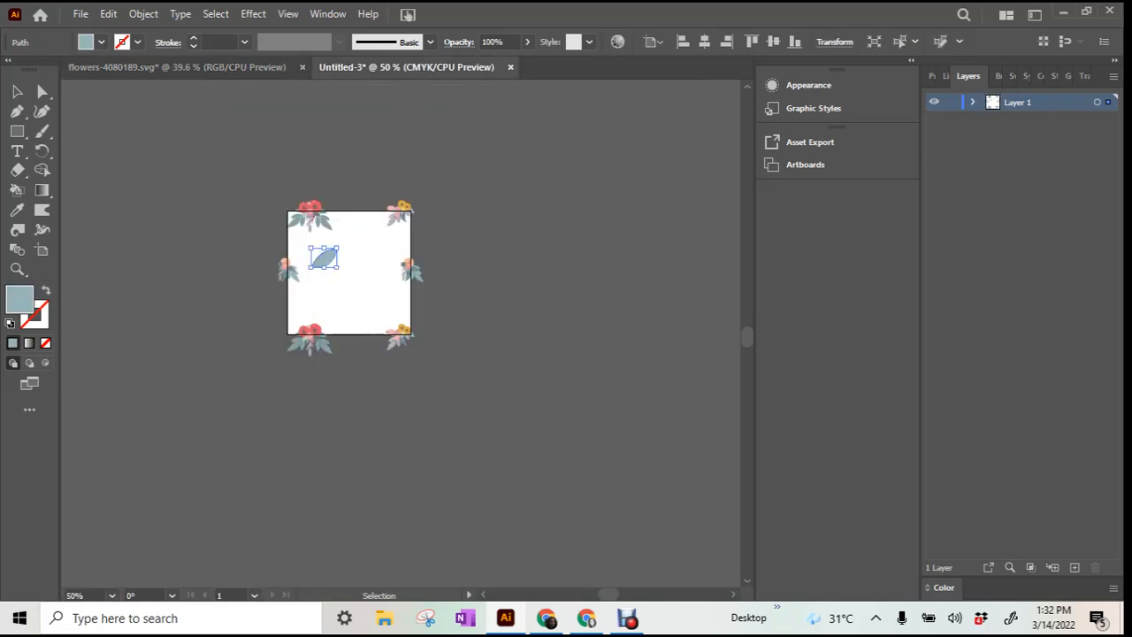
pyautogui.hotkey('ctrl', 'v')
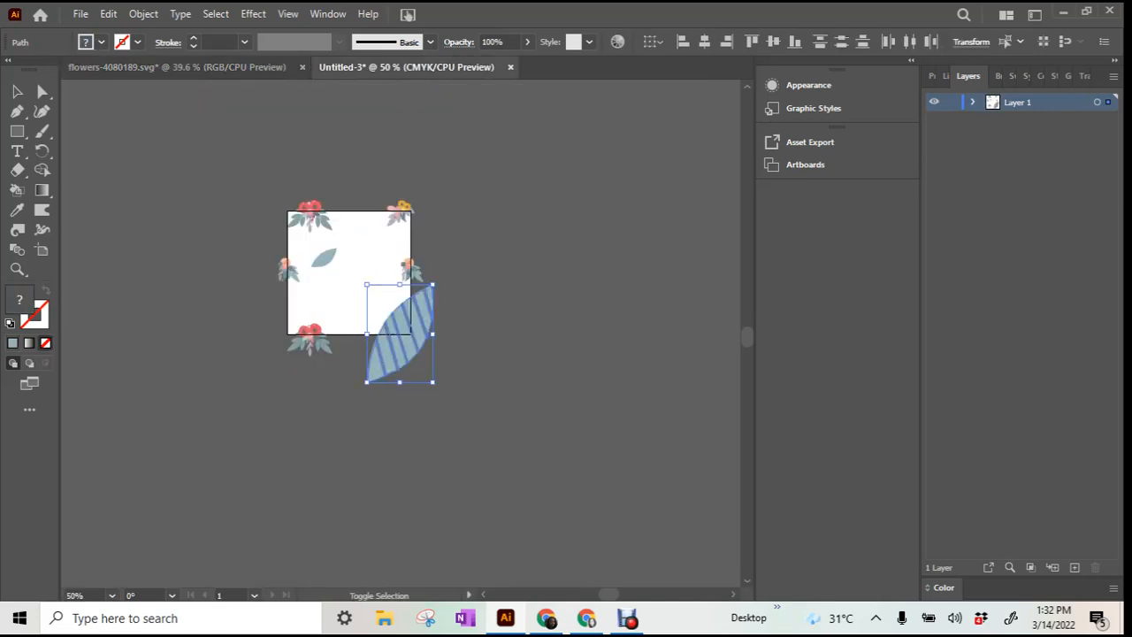
# Step: Scale the striped leaf down inside the artboard near the middle of its bottom edge and switch to flowers-4080189.svg
pyautogui.moveTo(367, 284); pyautogui.dragTo(356, 306)
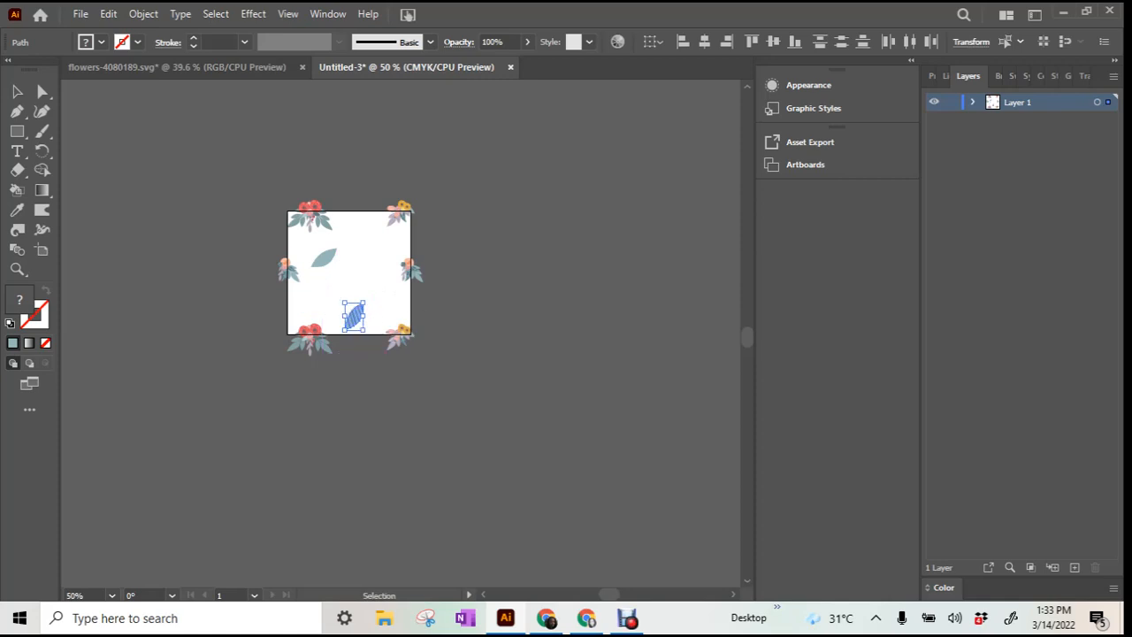
pyautogui.click(203, 67)
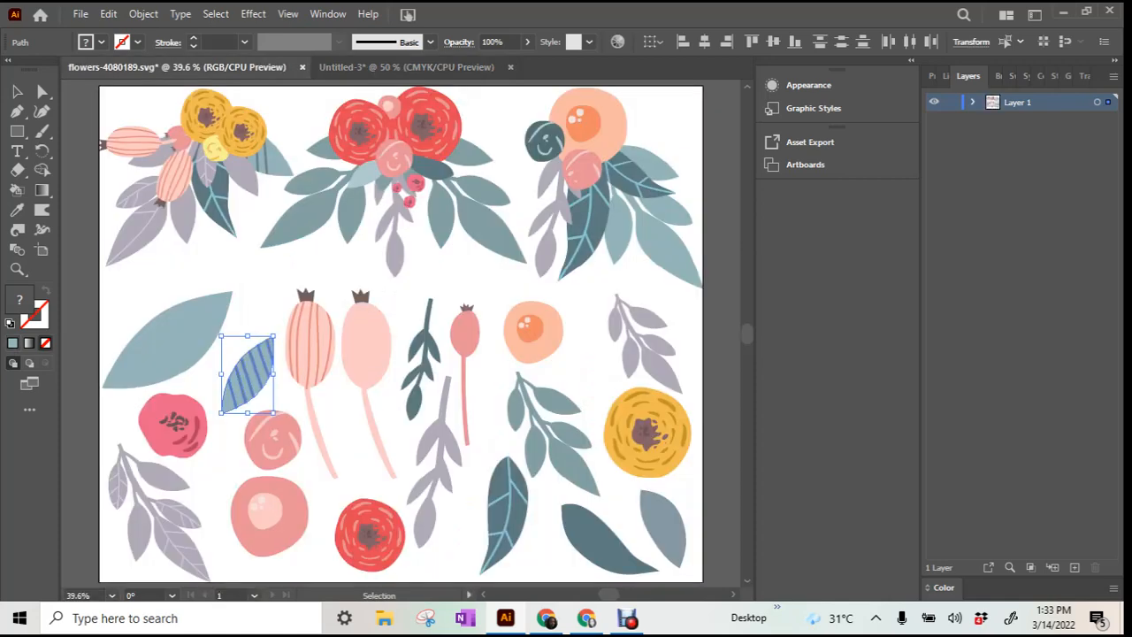
pyautogui.moveTo(309, 268); pyautogui.dragTo(333, 469)
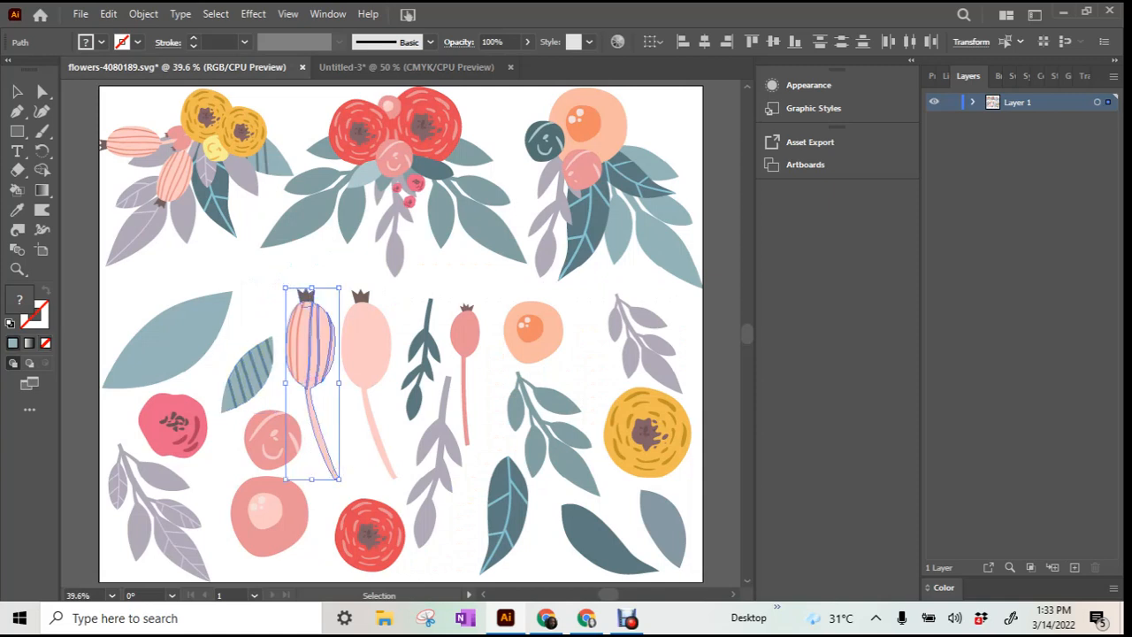
pyautogui.click(272, 283)
pyautogui.moveTo(271, 284); pyautogui.dragTo(266, 314)
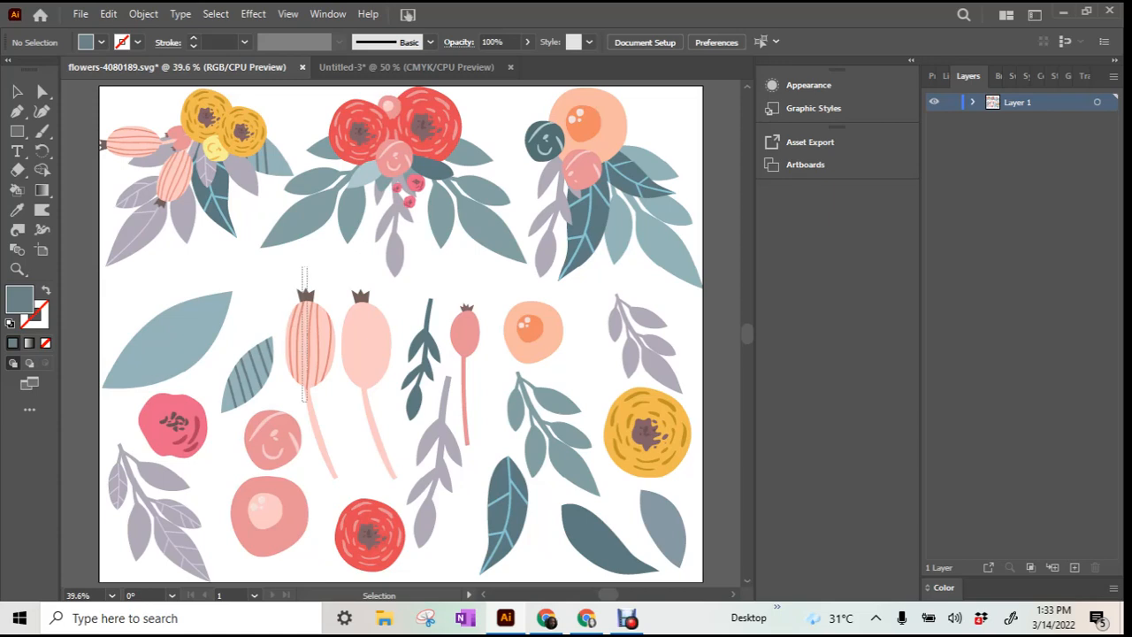
pyautogui.click(314, 394)
pyautogui.click(327, 317)
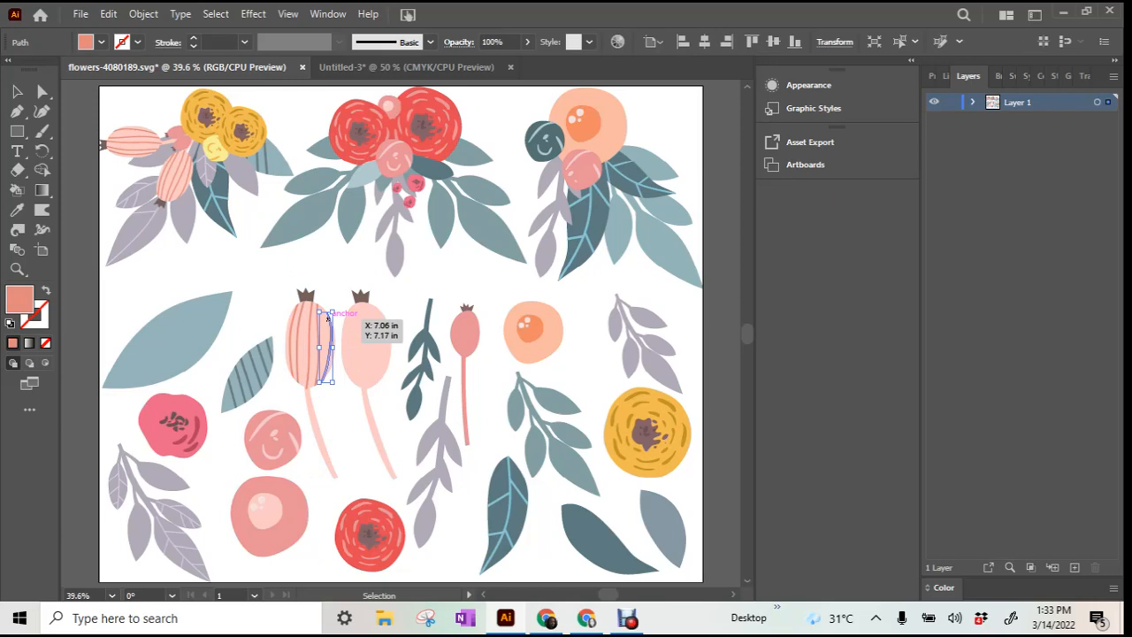
# Step: Select all parts of the dark-pink flower without the neighbouring purple branch, and copy them
pyautogui.click(186, 445)
pyautogui.moveTo(126, 401)
pyautogui.mouseDown()
pyautogui.moveTo(210, 450)
pyautogui.moveTo(196, 454)
pyautogui.mouseUp()
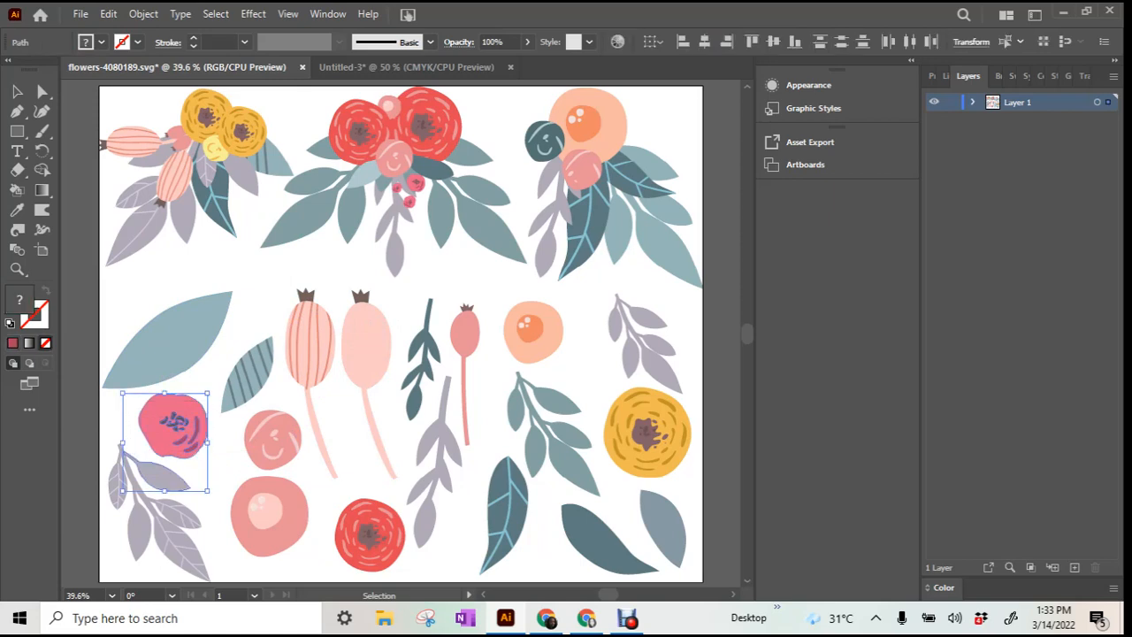
pyautogui.click(220, 451)
pyautogui.moveTo(133, 395); pyautogui.dragTo(210, 460)
pyautogui.press('v')
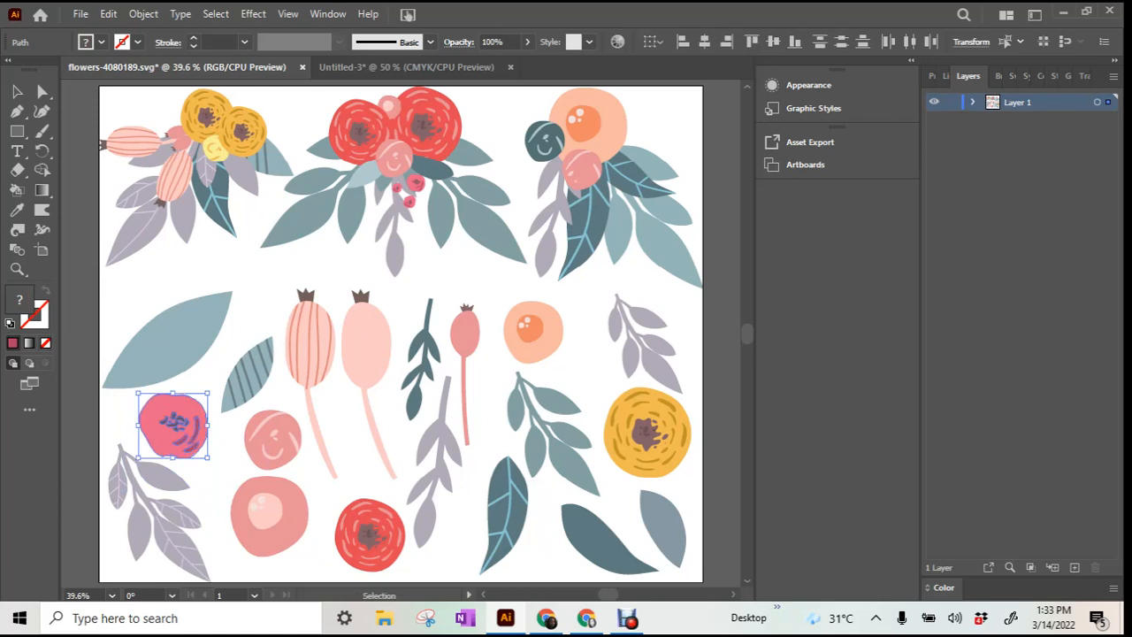
# Step: Paste the dark-pink flower into the Untitled-3 pattern document, scale it down just right of the artboard's centre, and deselect it
pyautogui.click(406, 67)
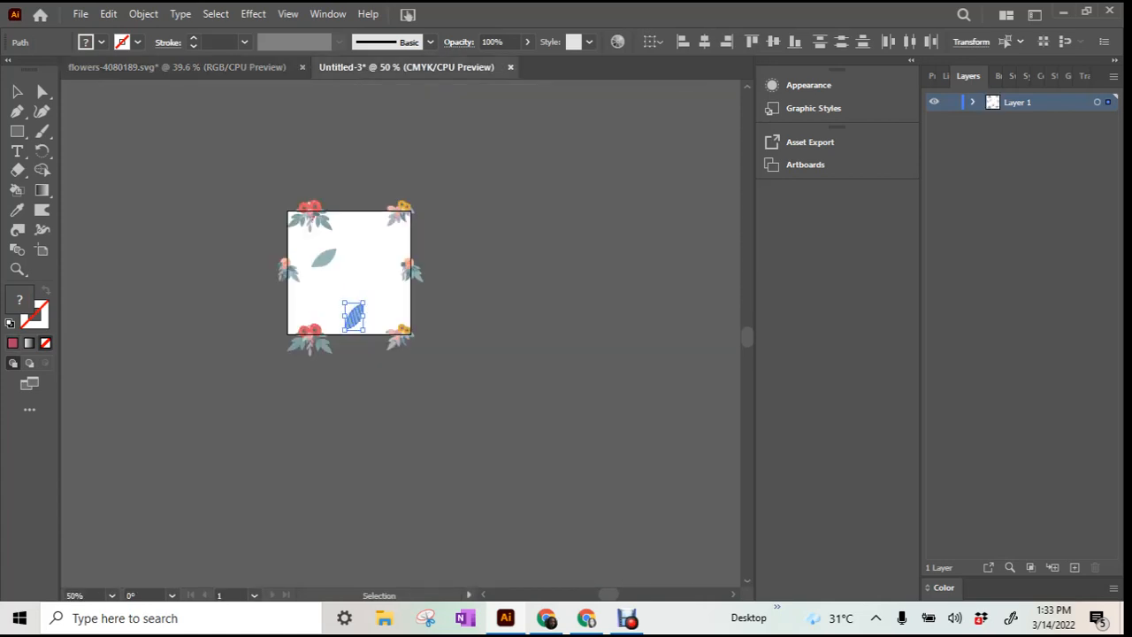
pyautogui.hotkey('ctrl', 'shift', 'a')
pyautogui.hotkey('ctrl', 'v')
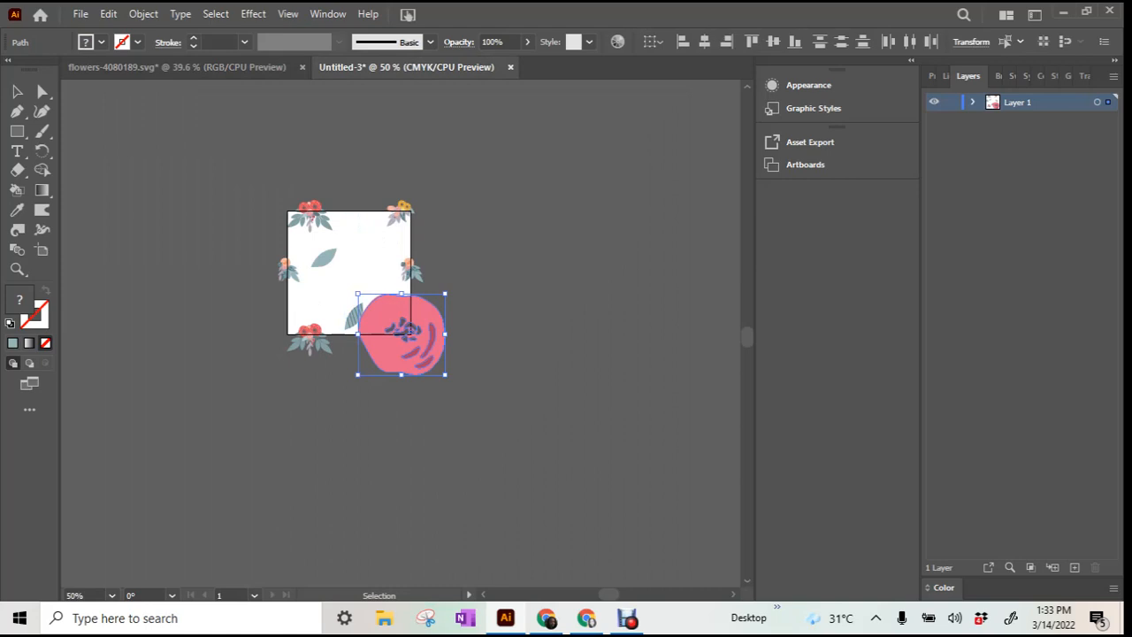
pyautogui.moveTo(445, 292); pyautogui.dragTo(444, 290)
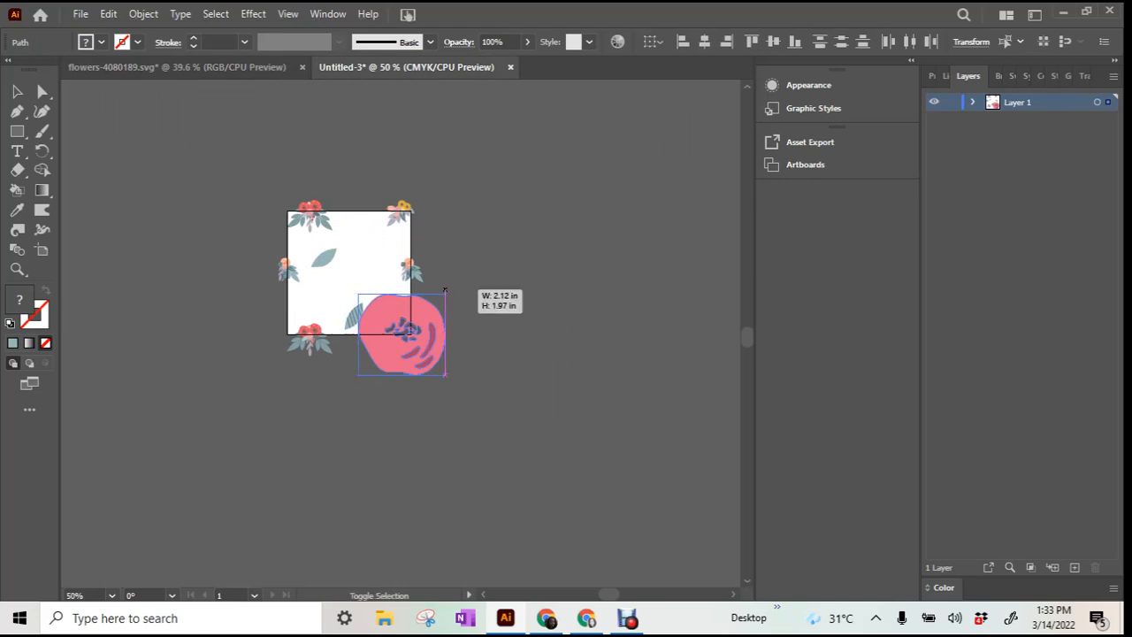
pyautogui.moveTo(445, 289); pyautogui.dragTo(364, 267)
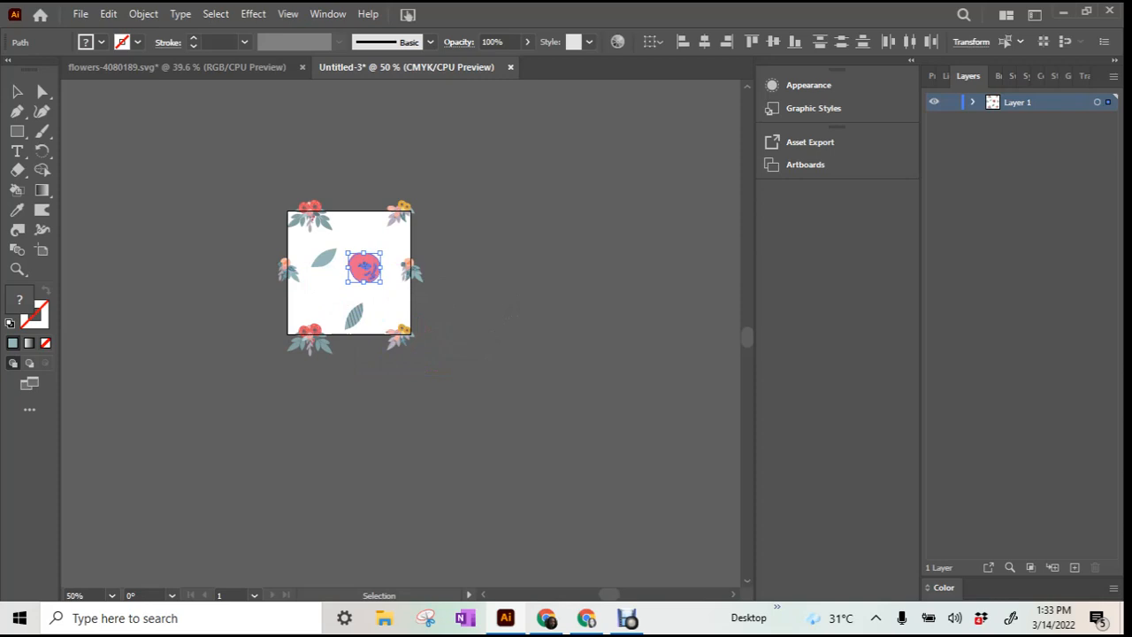
pyautogui.hotkey('ctrl', 'shift', 'a')
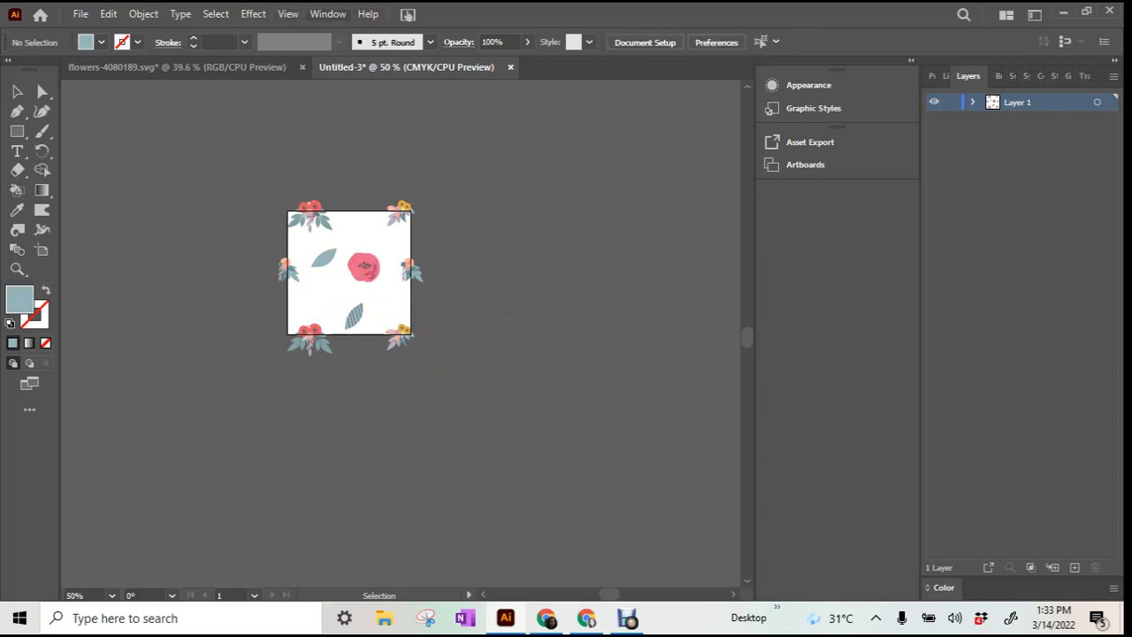
# Step: Copy the large yellow flower together with the single purple leaf above it from flowers-4080189.svg
pyautogui.click(287, 15)
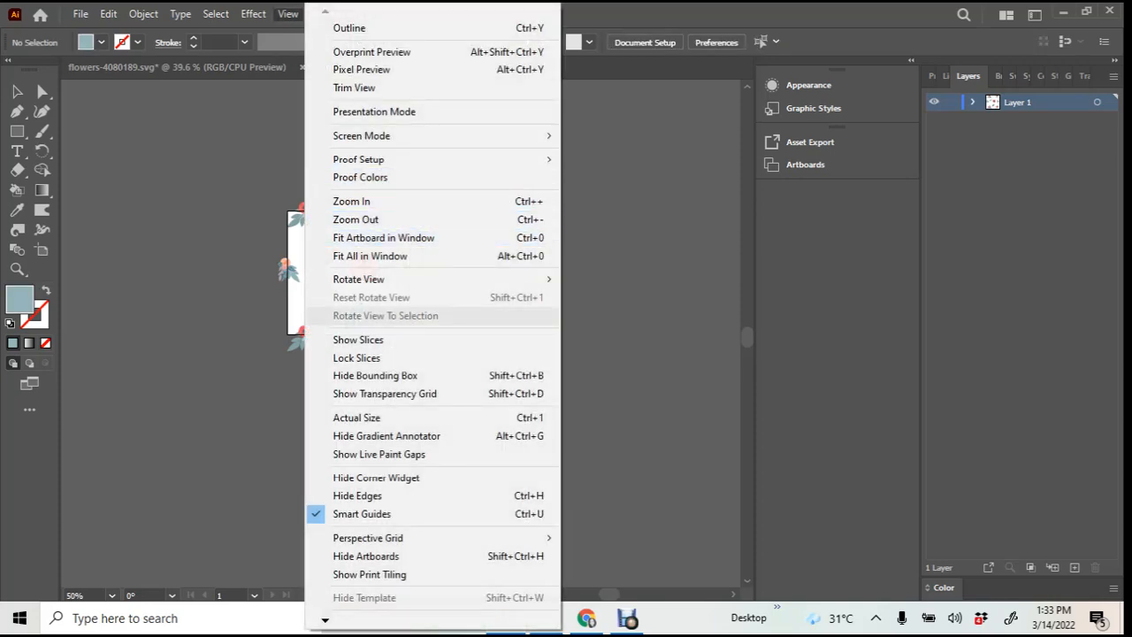
pyautogui.click(383, 237)
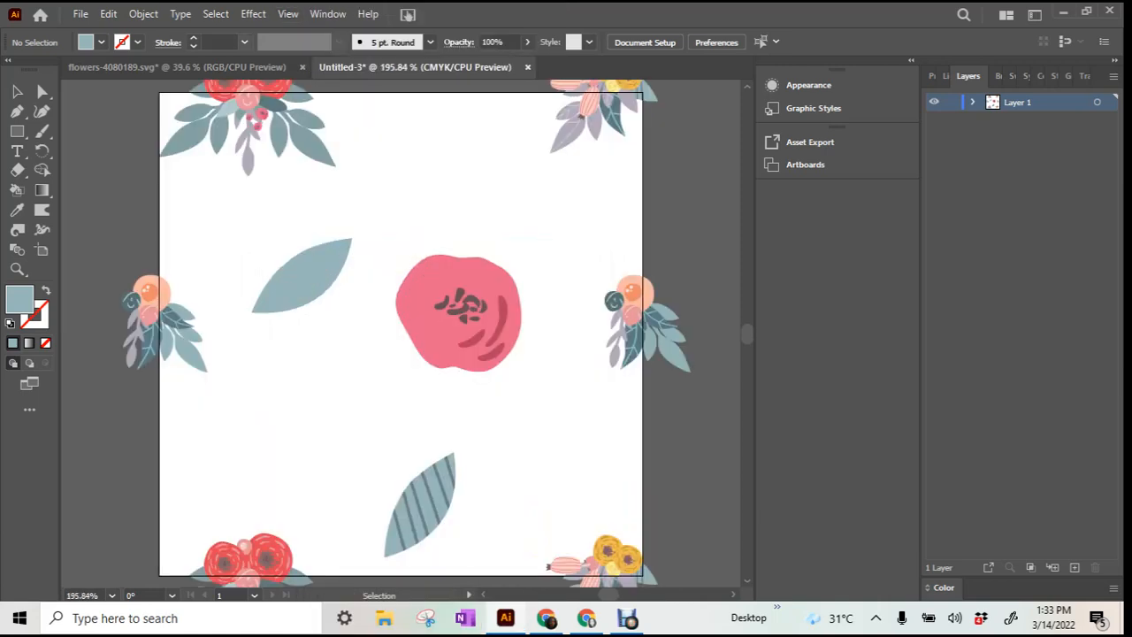
pyautogui.click(177, 67)
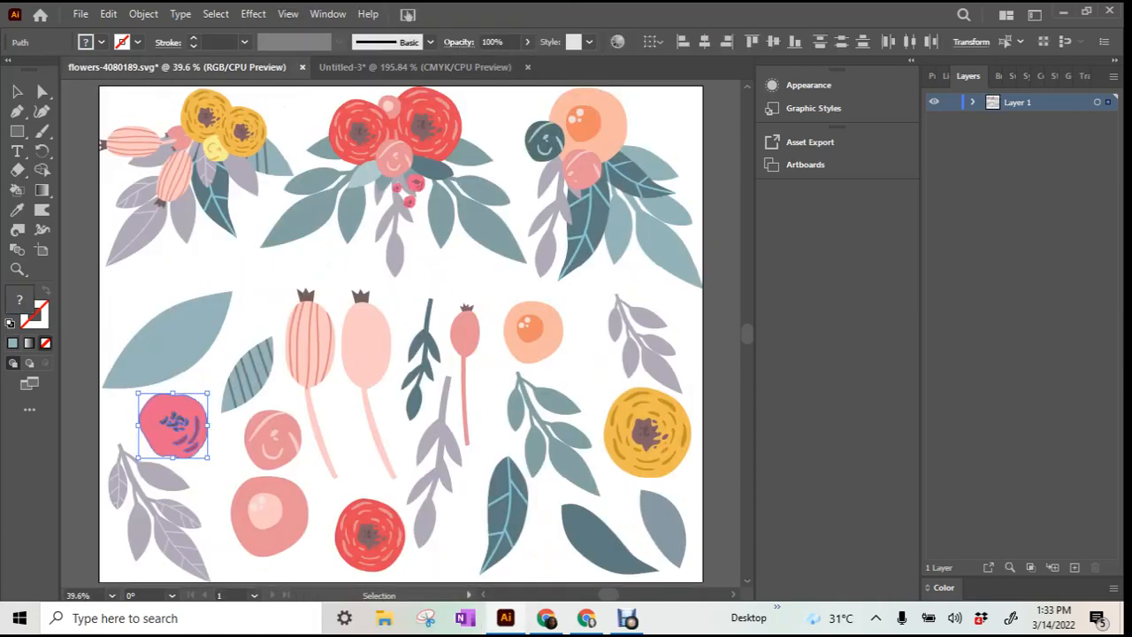
pyautogui.click(629, 420)
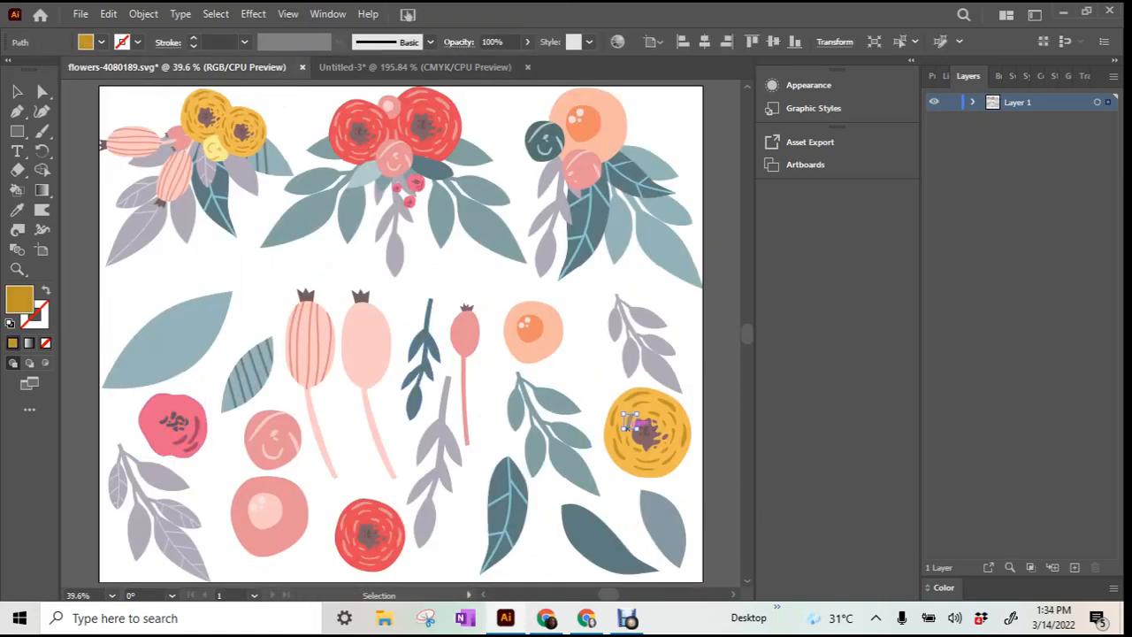
pyautogui.moveTo(602, 379); pyautogui.dragTo(688, 471)
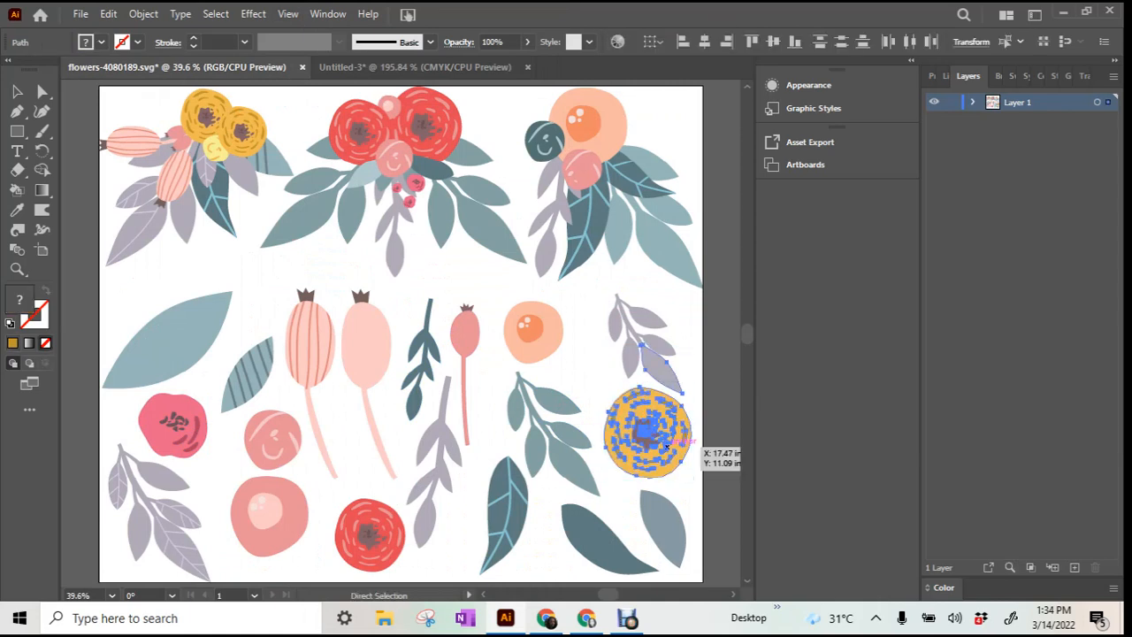
pyautogui.press('v')
# Step: Paste the yellow flower and purple leaf into the Untitled-3 pattern document and scale them down in the artboard's lower-left area
pyautogui.hotkey('ctrl', 'Tab')
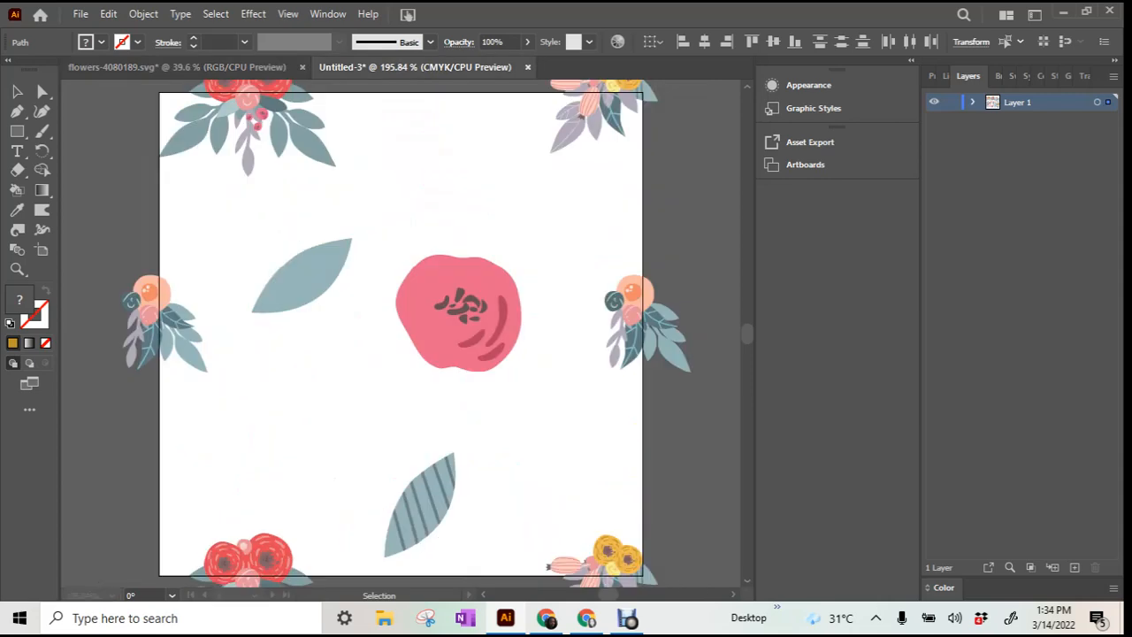
pyautogui.hotkey('ctrl', 'v')
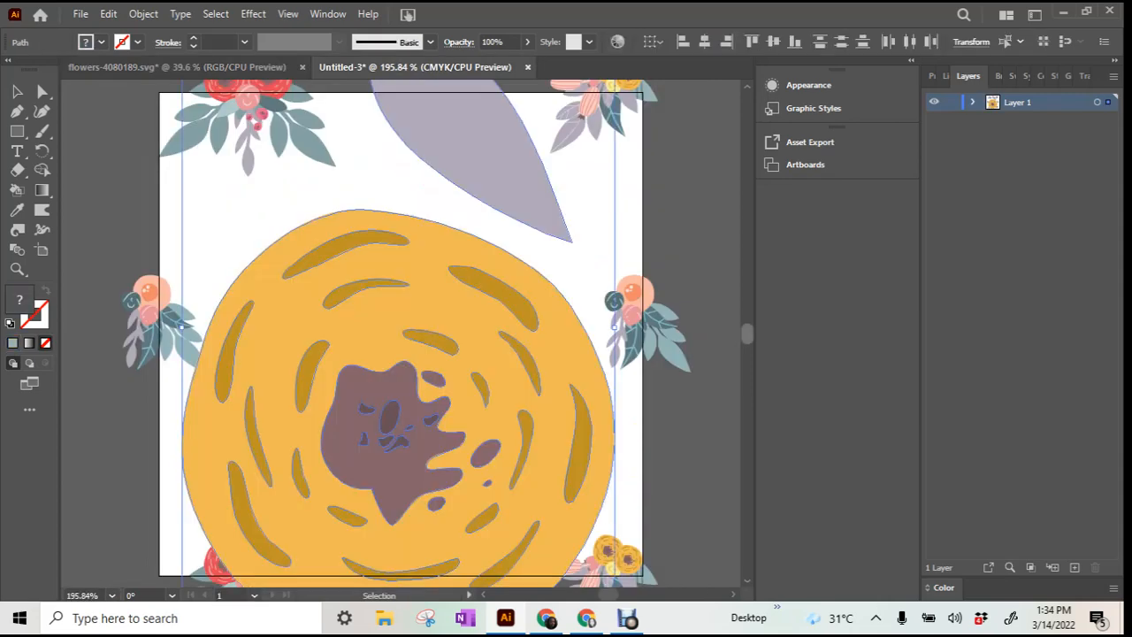
pyautogui.scroll(-3, 398, 336)
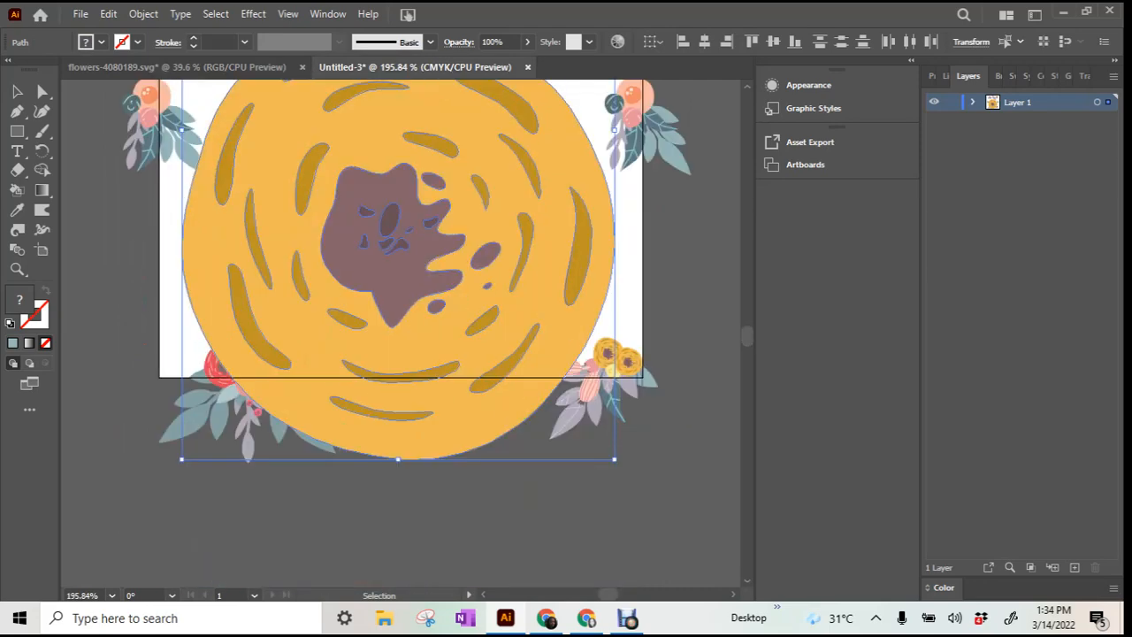
pyautogui.moveTo(613, 458); pyautogui.dragTo(307, 257)
pyautogui.hotkey('ctrl', 'shift', 'a')
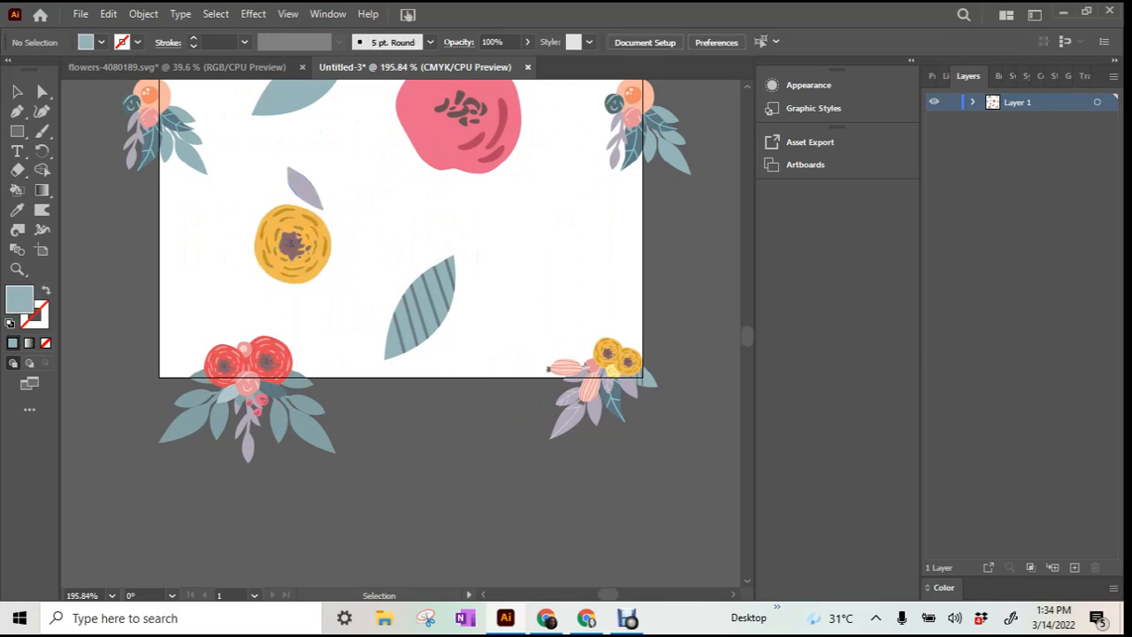
# Step: Select the small yellow flower with its purple leaf and paste a second, full-size copy of the pair onto the artboard
pyautogui.scroll(5, 400, 333)
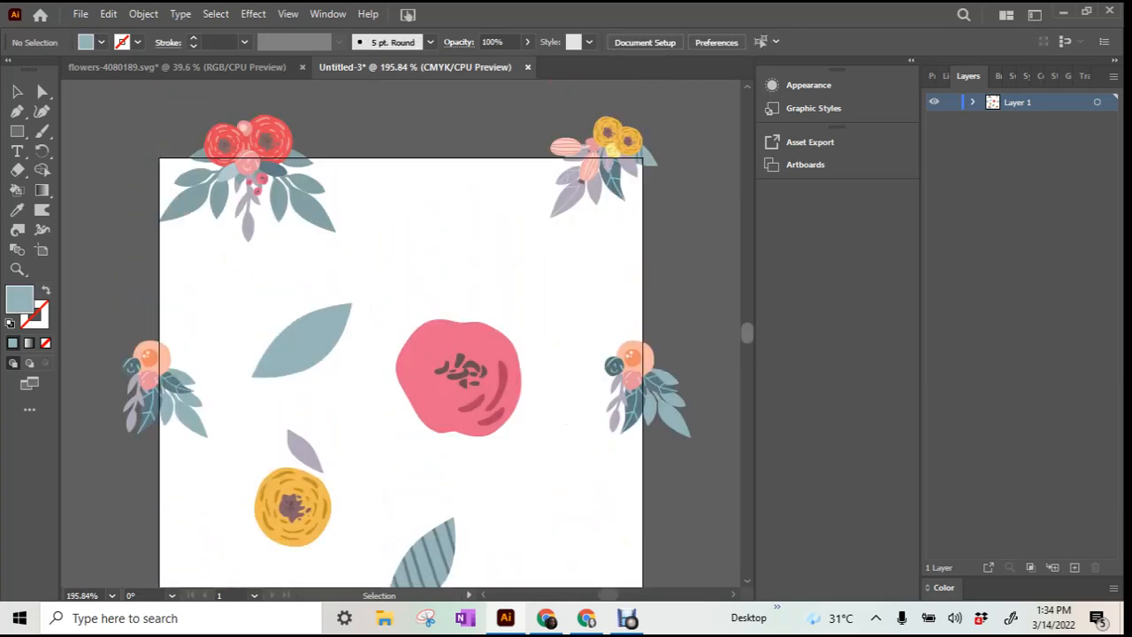
pyautogui.click(270, 524)
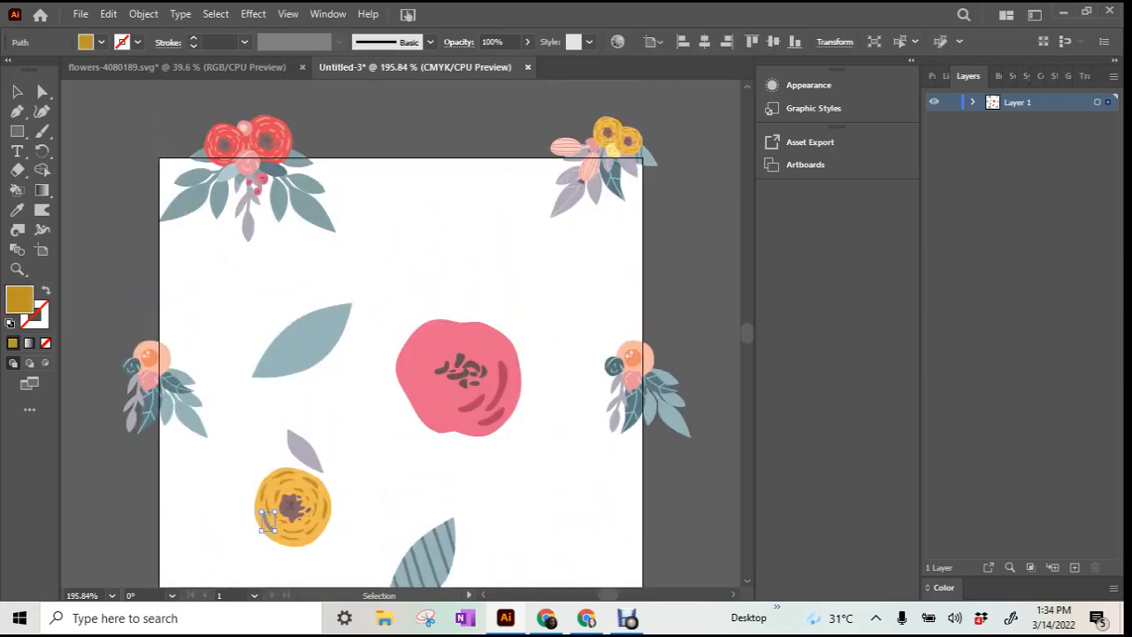
pyautogui.hotkey('ctrl', 'shift', 'a')
pyautogui.moveTo(266, 422); pyautogui.dragTo(332, 553)
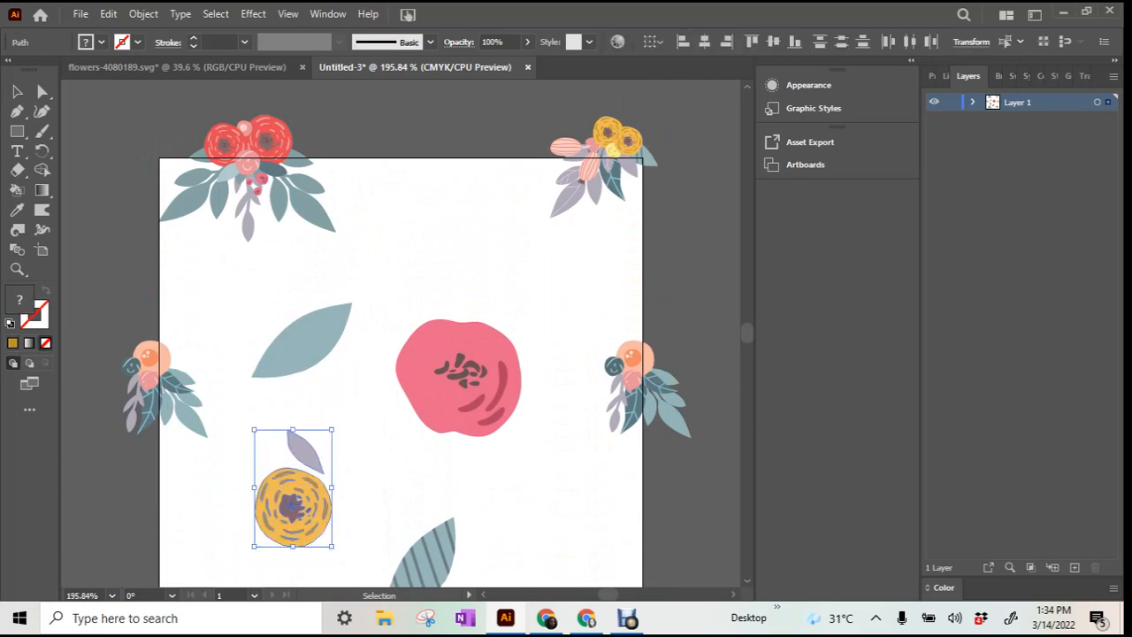
pyautogui.hotkey('ctrl', 'z')
pyautogui.hotkey('ctrl', 'z')
pyautogui.hotkey('ctrl', 'z')
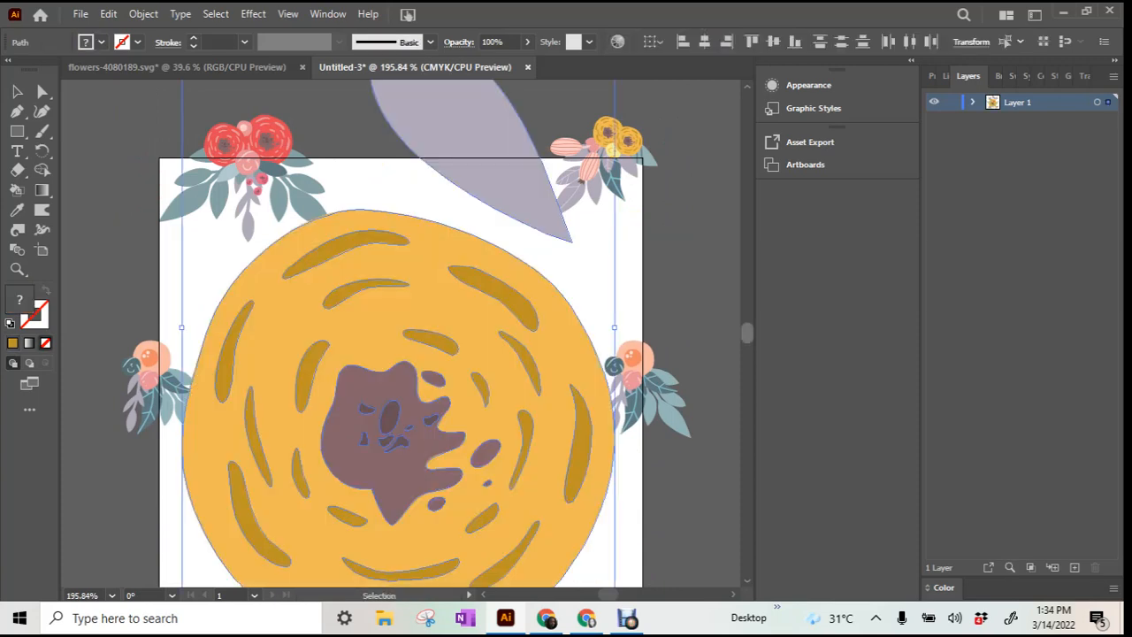
# Step: Scale the second yellow flower and leaf down smaller than the first pair and place them in the artboard's upper-right area
pyautogui.scroll(-8, 403, 244)
pyautogui.scroll(7, 403, 244)
pyautogui.scroll(-1, 403, 244)
pyautogui.scroll(-1, 618, 436)
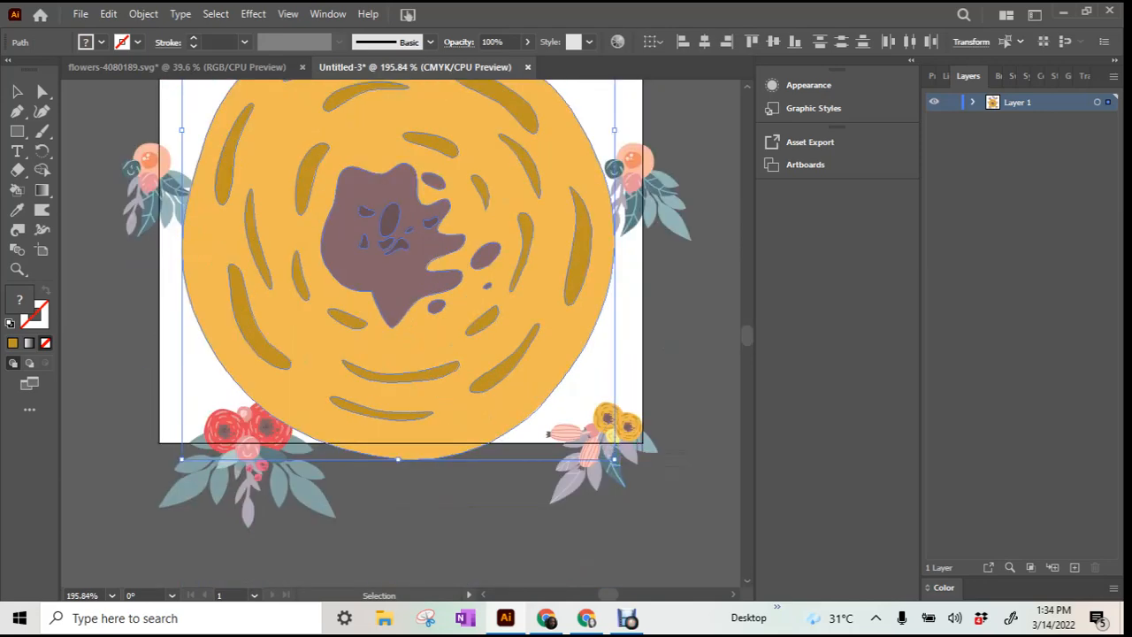
pyautogui.press('shift')
pyautogui.moveTo(614, 458); pyautogui.dragTo(560, 103)
pyautogui.hscroll(2, 560, 104)
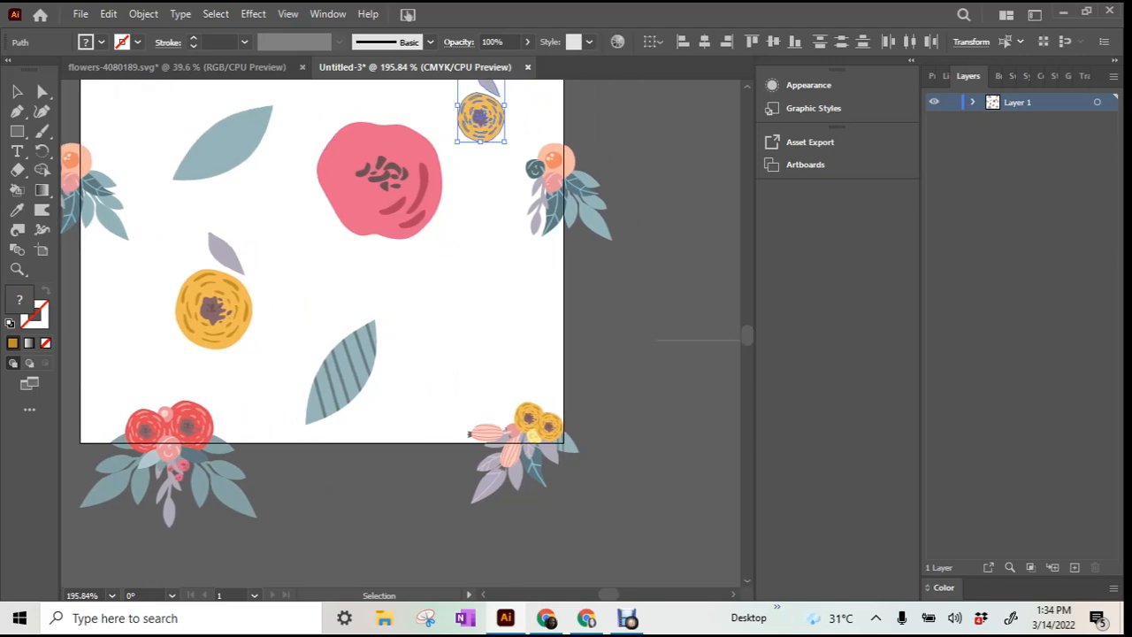
pyautogui.click(560, 104)
pyautogui.scroll(8, 560, 103)
pyautogui.scroll(-6, 336, 335)
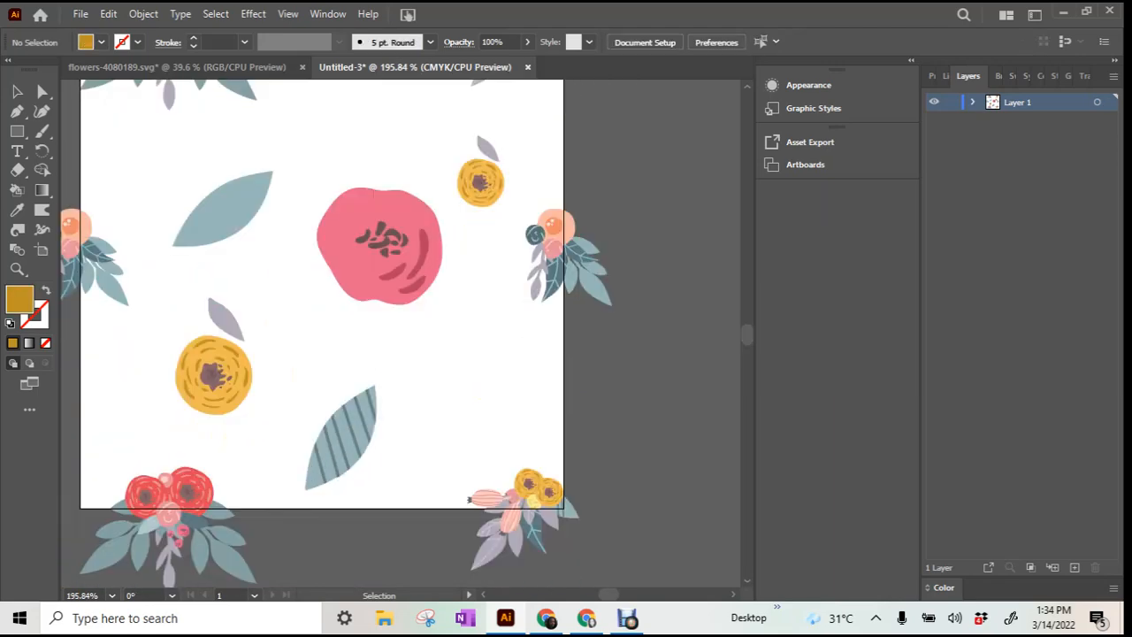
pyautogui.moveTo(479, 136); pyautogui.dragTo(500, 112)
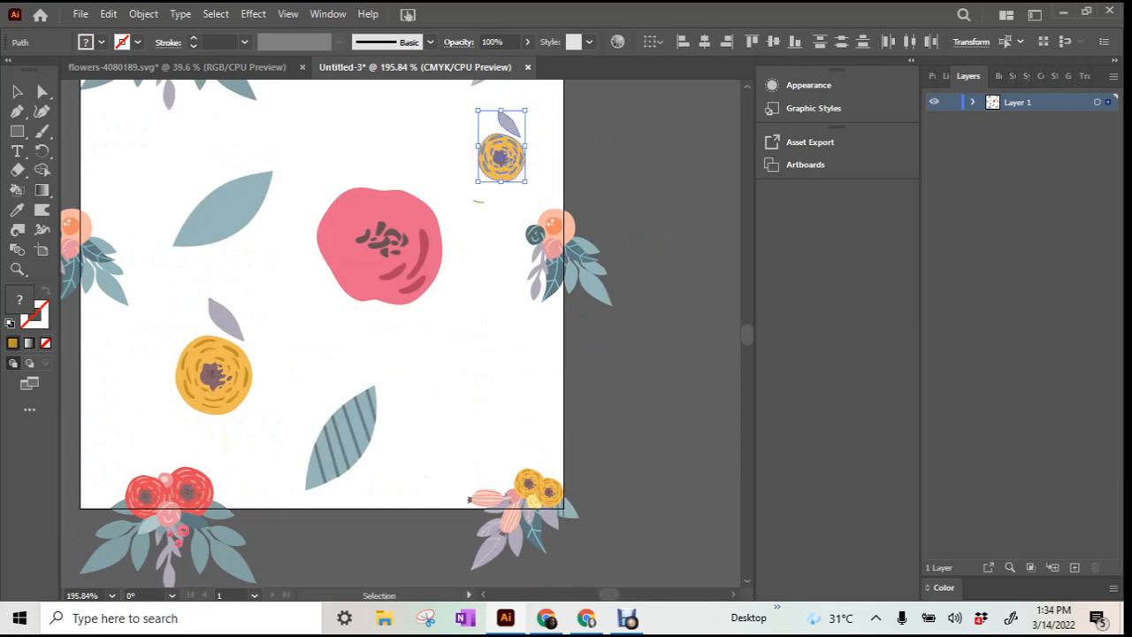
# Step: Copy the yellow-flower bouquet from flowers-4080189.svg and paste it into the Untitled-3 pattern document
pyautogui.click(177, 68)
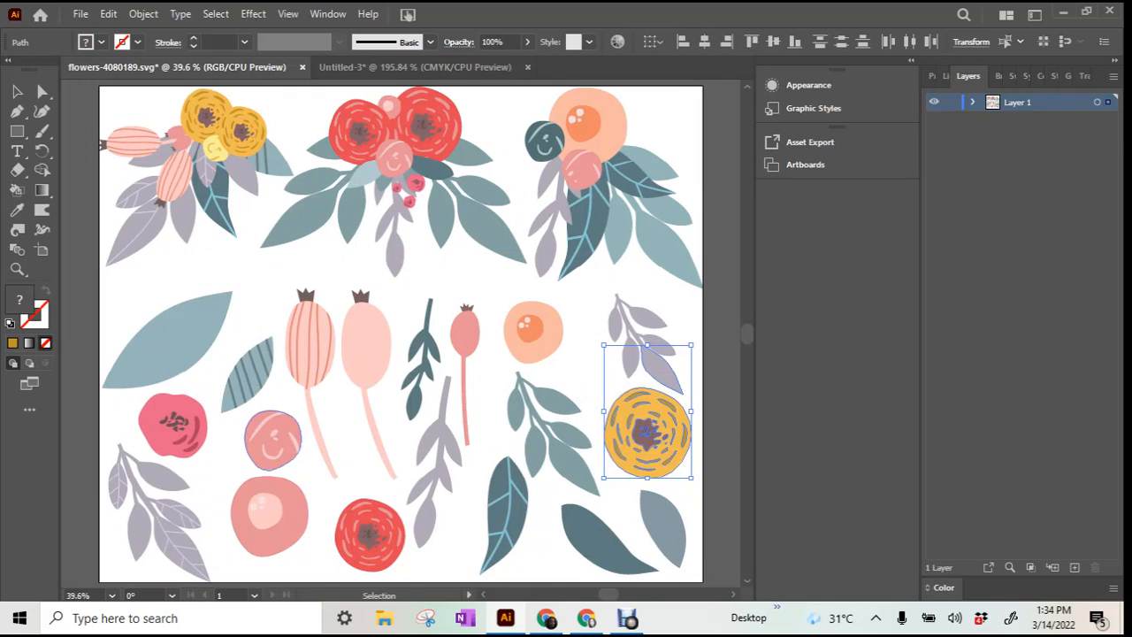
pyautogui.click(173, 168)
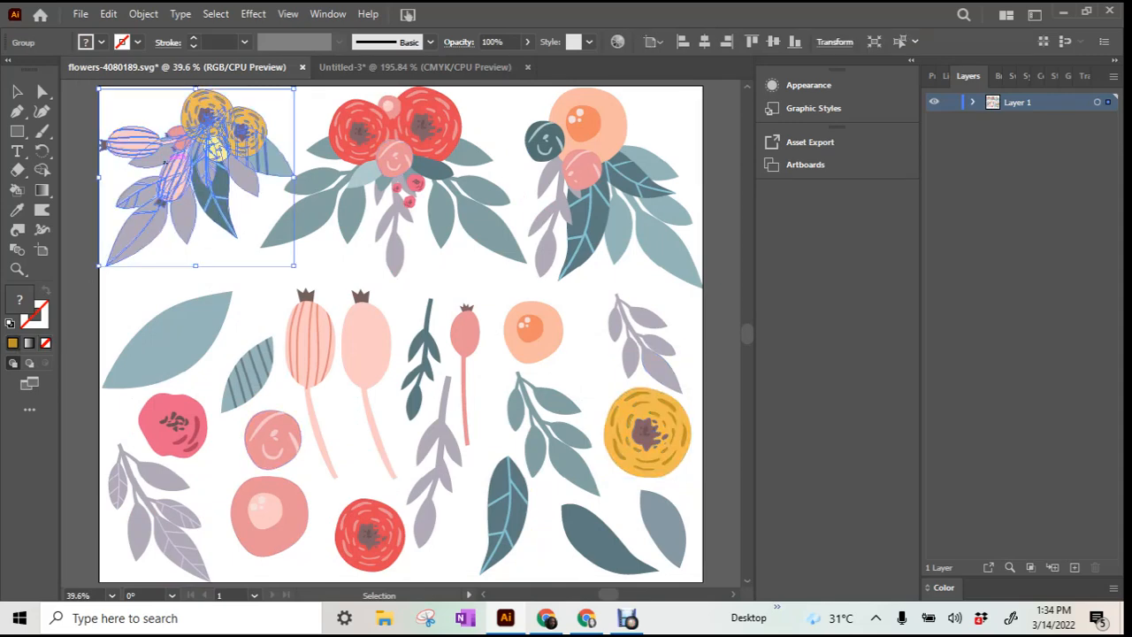
pyautogui.hotkey('ctrl', 'c')
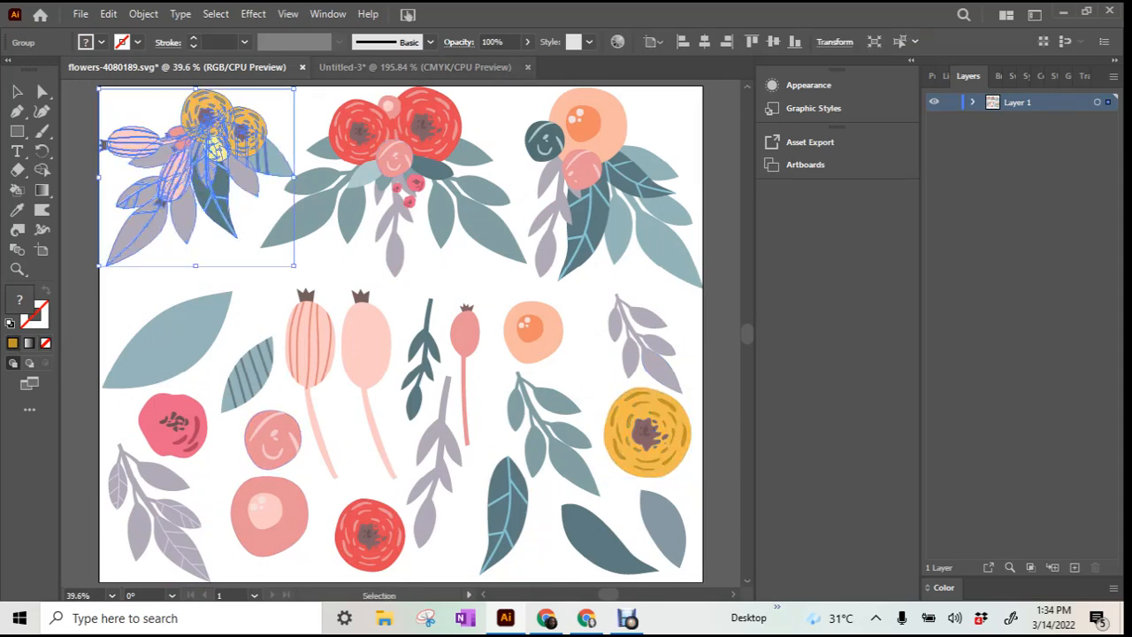
pyautogui.click(416, 67)
pyautogui.hotkey('ctrl', 'v')
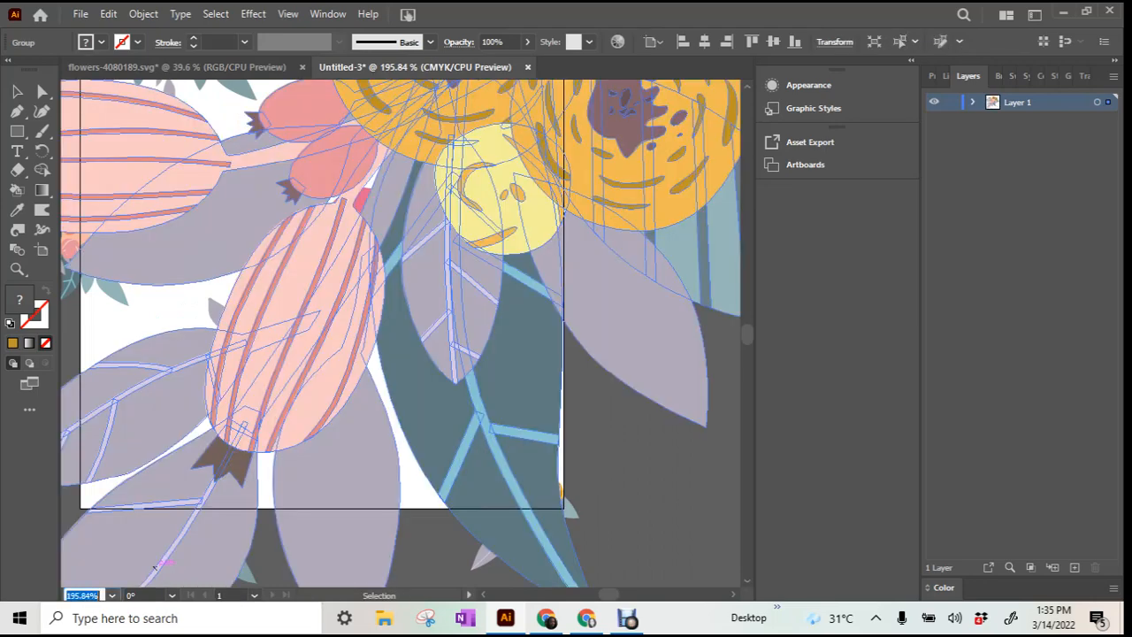
# Step: Scale the pasted yellow-flower bouquet down to fit inside the artboard, just below the dark-pink flower
pyautogui.click(111, 595)
pyautogui.click(139, 467)
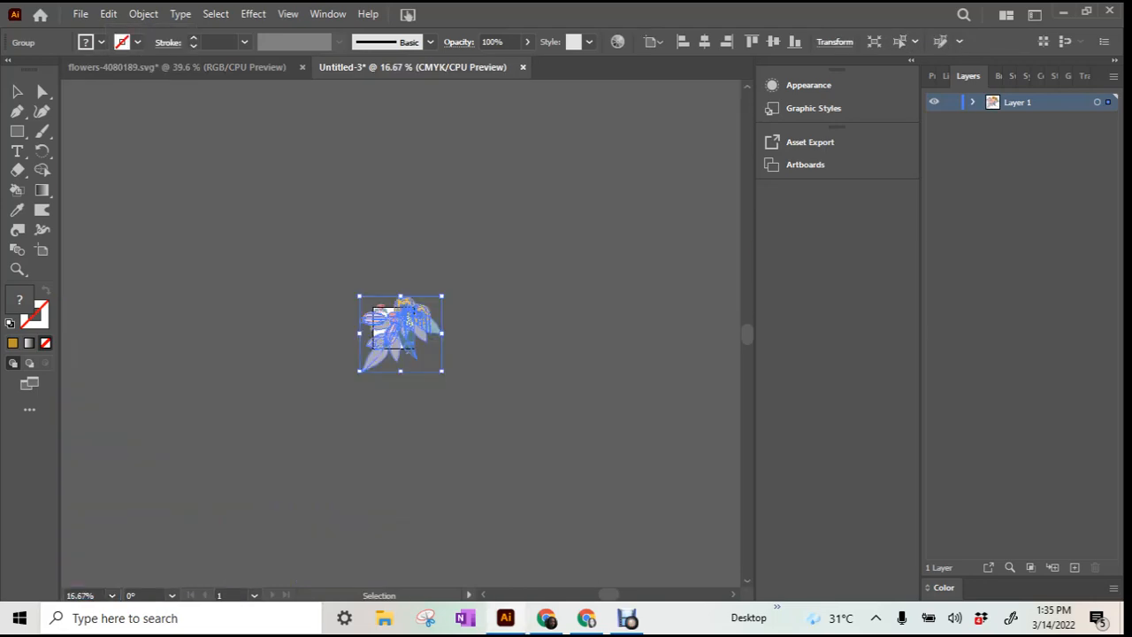
pyautogui.moveTo(359, 297); pyautogui.dragTo(395, 326)
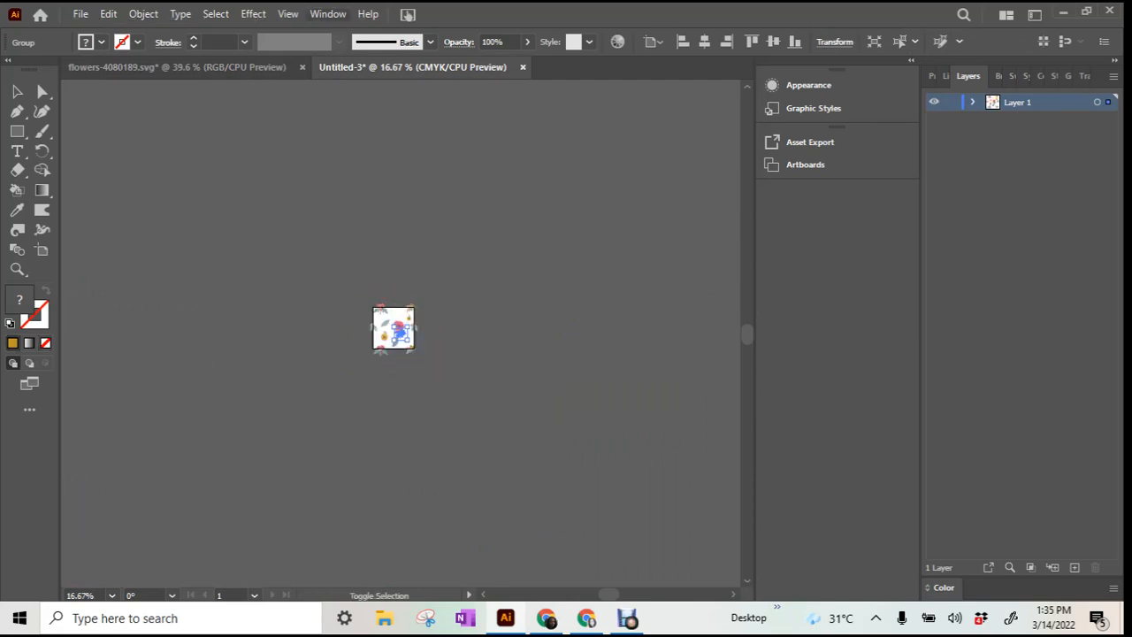
# Step: Scale the yellow-flower bouquet down further and move it above the large dark-pink flower, near the artboard's upper edge
pyautogui.click(287, 14)
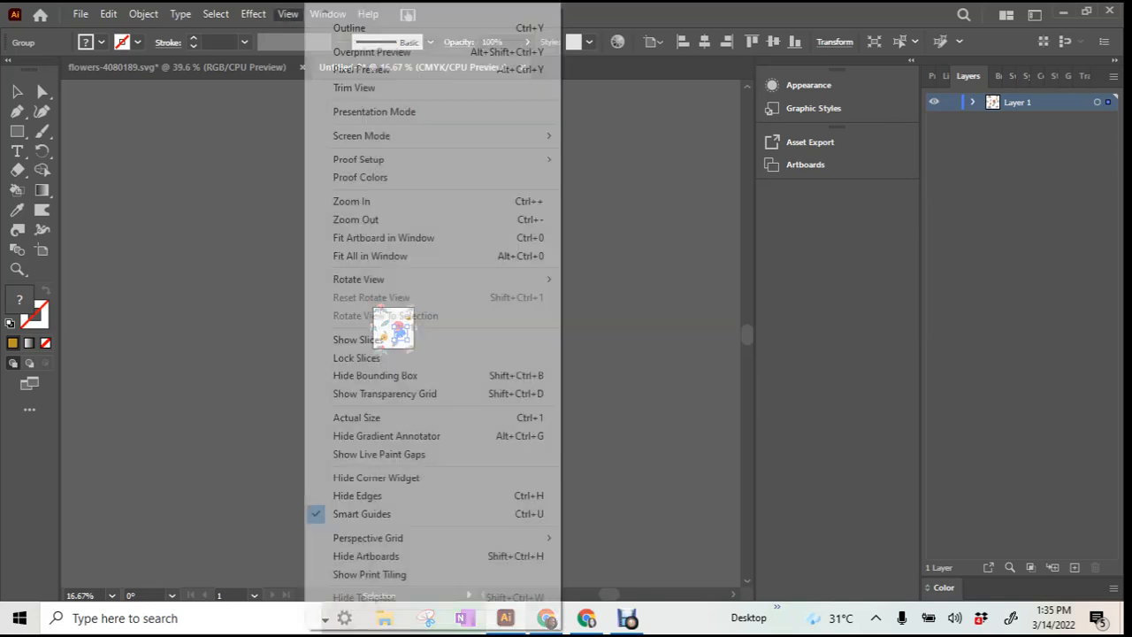
pyautogui.click(384, 237)
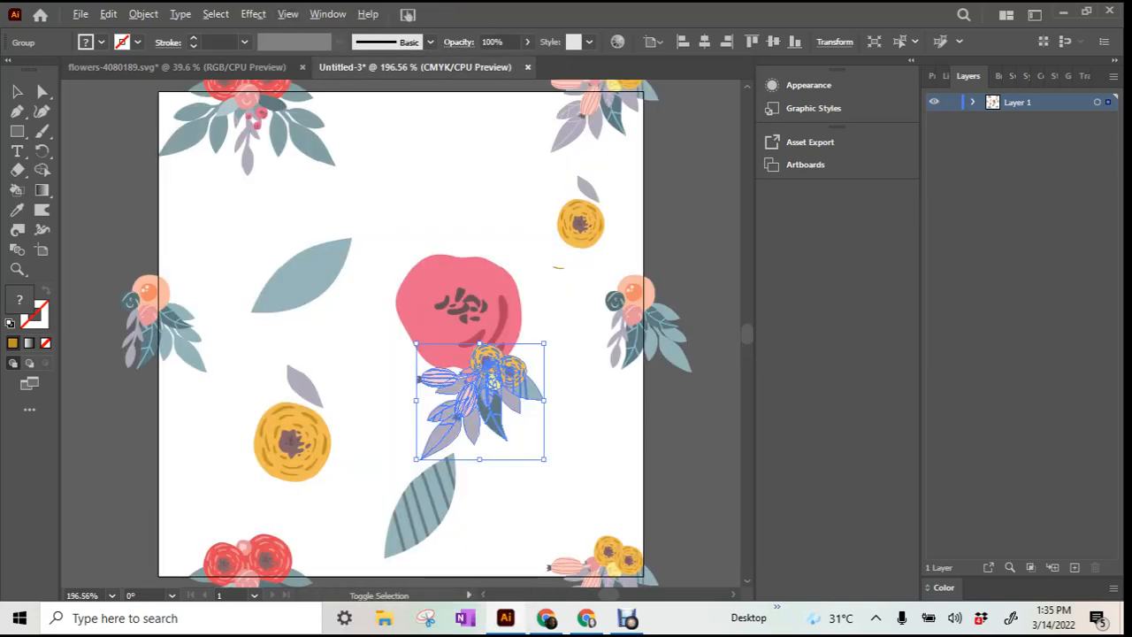
pyautogui.moveTo(545, 343); pyautogui.dragTo(515, 368)
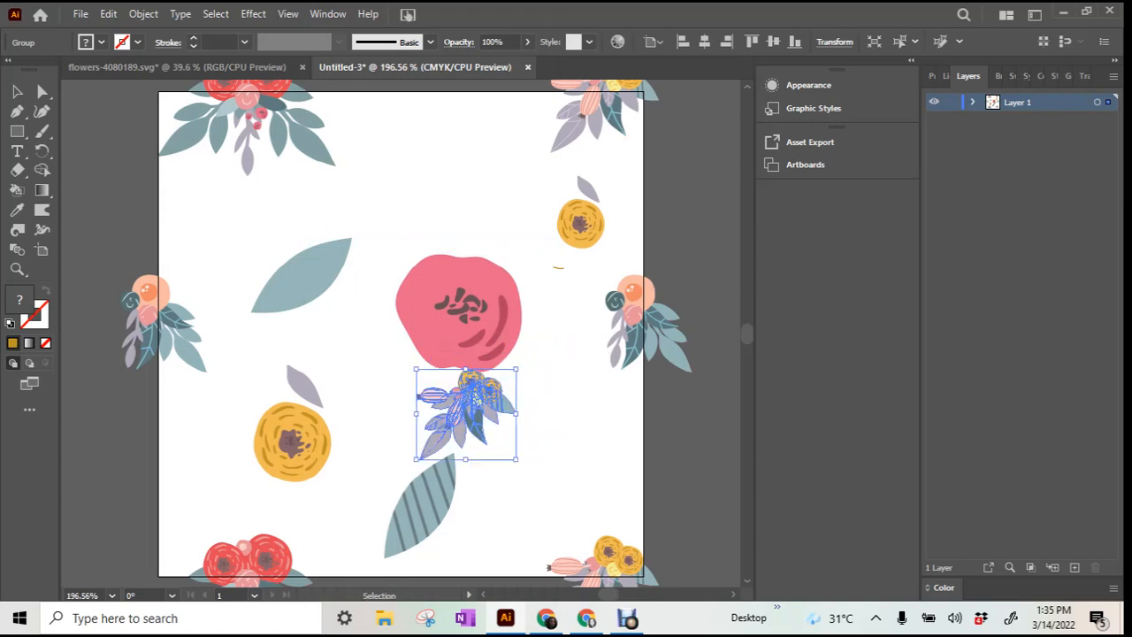
pyautogui.moveTo(478, 400); pyautogui.dragTo(427, 152)
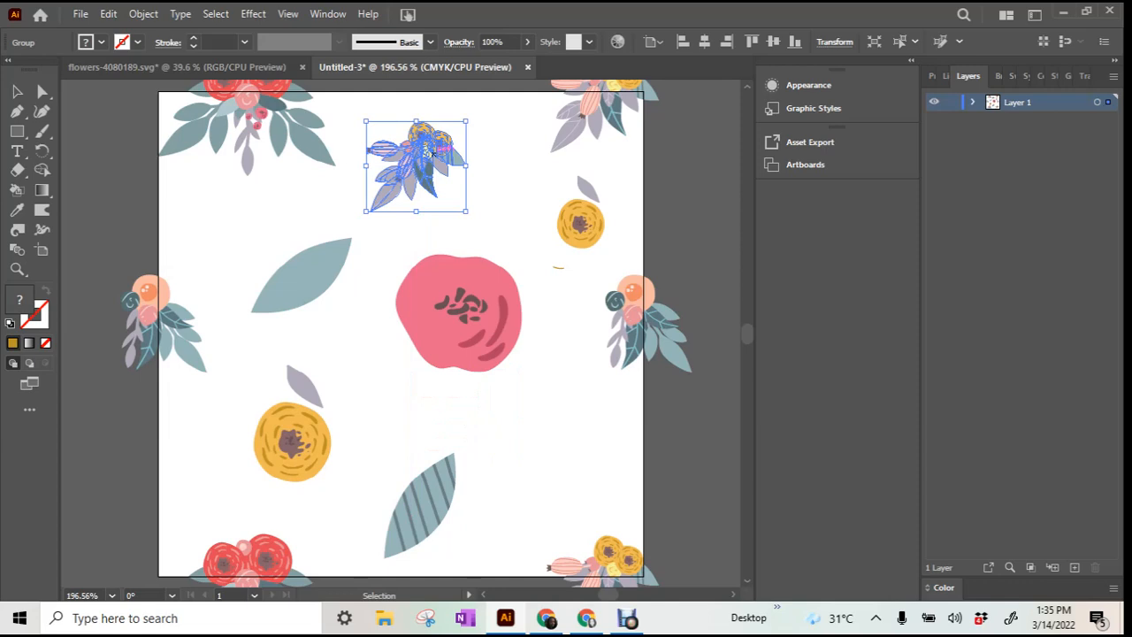
# Step: Duplicate the small yellow-flower bouquet and place the copy above and beside the plain blue leaf, near the artboard's left edge
pyautogui.press('a')
pyautogui.hotkey('ctrl', 'c')
pyautogui.hotkey('ctrl', 'v')
pyautogui.press('v')
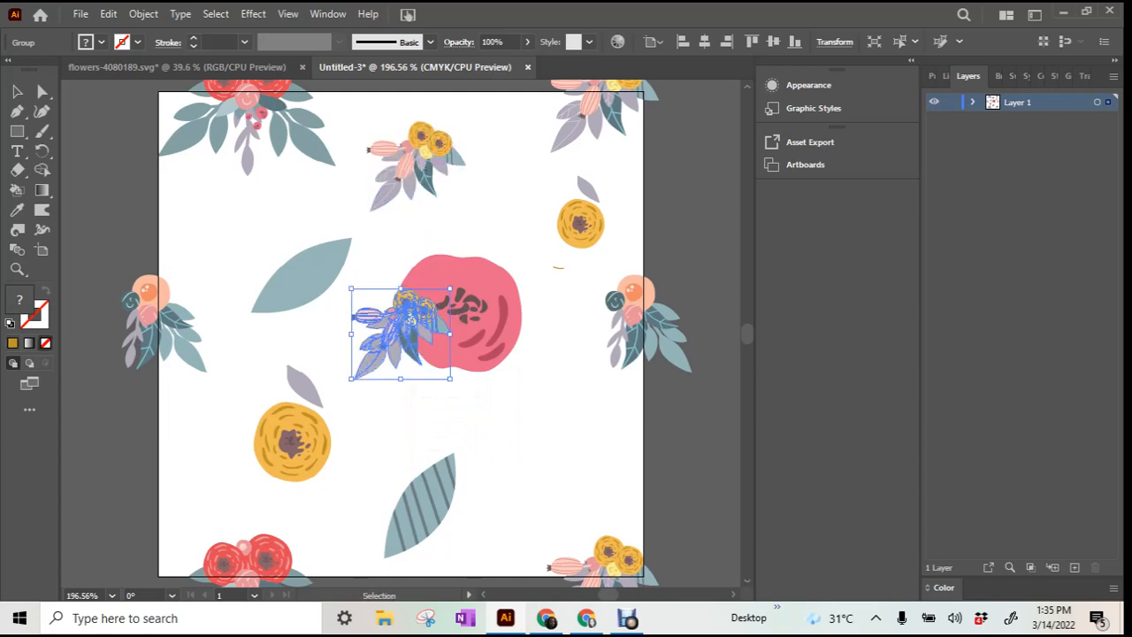
pyautogui.moveTo(402, 334); pyautogui.dragTo(219, 231)
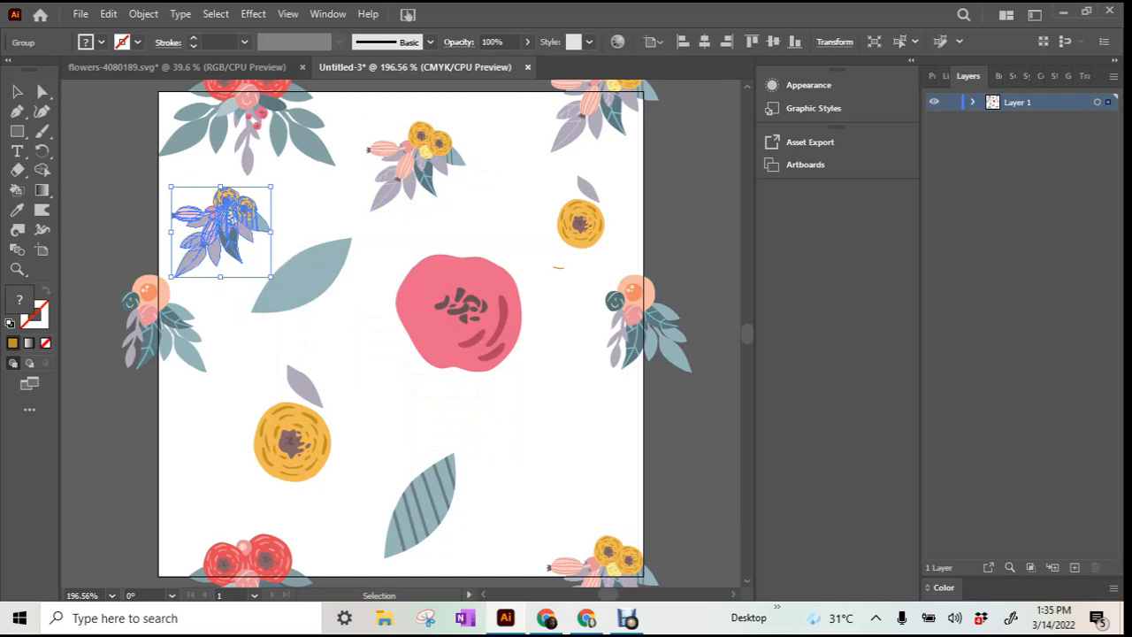
# Step: Duplicate the peach-flower bouquet from the artboard's left edge and place the copy just below and right of the large dark-pink flower
pyautogui.click(170, 292)
pyautogui.press('a')
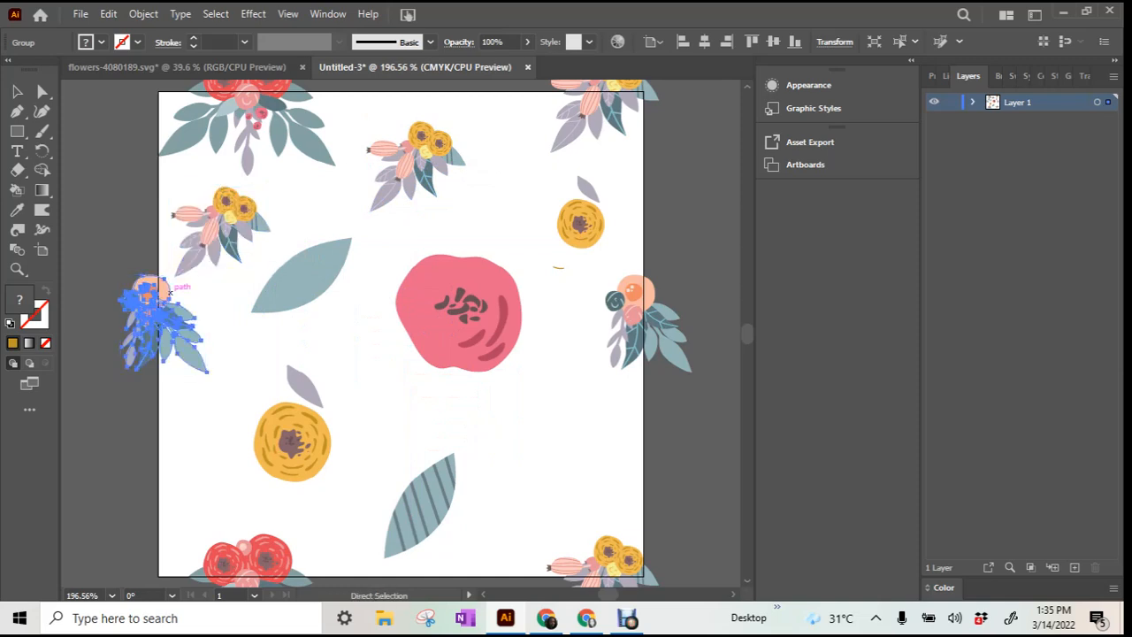
pyautogui.press('v')
pyautogui.hotkey('ctrl', 'v')
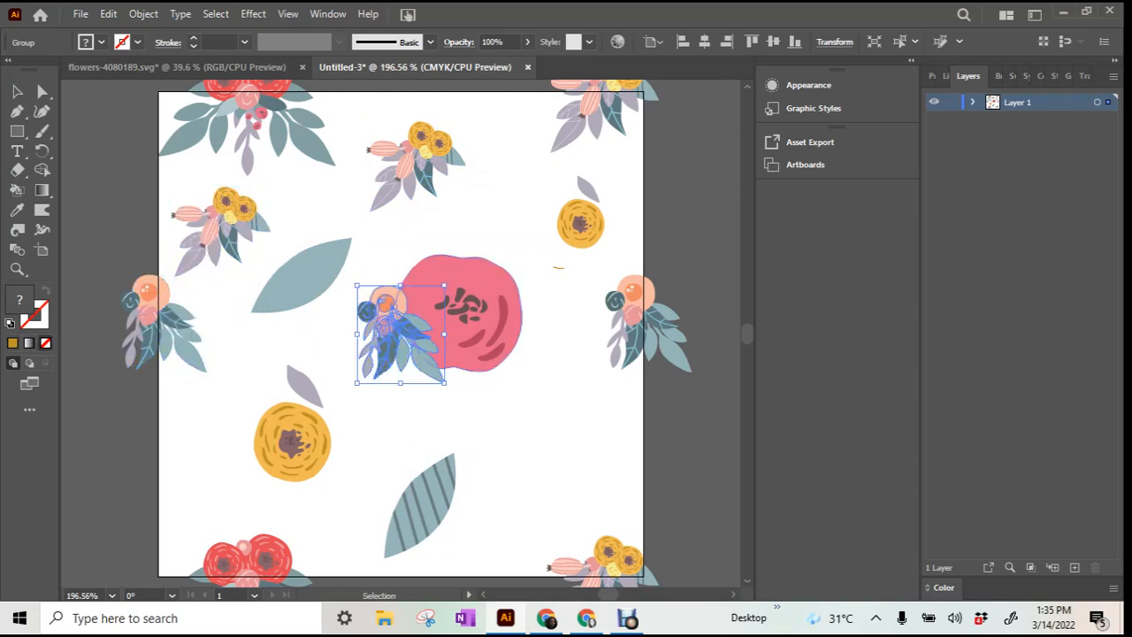
pyautogui.moveTo(400, 329); pyautogui.dragTo(548, 425)
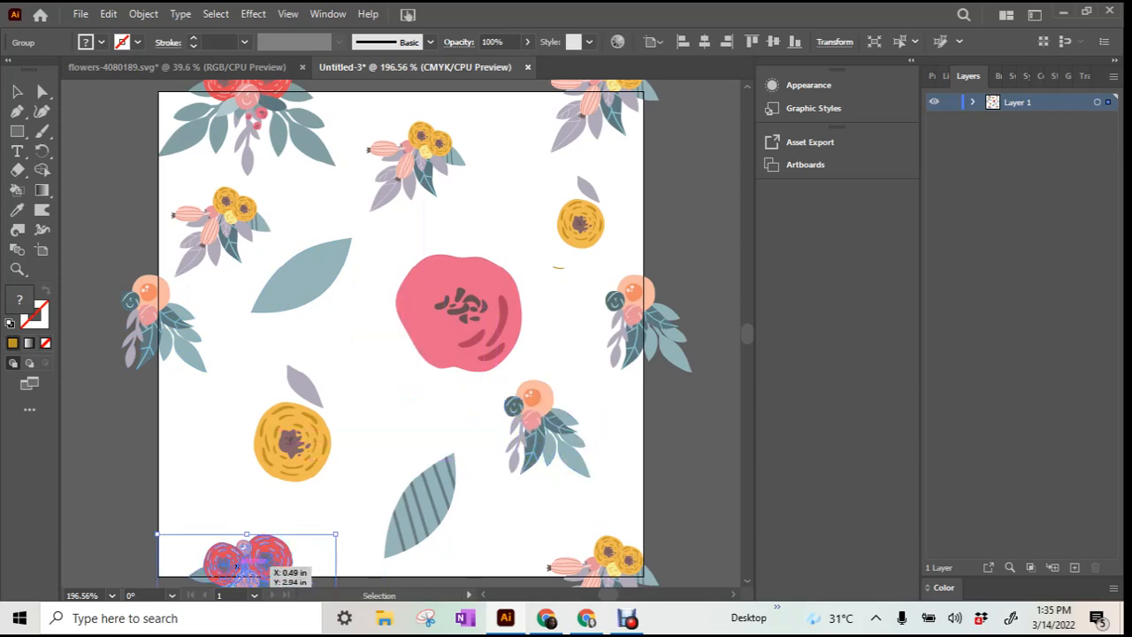
# Step: Place a half-size copy of the bottom-edge red-flower bouquet near the artboard's upper edge, and lower the neighbouring yellow-flower bouquet slightly
pyautogui.moveTo(238, 562); pyautogui.dragTo(391, 297)
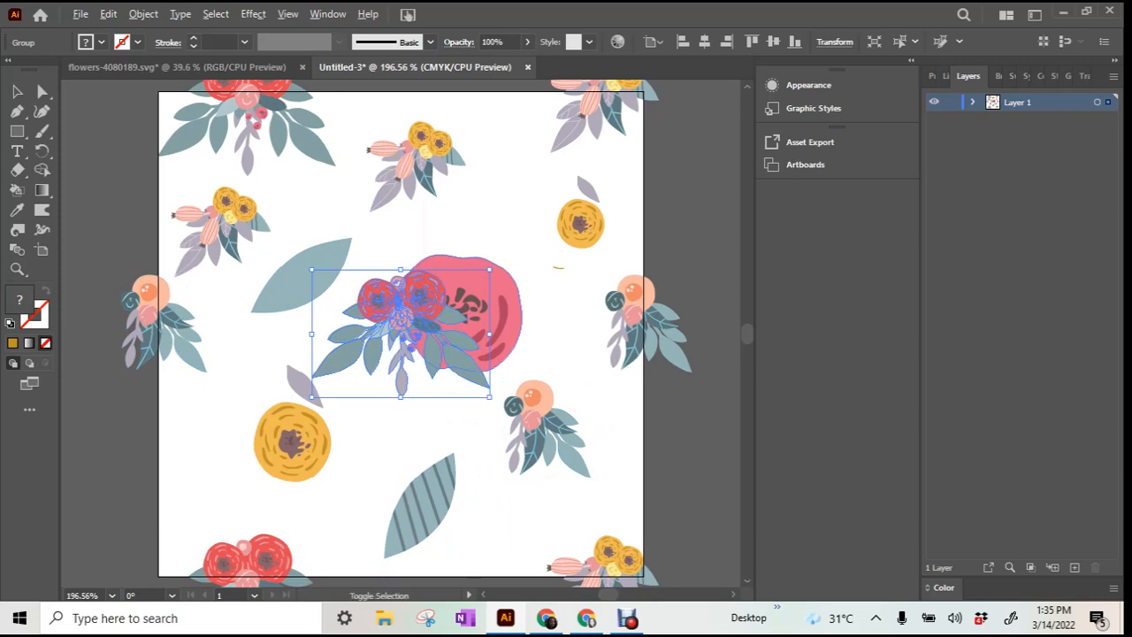
pyautogui.moveTo(489, 268); pyautogui.dragTo(443, 303)
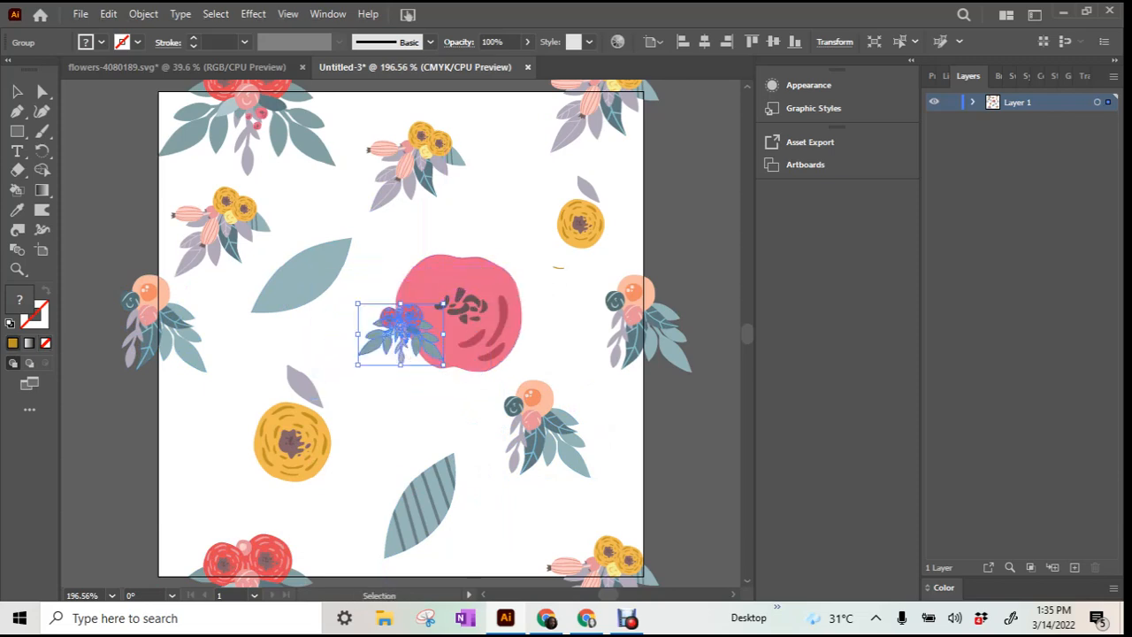
pyautogui.moveTo(399, 339); pyautogui.dragTo(501, 121)
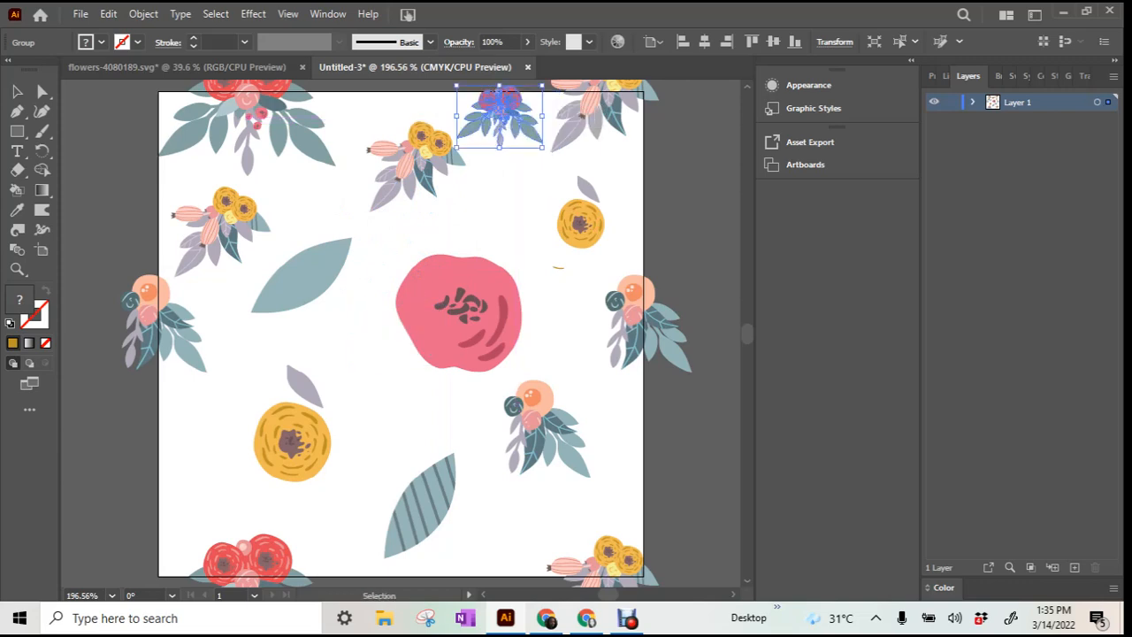
pyautogui.moveTo(425, 152); pyautogui.dragTo(428, 188)
# Step: Duplicate the small red-flower bouquet, keeping one near the artboard's upper edge and placing the other in its lower-left area
pyautogui.click(502, 124)
pyautogui.hotkey('ctrl', 'c')
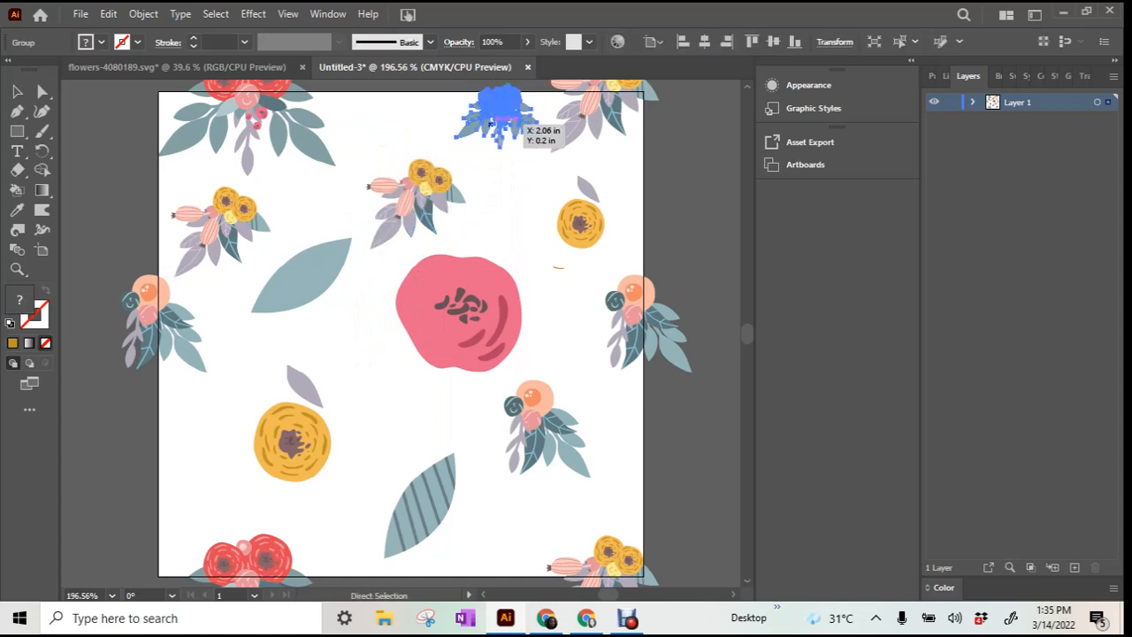
pyautogui.hotkey('ctrl', 'v')
pyautogui.moveTo(402, 323); pyautogui.dragTo(505, 133)
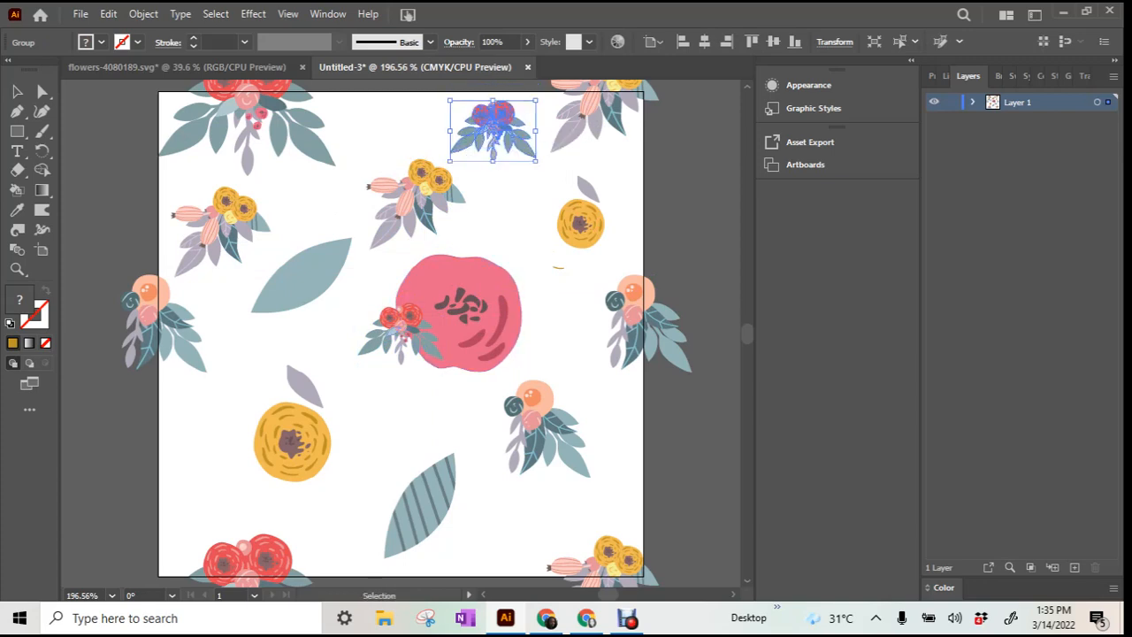
pyautogui.moveTo(393, 332); pyautogui.dragTo(212, 485)
# Step: Duplicate the large yellow flower with its purple leaf, shrink the copy strongly and place it between the striped leaf and the bottom-right bouquet
pyautogui.moveTo(270, 343); pyautogui.dragTo(319, 479)
pyautogui.press('a')
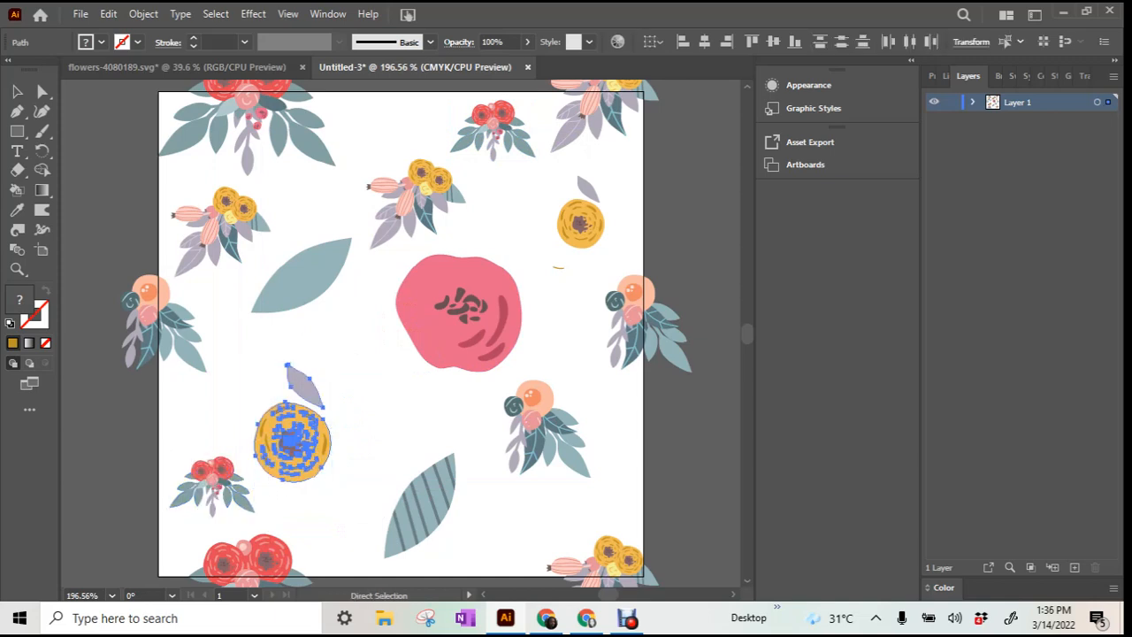
pyautogui.hotkey('ctrl', 'c')
pyautogui.hotkey('ctrl', 'v')
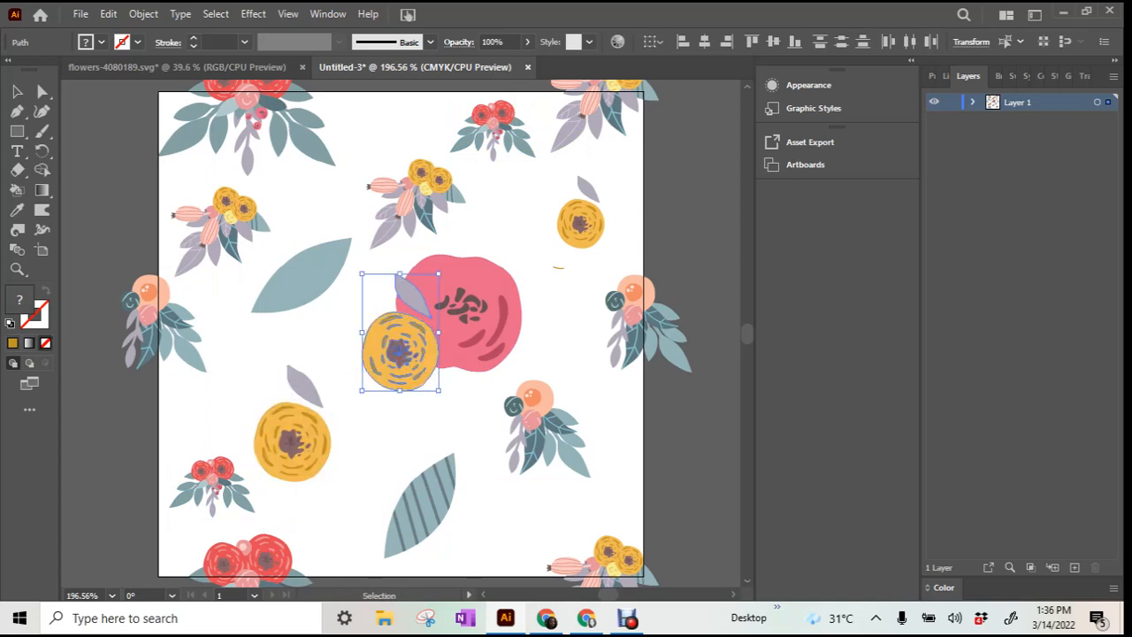
pyautogui.moveTo(362, 274); pyautogui.dragTo(481, 544)
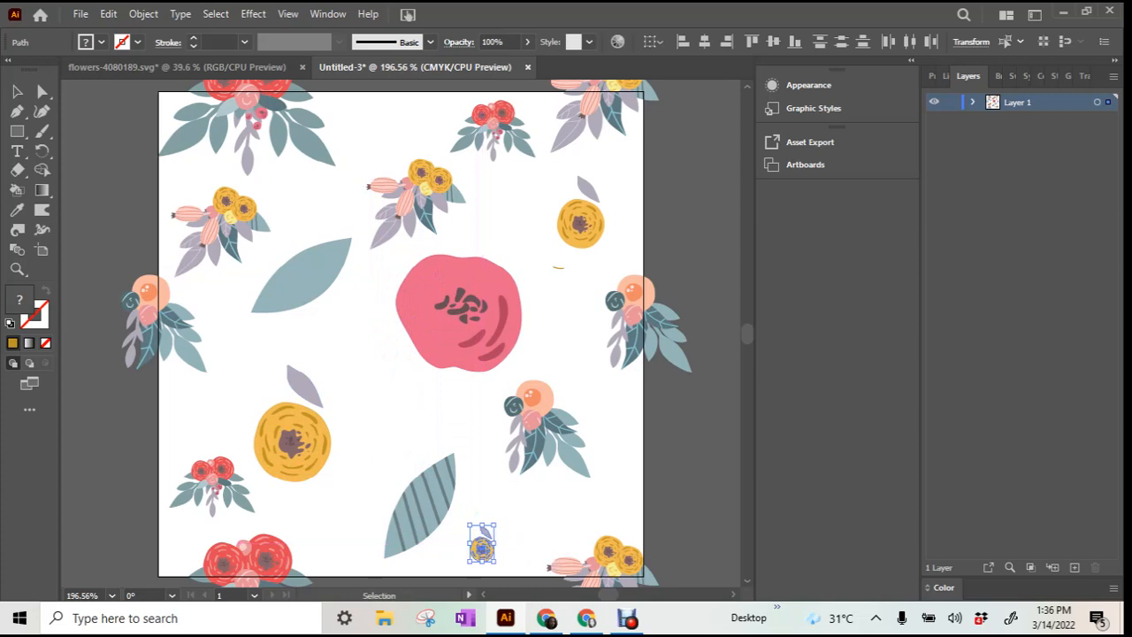
# Step: Duplicate the large dark-pink flower, scale the copy down to a small bloom and place it between the large yellow flower and striped leaf
pyautogui.click(462, 293)
pyautogui.moveTo(399, 259); pyautogui.dragTo(521, 373)
pyautogui.moveTo(460, 313); pyautogui.dragTo(401, 333)
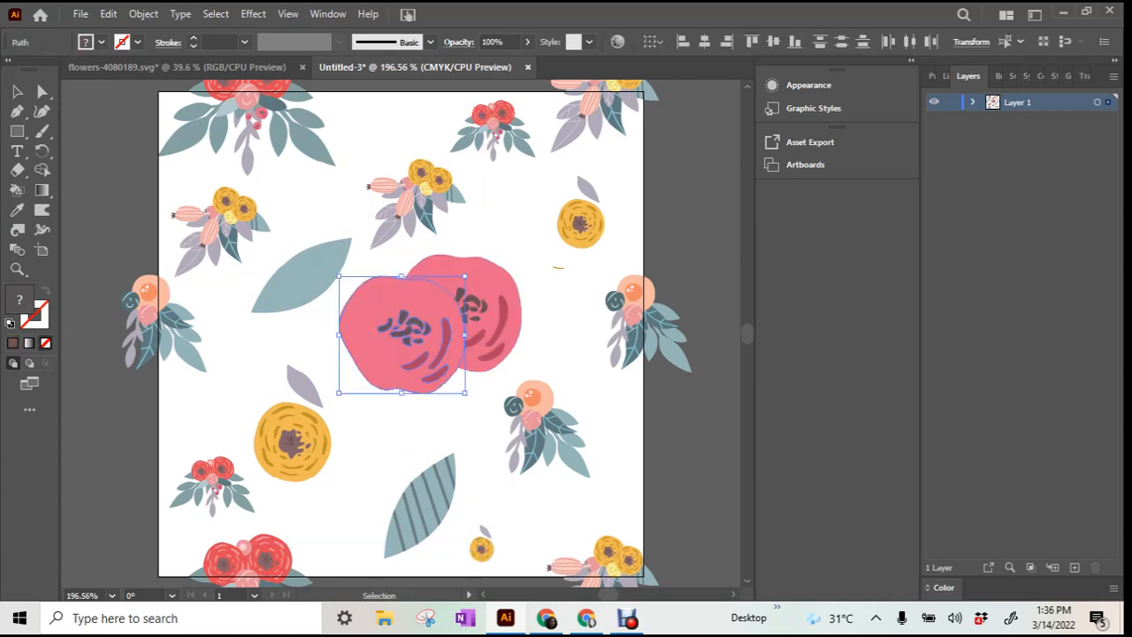
pyautogui.press('shift')
pyautogui.moveTo(466, 276); pyautogui.dragTo(356, 424)
# Step: Paste two more copies of the small dark-pink flower, one near the artboard's upper edge and one above the bottom-right bouquet
pyautogui.press('a')
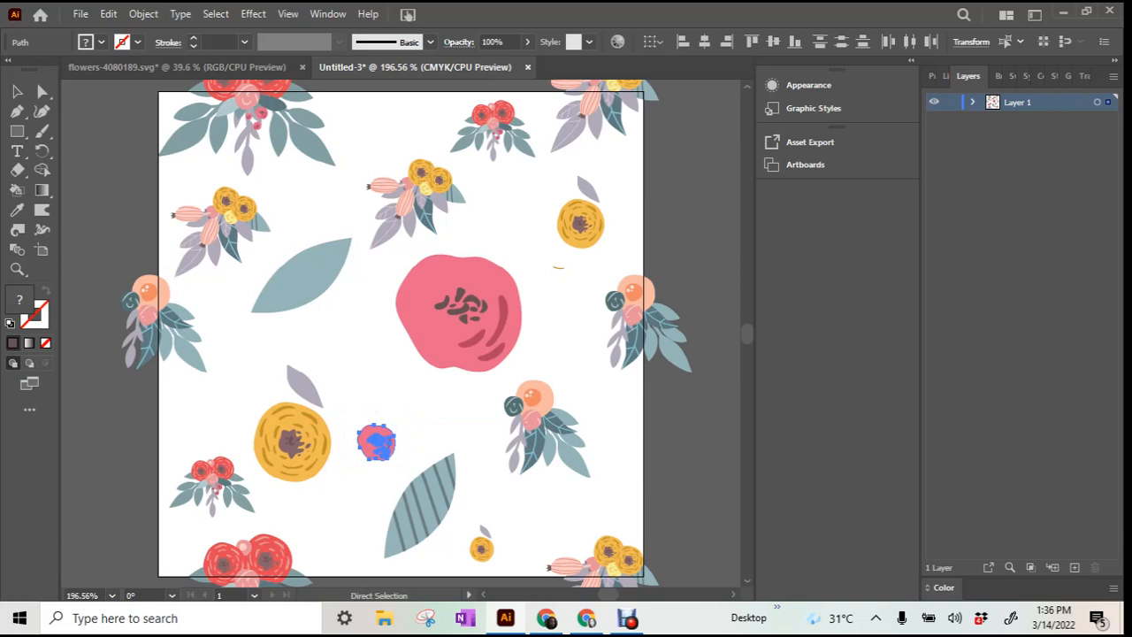
pyautogui.hotkey('ctrl', 'v')
pyautogui.moveTo(402, 350); pyautogui.dragTo(384, 140)
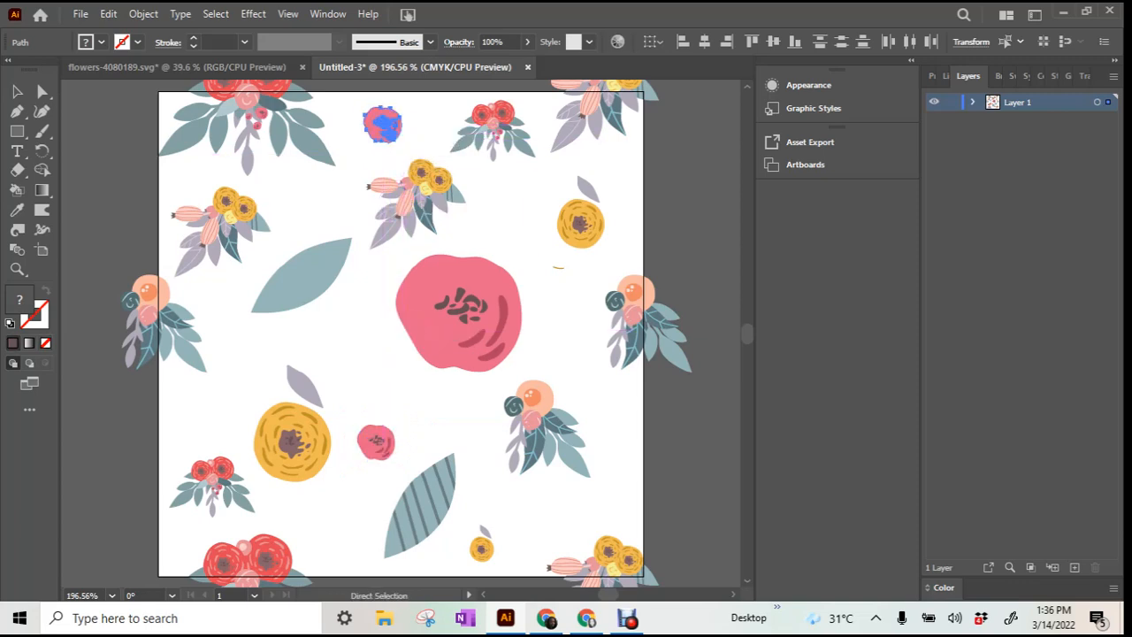
pyautogui.hotkey('ctrl', 'v')
pyautogui.moveTo(403, 335); pyautogui.dragTo(620, 497)
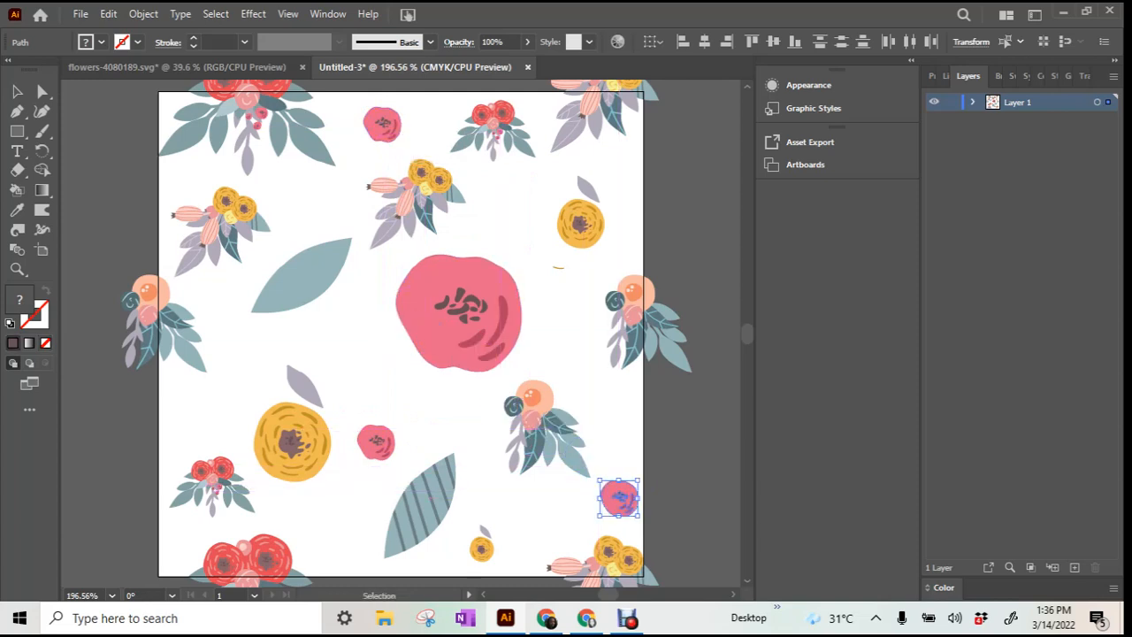
pyautogui.hotkey('ctrl', 'shift', 'a')
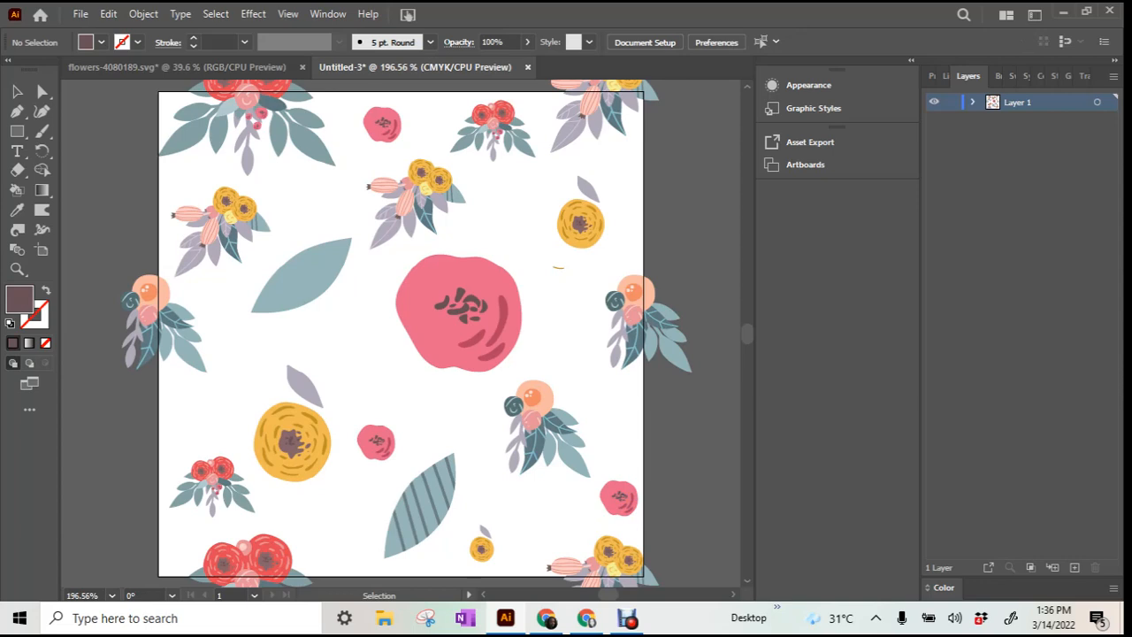
# Step: Draw a dark mauve rectangle without a stroke that covers the whole 3 x 3 in artboard
pyautogui.press('m')
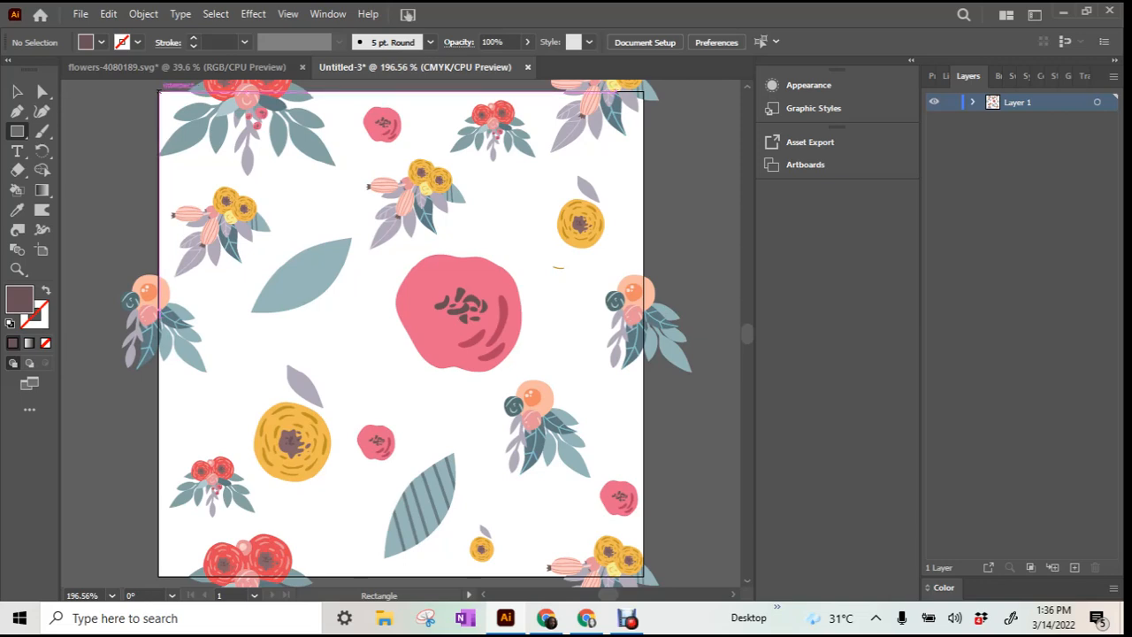
pyautogui.moveTo(160, 91); pyautogui.dragTo(644, 573)
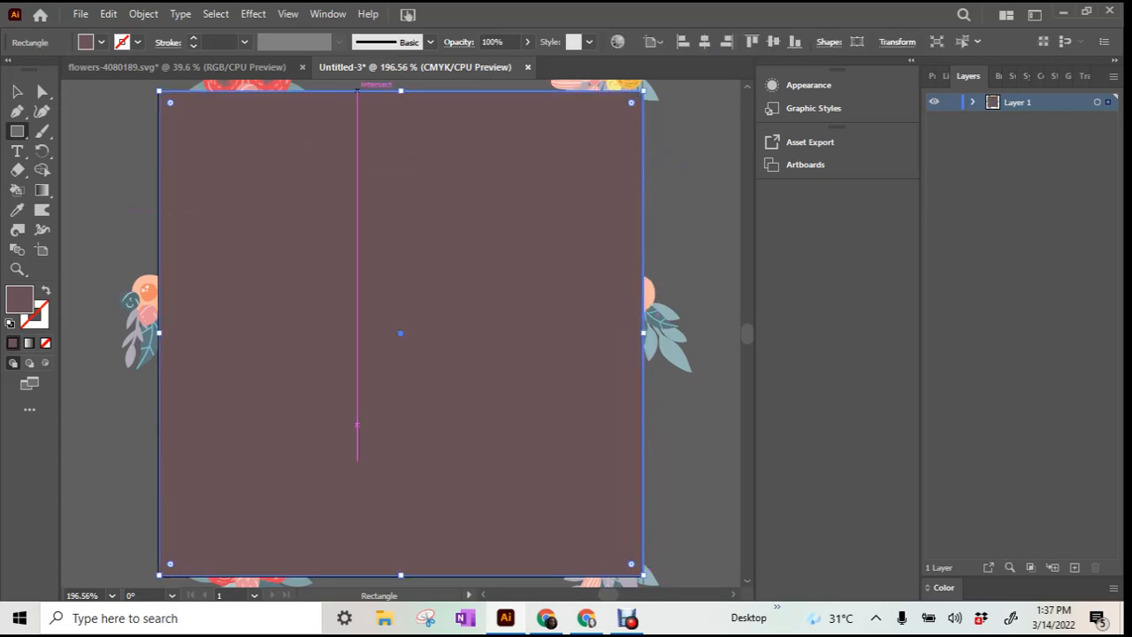
pyautogui.moveTo(383, 198)
pyautogui.mouseDown()
pyautogui.moveTo(54, 83)
pyautogui.moveTo(252, 291)
pyautogui.mouseUp()
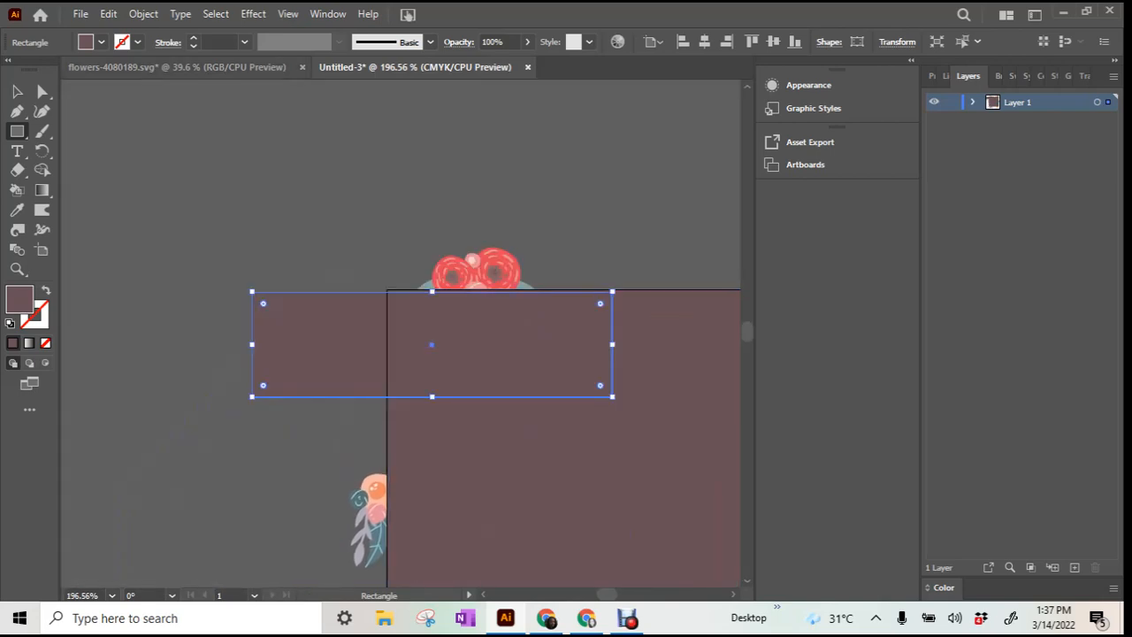
pyautogui.hotkey('ctrl', 'z')
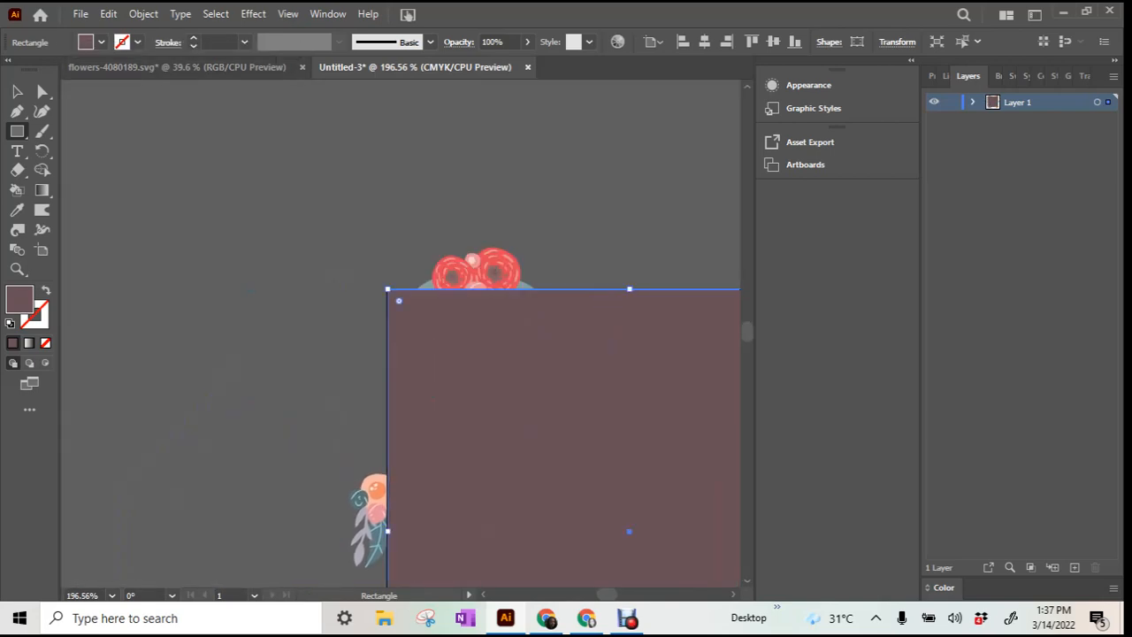
# Step: Select the covering rectangle together with all the floral artwork on and around the artboard
pyautogui.press('v')
pyautogui.click(287, 14)
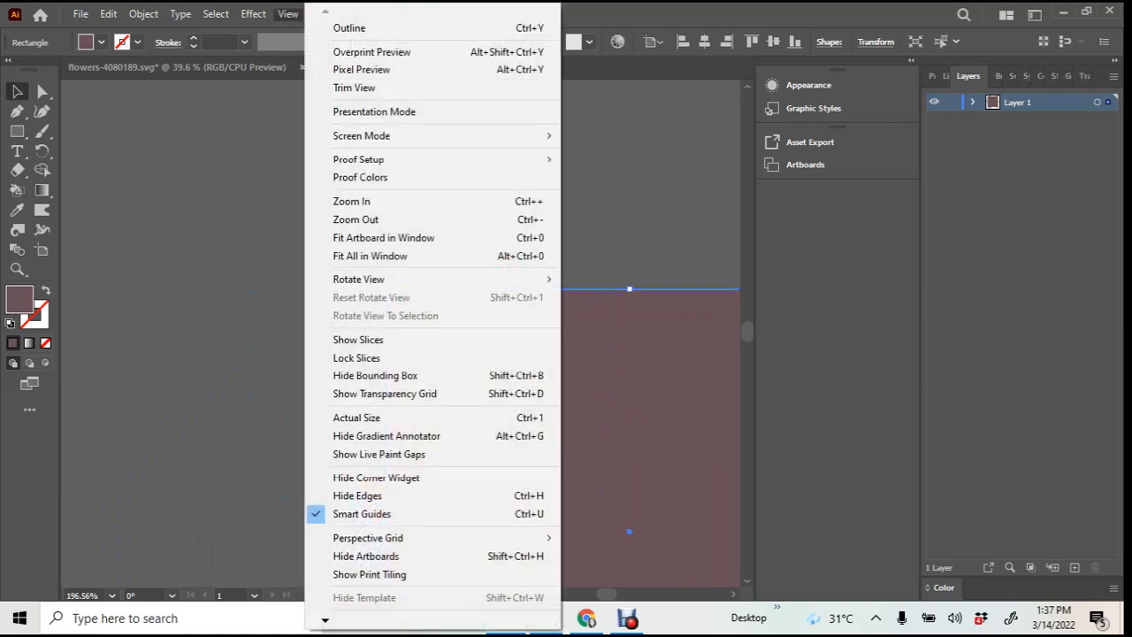
pyautogui.click(383, 237)
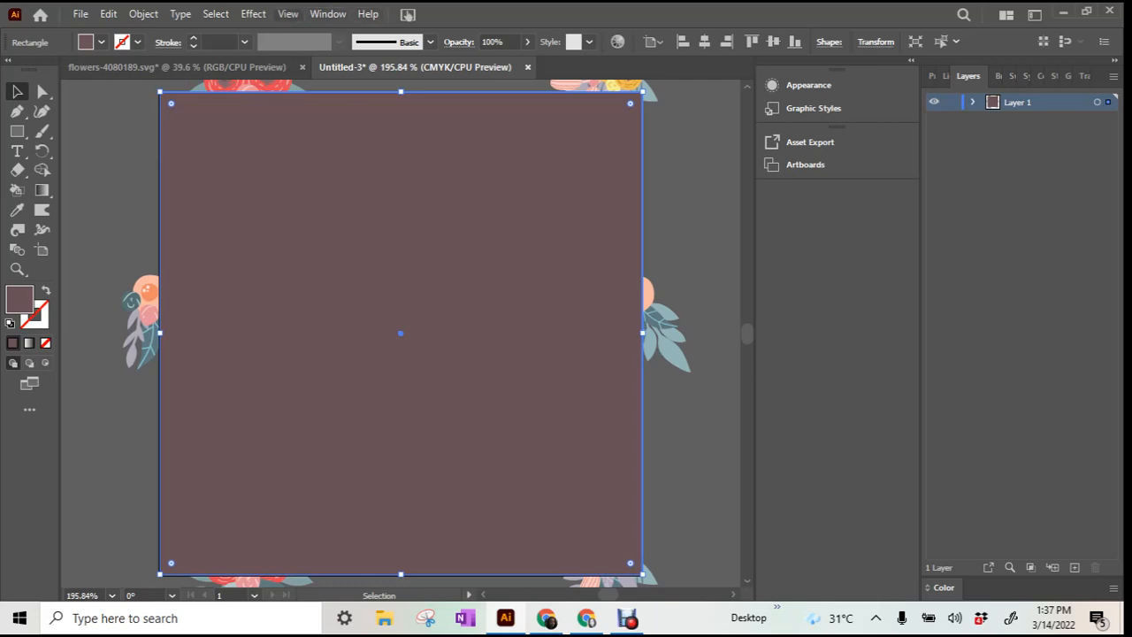
pyautogui.click(287, 14)
pyautogui.click(370, 255)
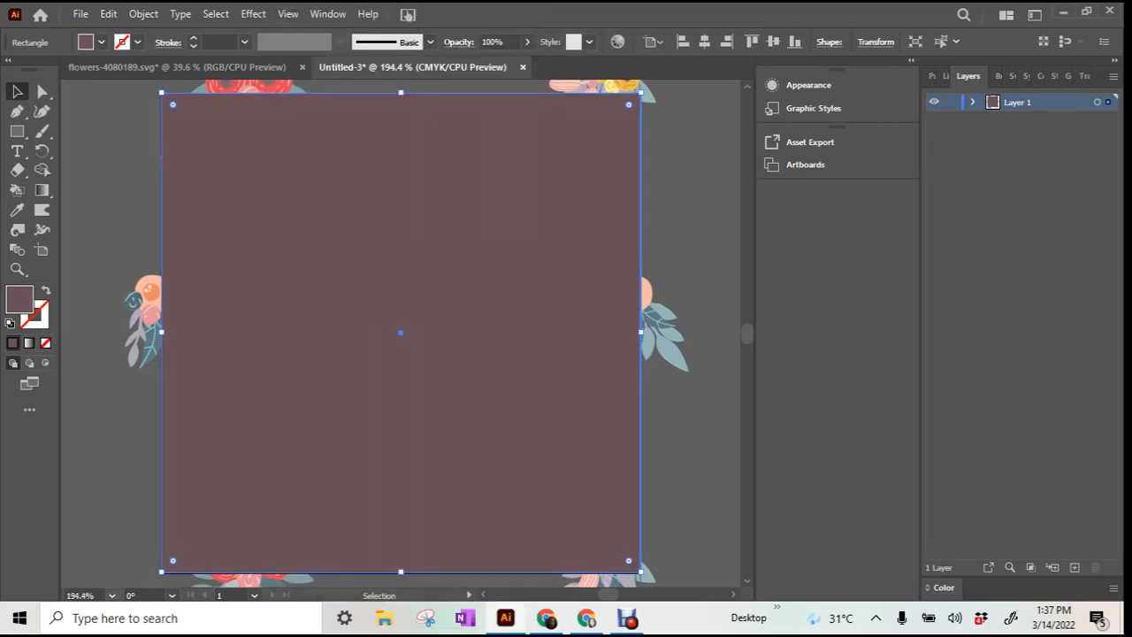
pyautogui.click(112, 595)
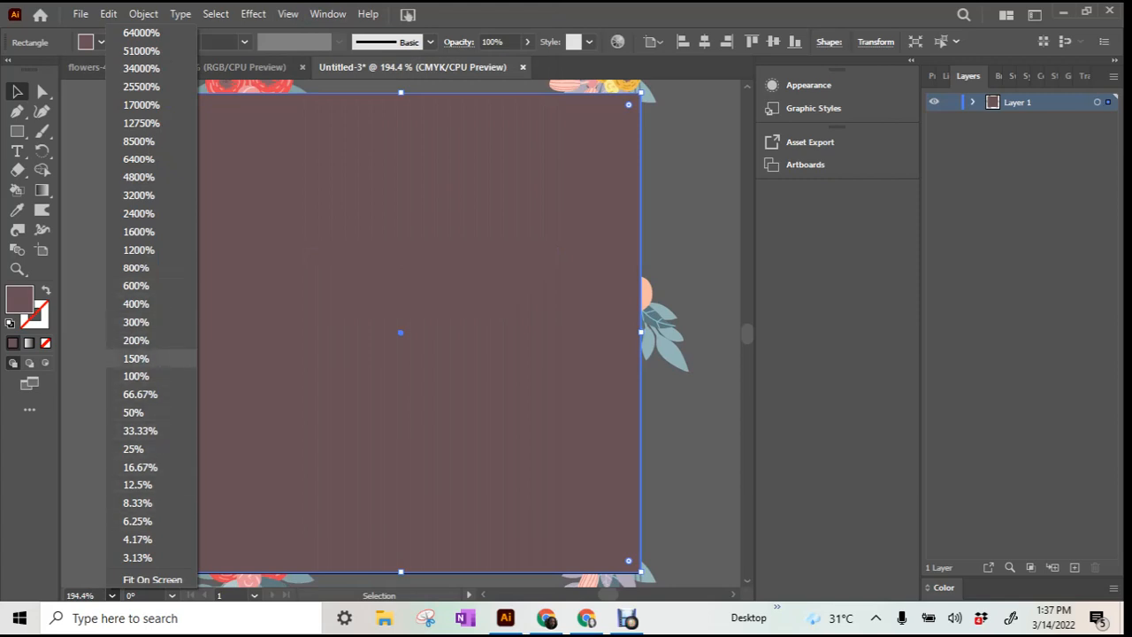
pyautogui.click(137, 359)
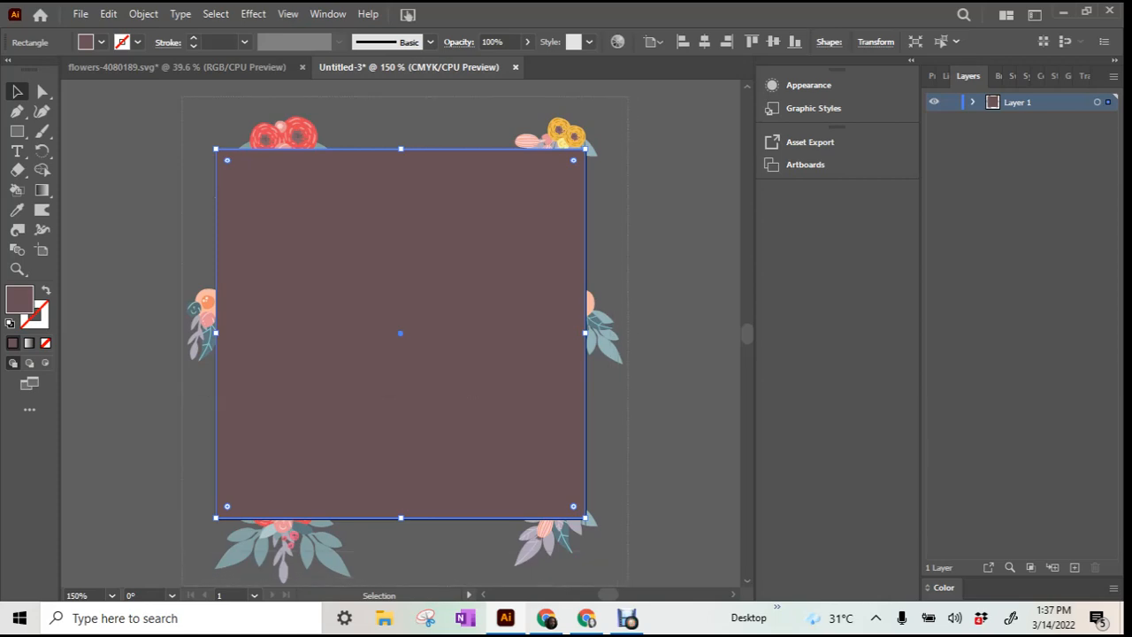
pyautogui.scroll(-2, 400, 333)
pyautogui.hotkey('ctrl', 'a')
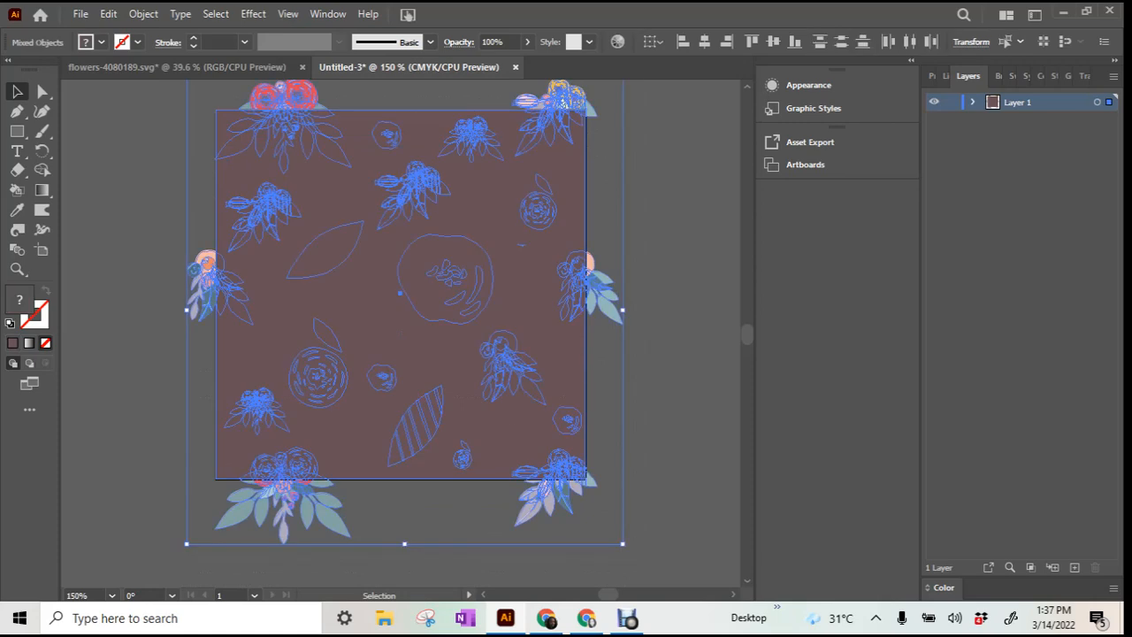
# Step: Crop the selected floral artwork to the covering rectangle with the Pathfinder Crop operation, then deselect it
pyautogui.click(931, 76)
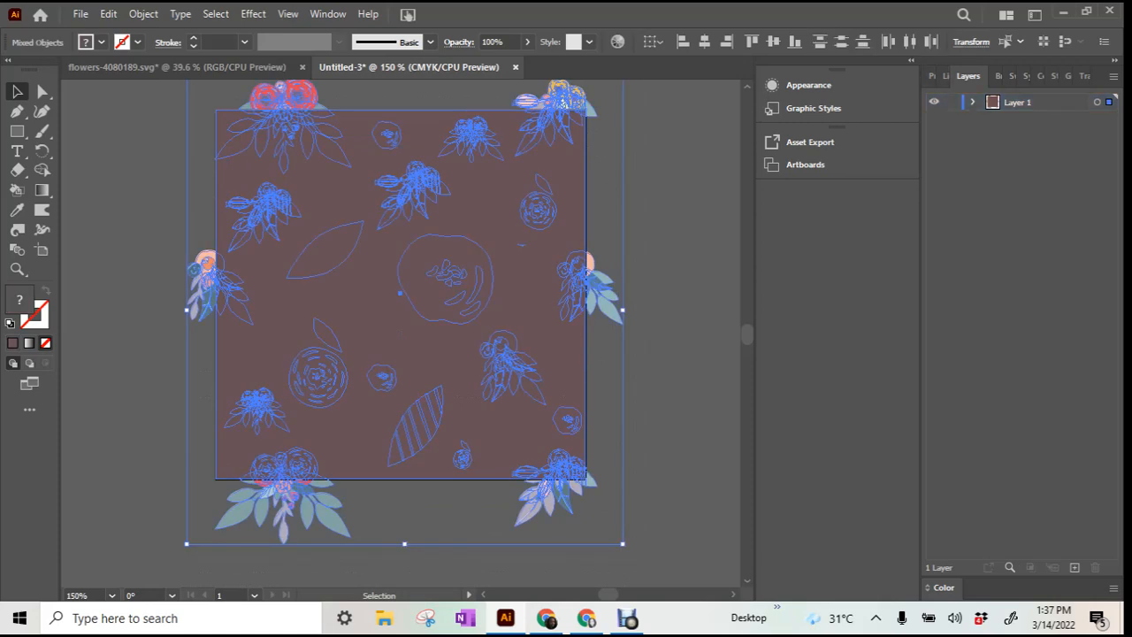
pyautogui.click(930, 76)
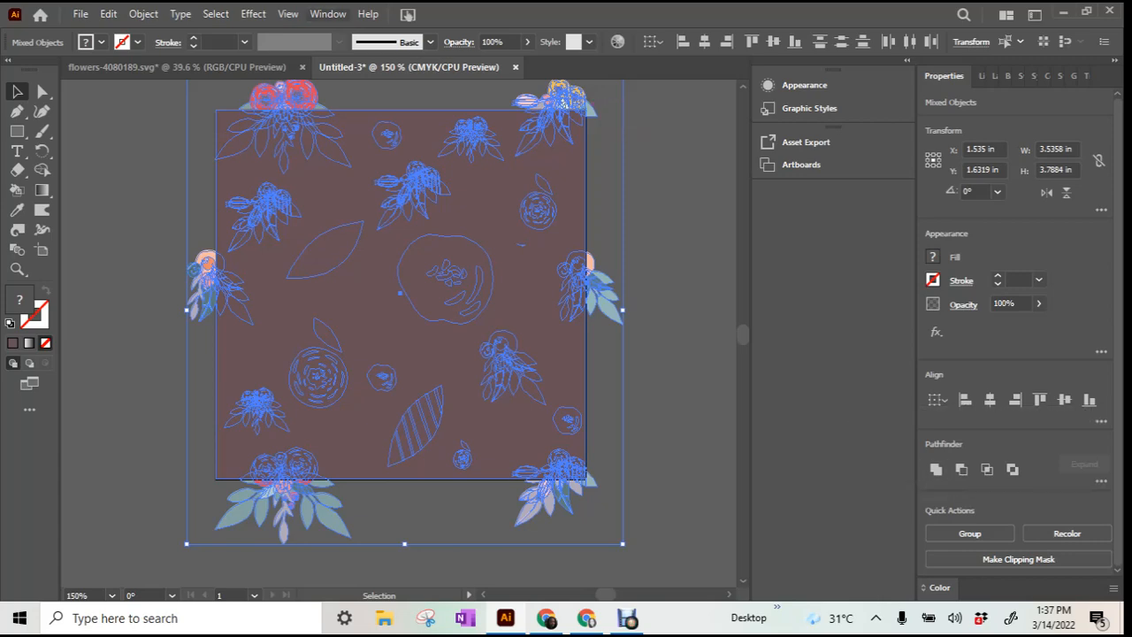
pyautogui.click(327, 14)
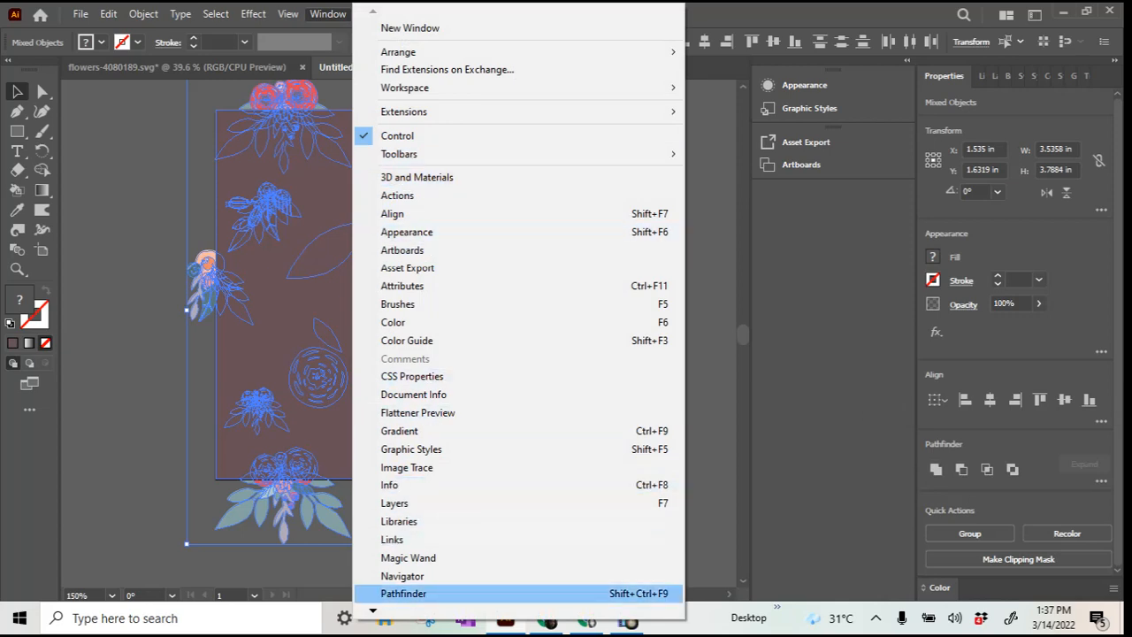
pyautogui.click(416, 593)
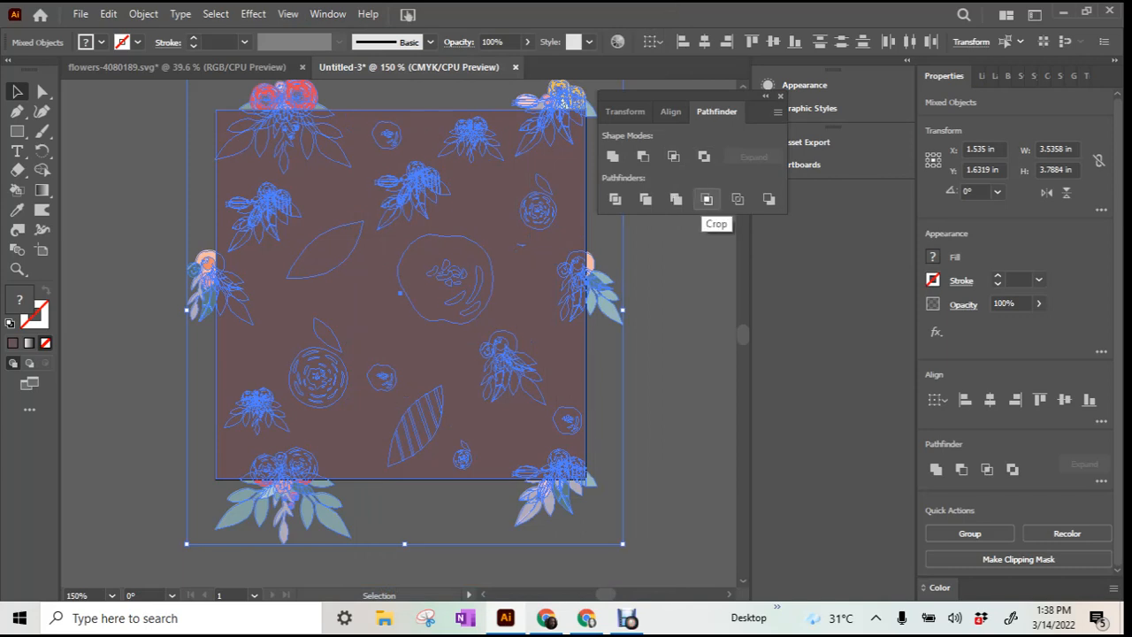
pyautogui.click(706, 199)
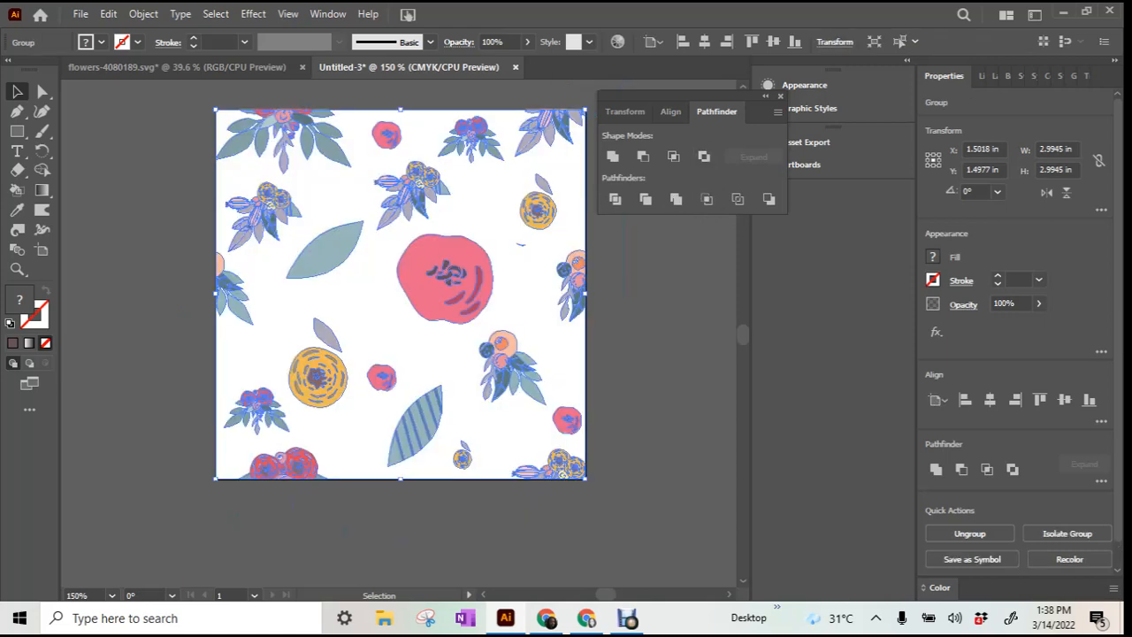
pyautogui.click(779, 96)
pyautogui.click(141, 159)
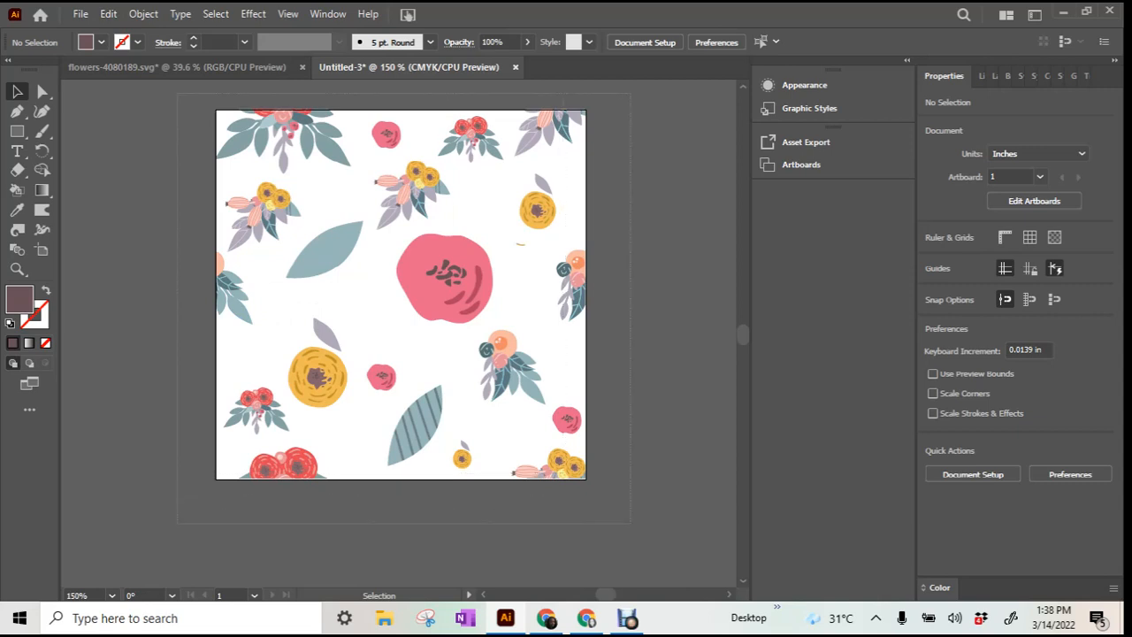
# Step: Select and copy the whole cropped floral tile
pyautogui.hotkey('ctrl', 'a')
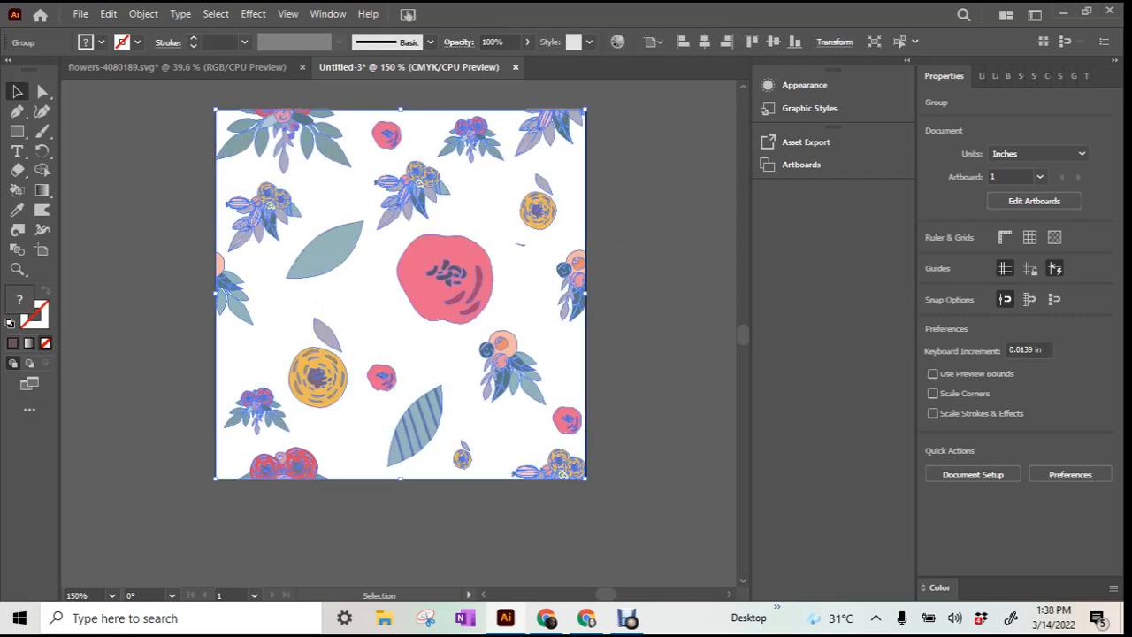
pyautogui.press('a')
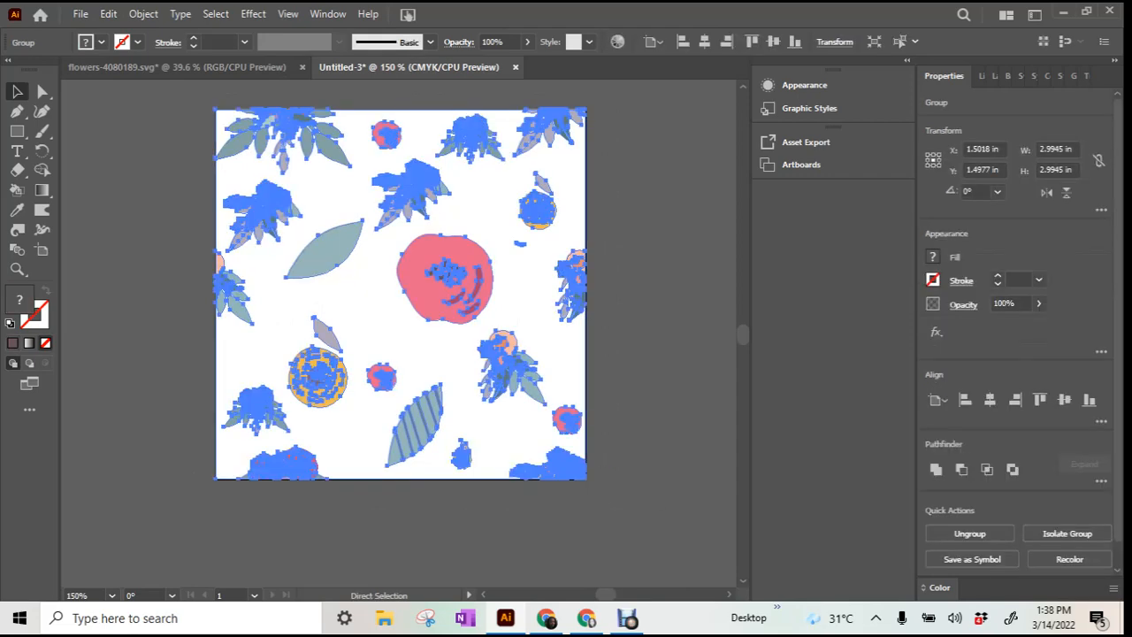
pyautogui.press('v')
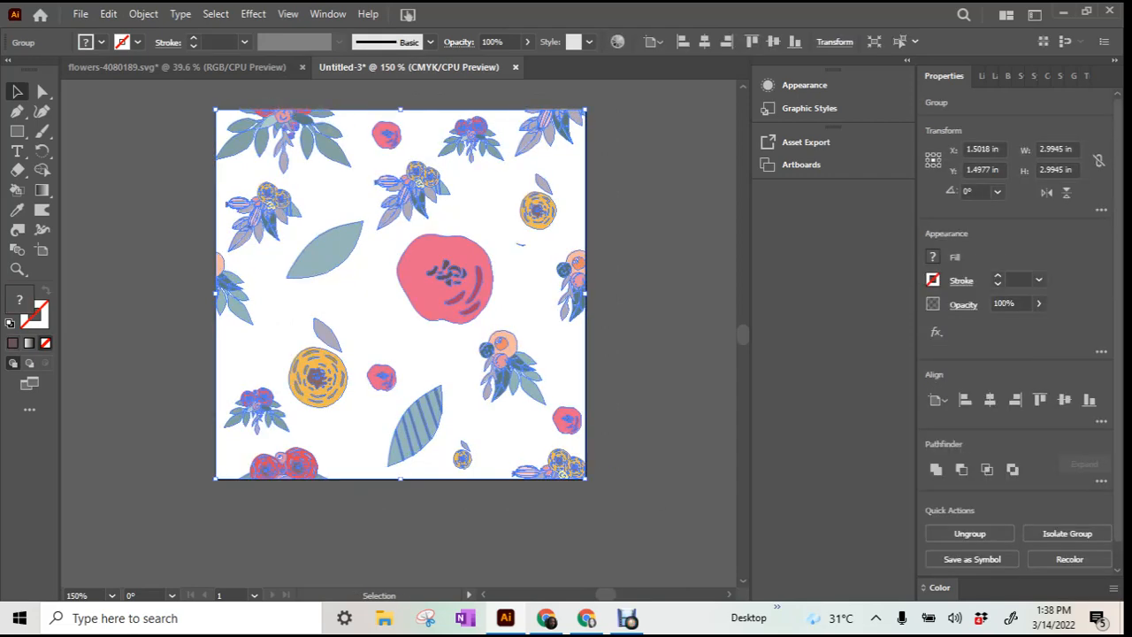
# Step: Create a new document 6 in wide and 9 in high
pyautogui.click(79, 15)
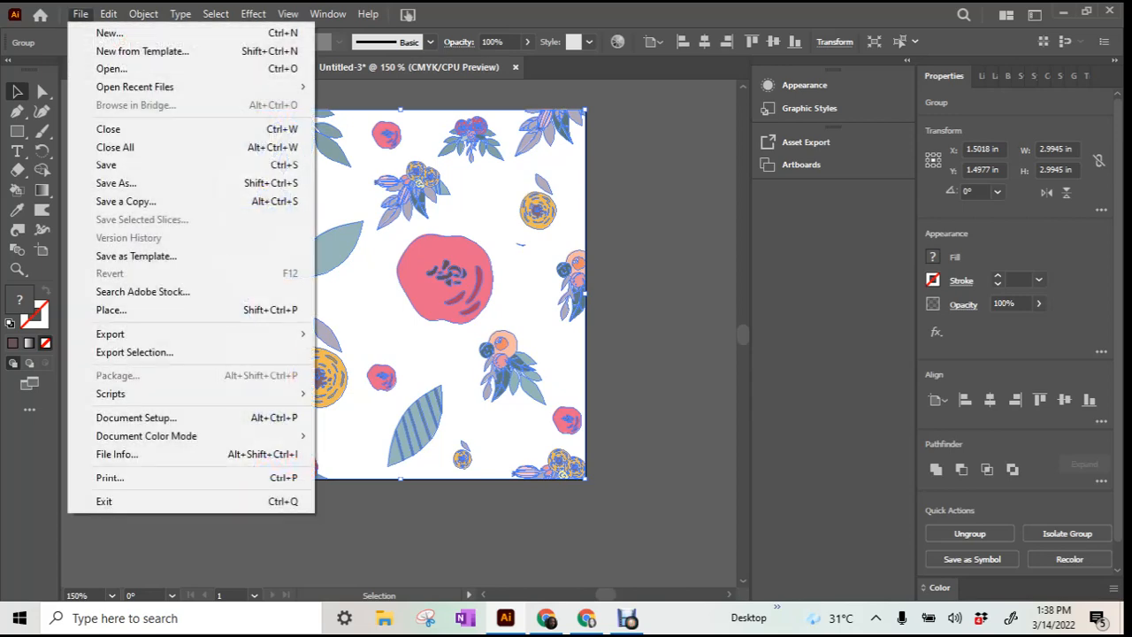
pyautogui.click(108, 34)
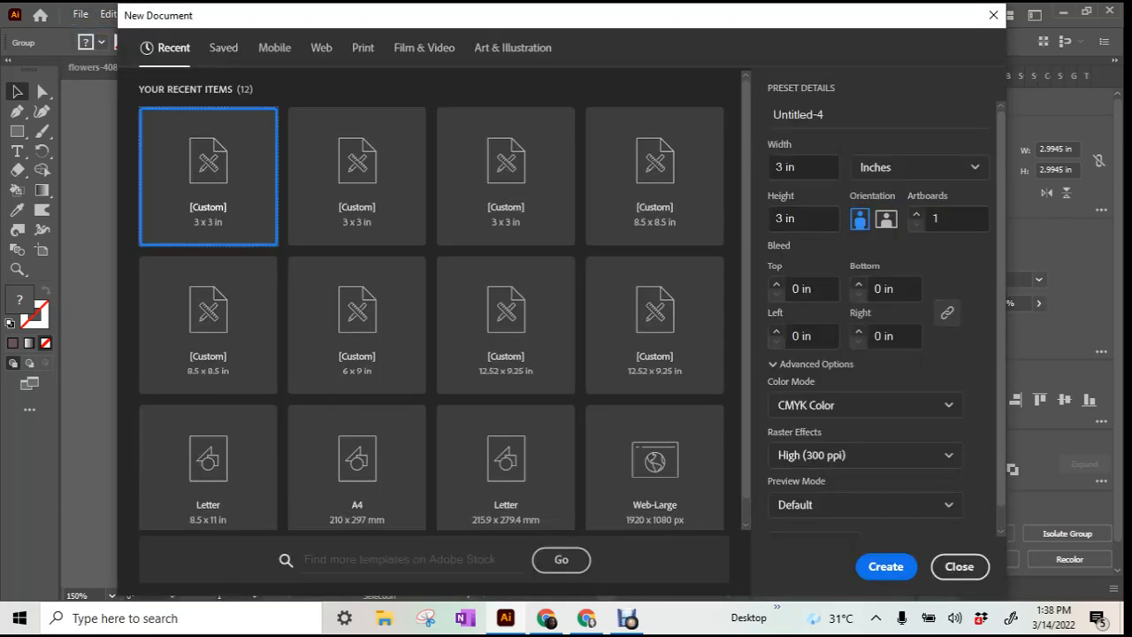
pyautogui.moveTo(799, 167); pyautogui.dragTo(769, 167)
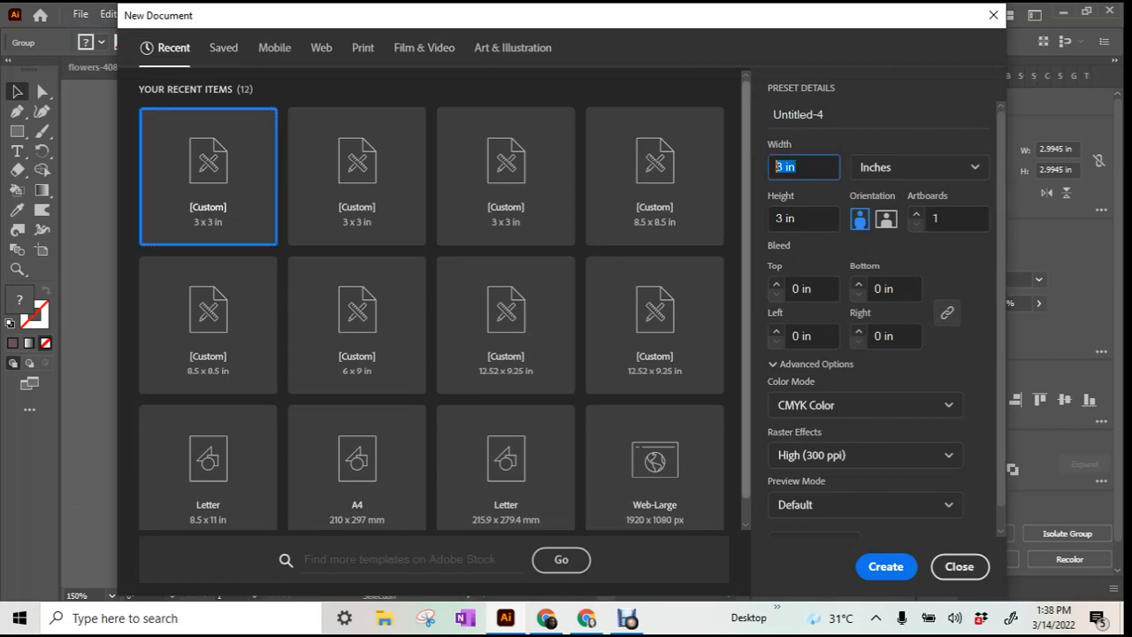
pyautogui.write('6')
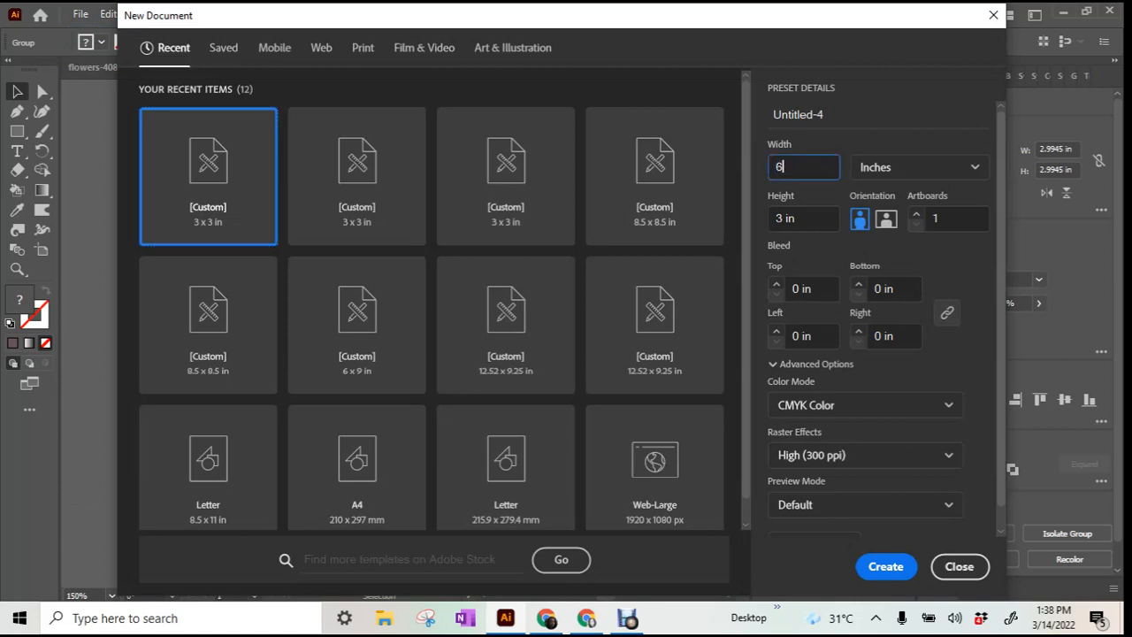
pyautogui.press('Tab')
pyautogui.write('9')
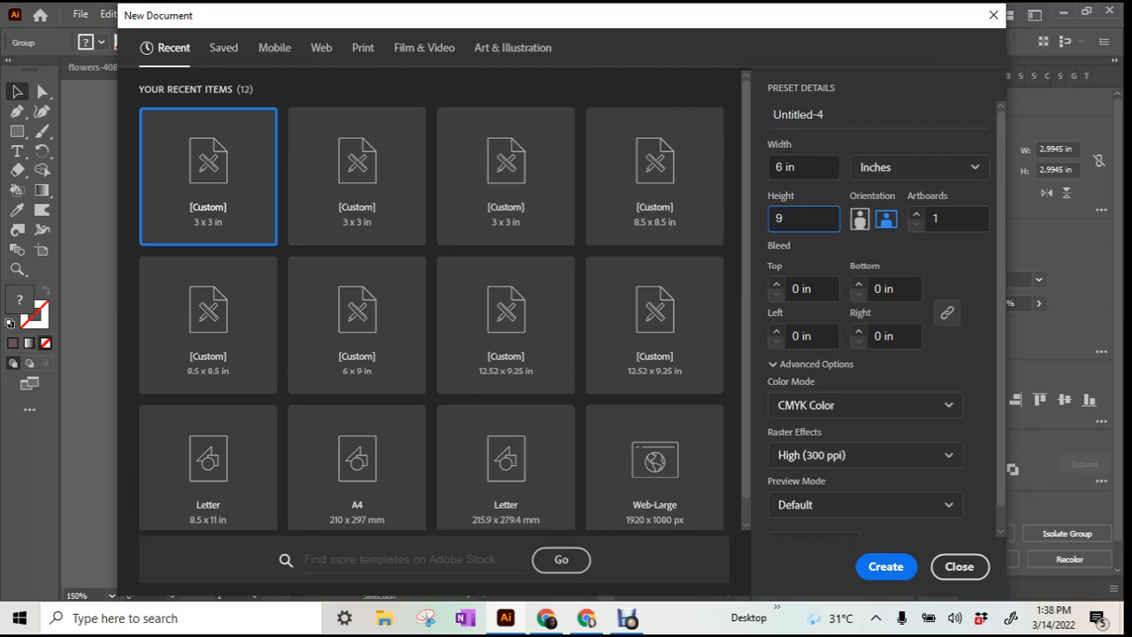
pyautogui.click(885, 567)
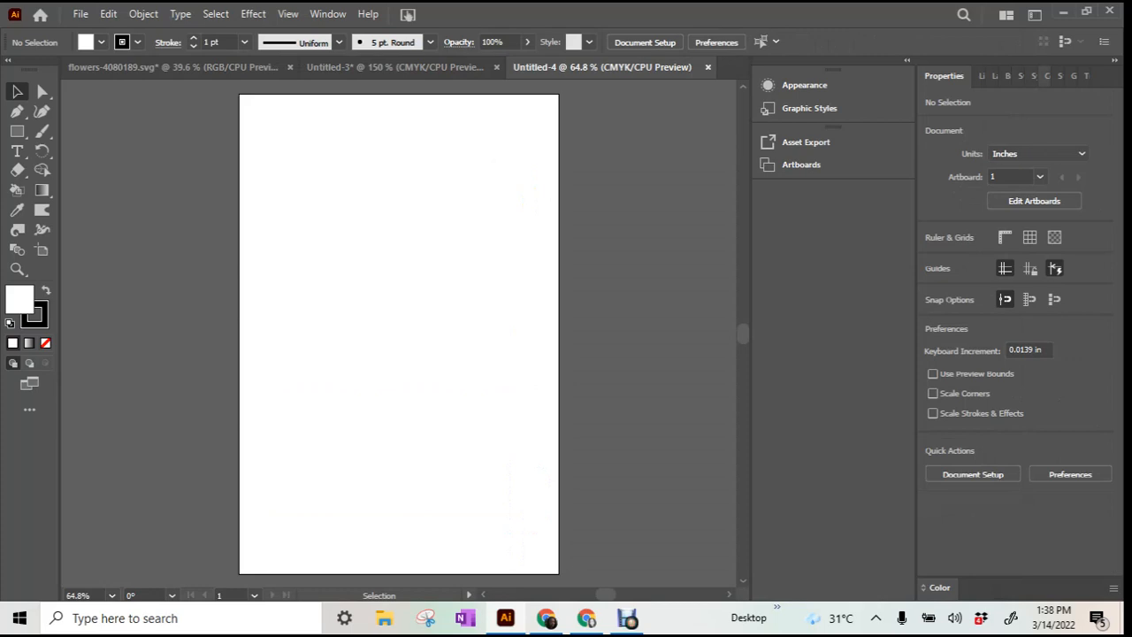
# Step: Show the Color controls and dock them with the Gradient and Color Guide group
pyautogui.click(1047, 75)
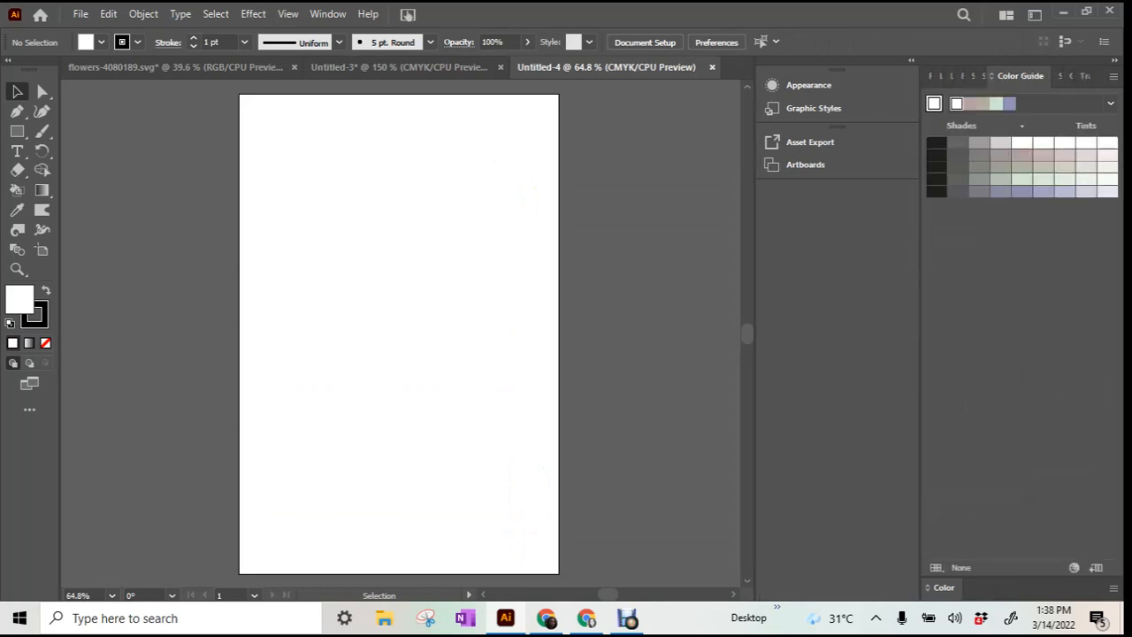
pyautogui.click(1069, 76)
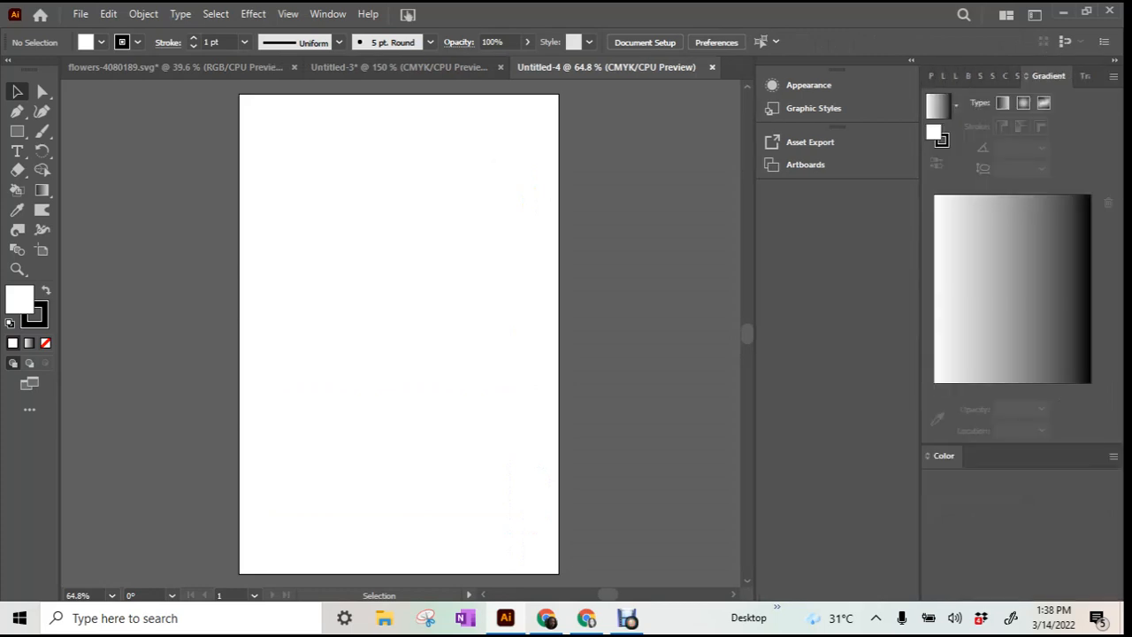
pyautogui.click(328, 15)
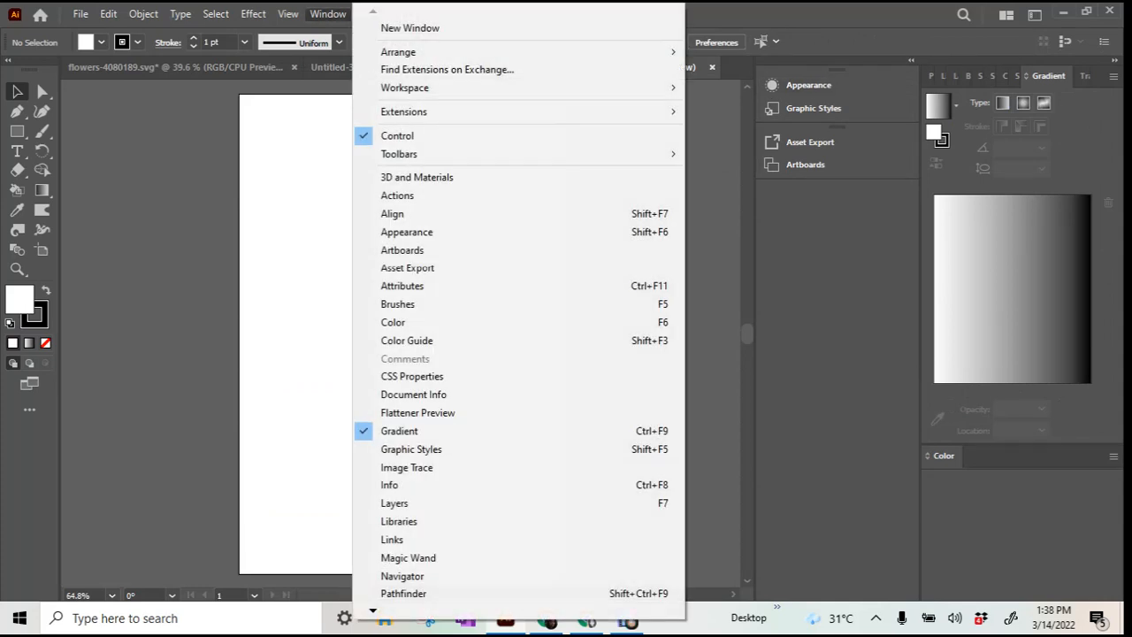
pyautogui.click(398, 322)
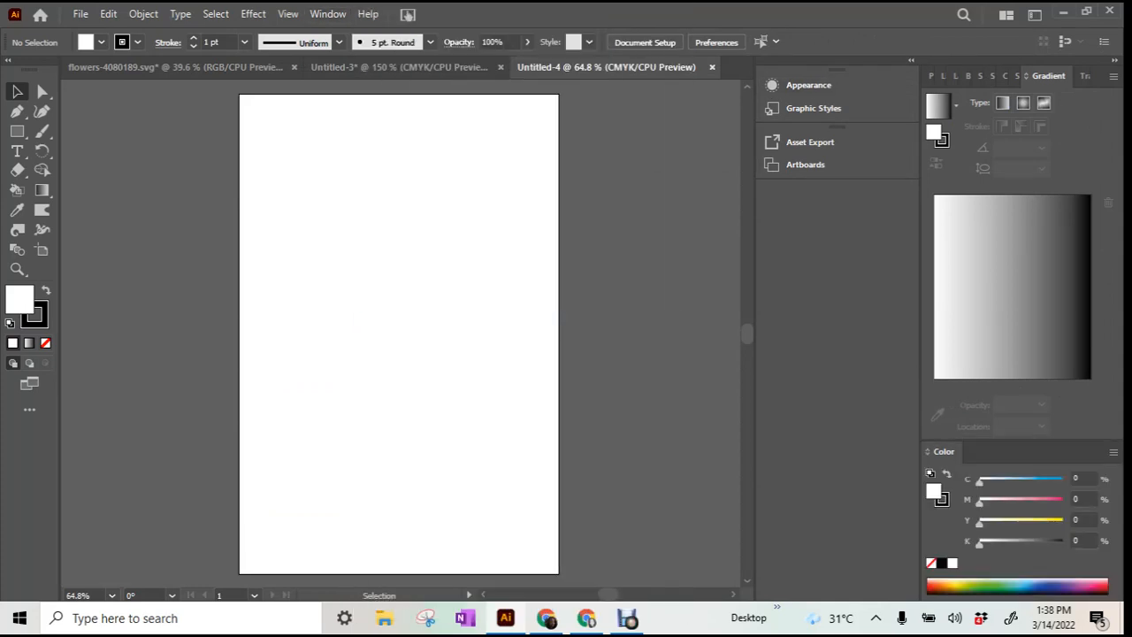
pyautogui.moveTo(943, 451); pyautogui.dragTo(922, 75)
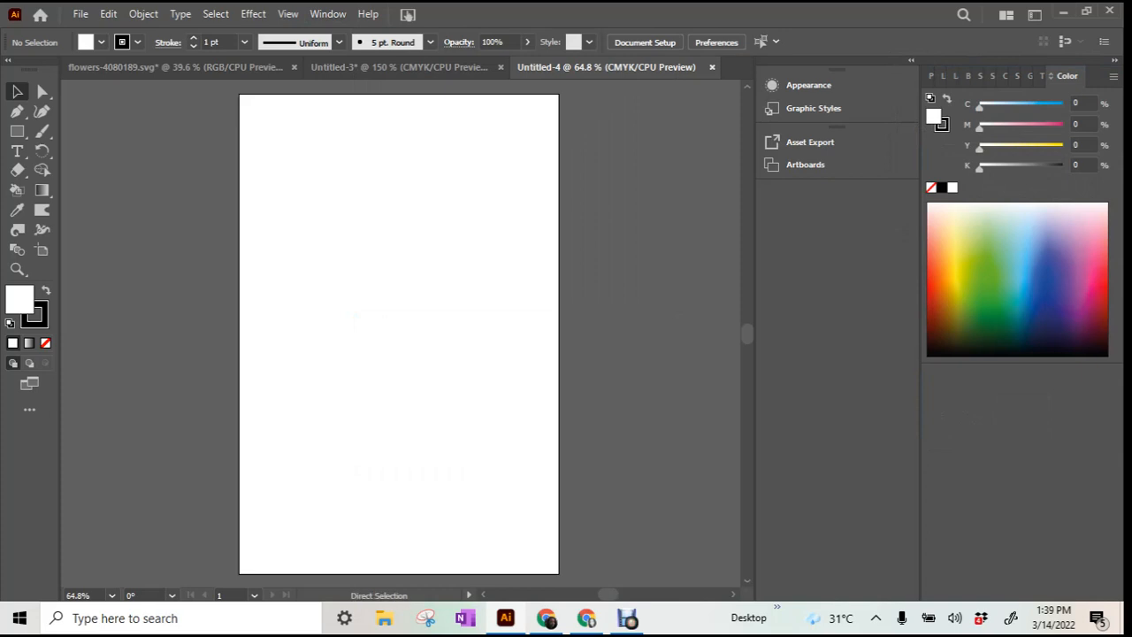
# Step: Paste the floral tile onto the 6 x 9 in artboard and add it to the Swatches as a pattern swatch
pyautogui.hotkey('ctrl', 'v')
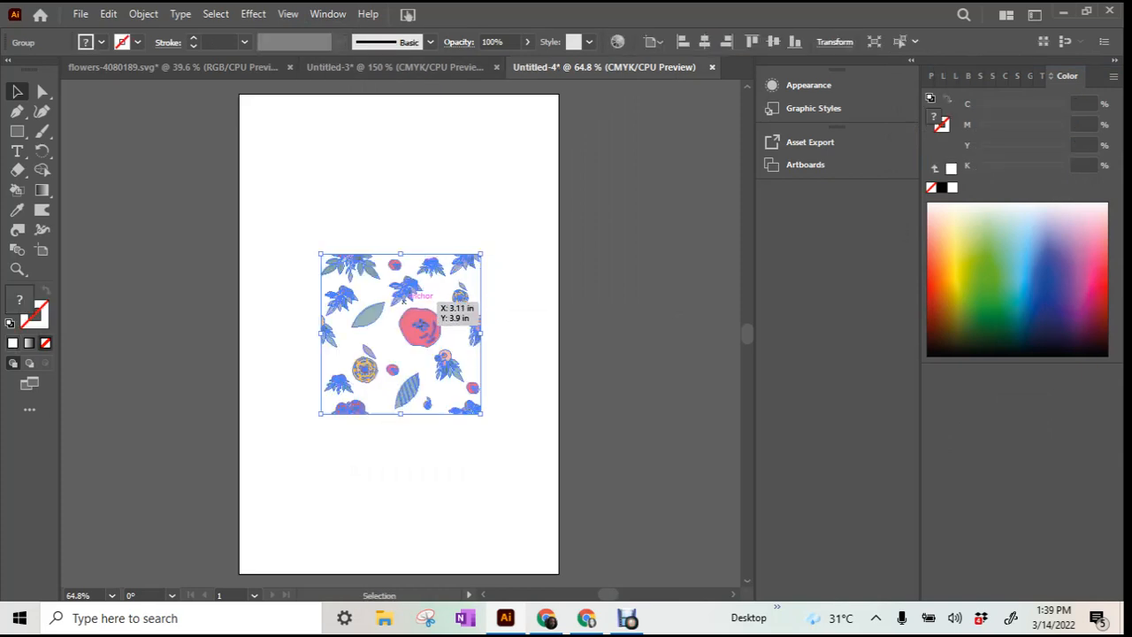
pyautogui.moveTo(403, 301)
pyautogui.mouseDown()
pyautogui.moveTo(416, 296)
pyautogui.moveTo(368, 357)
pyautogui.moveTo(639, 363)
pyautogui.moveTo(382, 376)
pyautogui.moveTo(412, 282)
pyautogui.mouseUp()
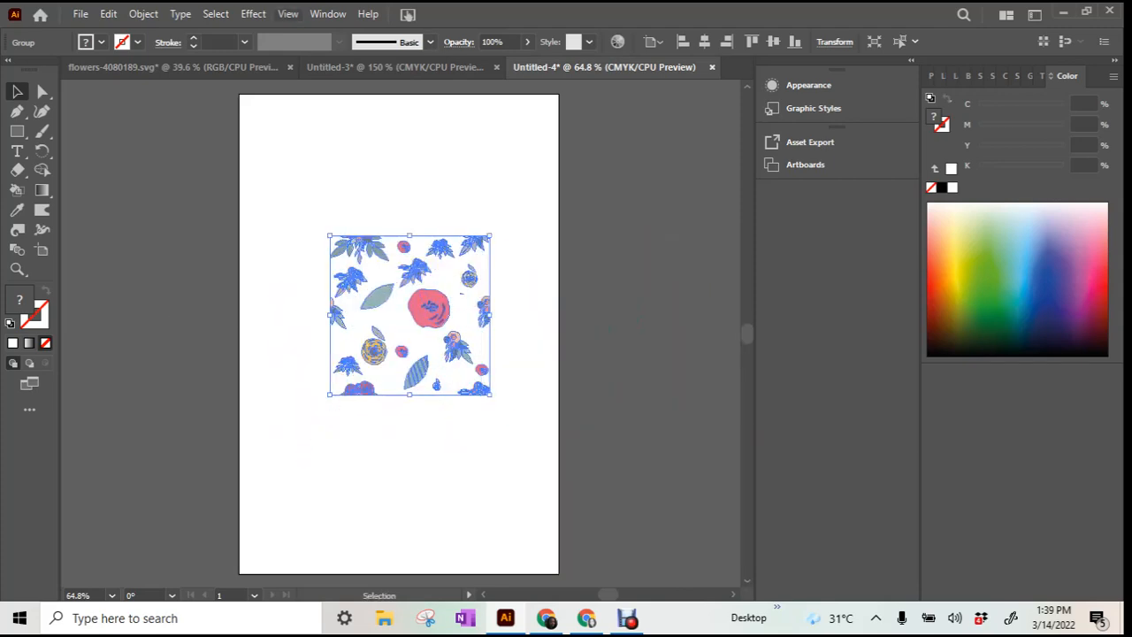
pyautogui.click(327, 14)
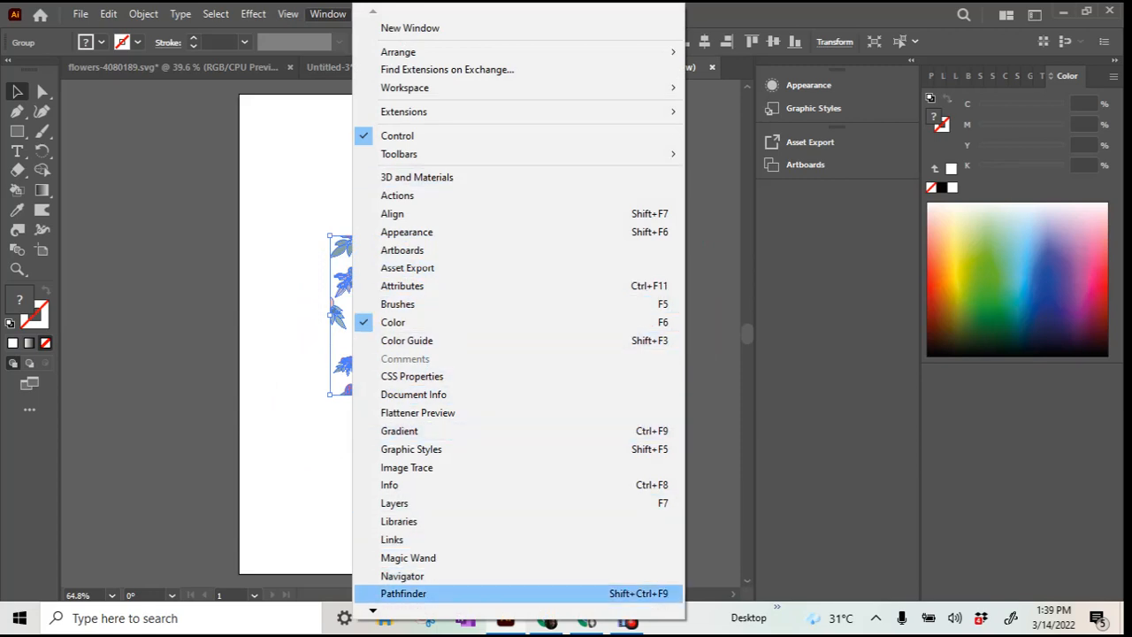
pyautogui.moveTo(372, 610)
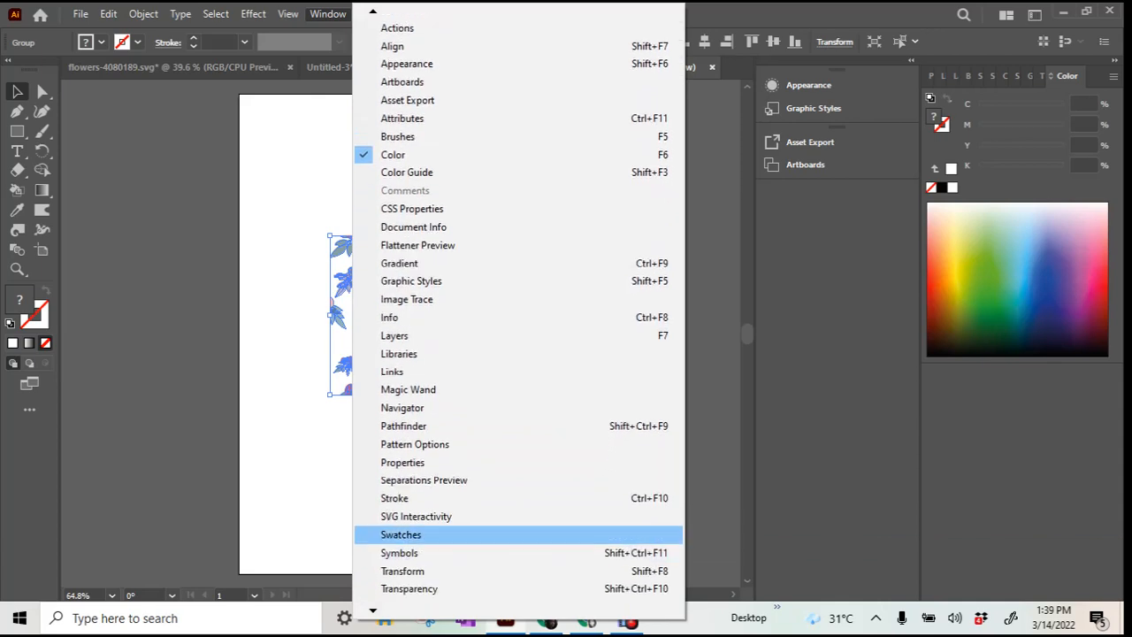
pyautogui.click(400, 535)
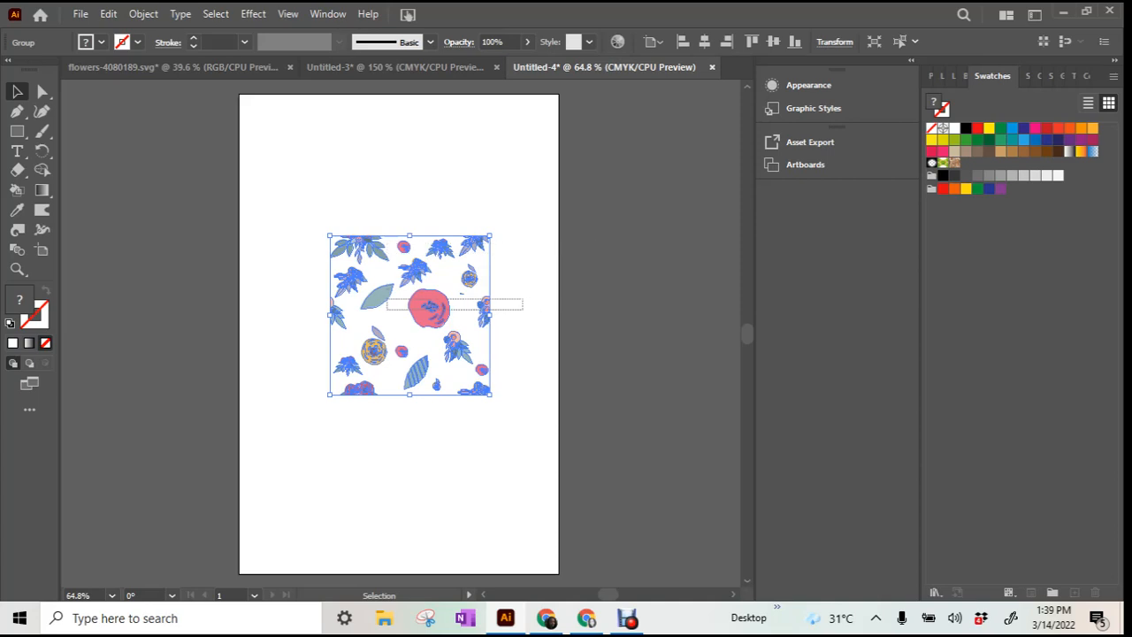
pyautogui.moveTo(408, 314); pyautogui.dragTo(965, 164)
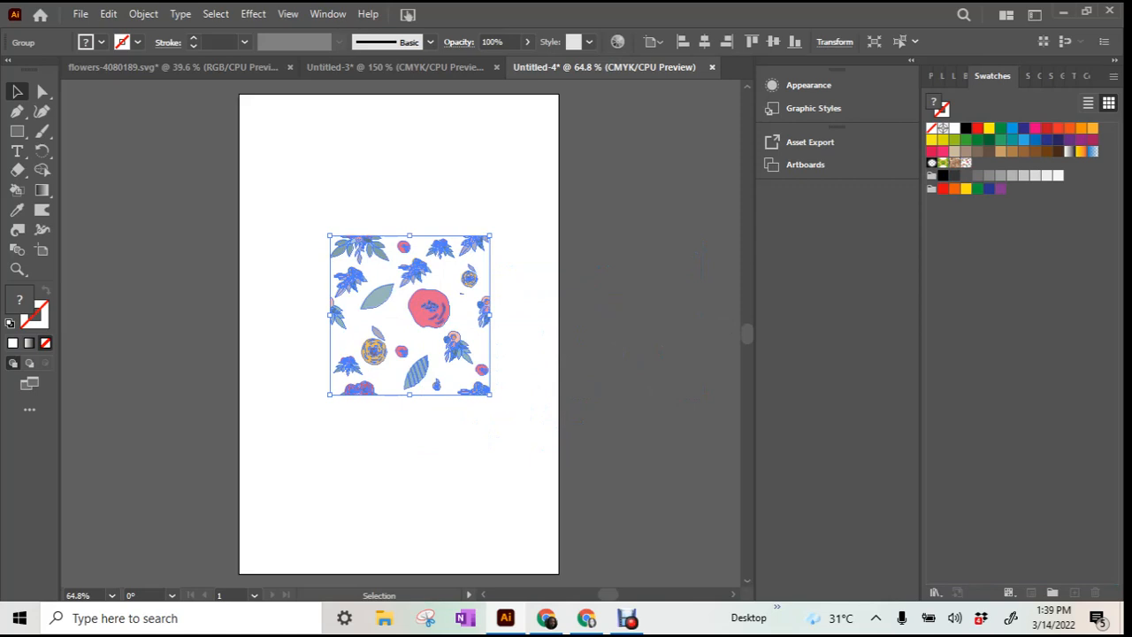
# Step: Delete the pasted floral tile from the artboard
pyautogui.click(285, 312)
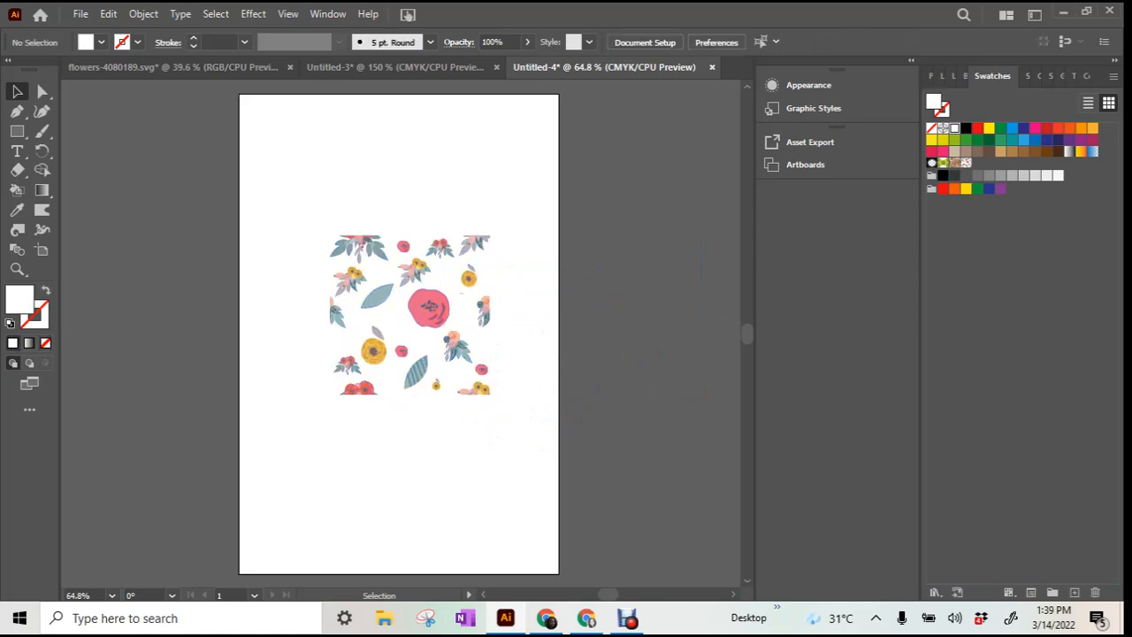
pyautogui.moveTo(336, 203); pyautogui.dragTo(561, 428)
pyautogui.press('Delete')
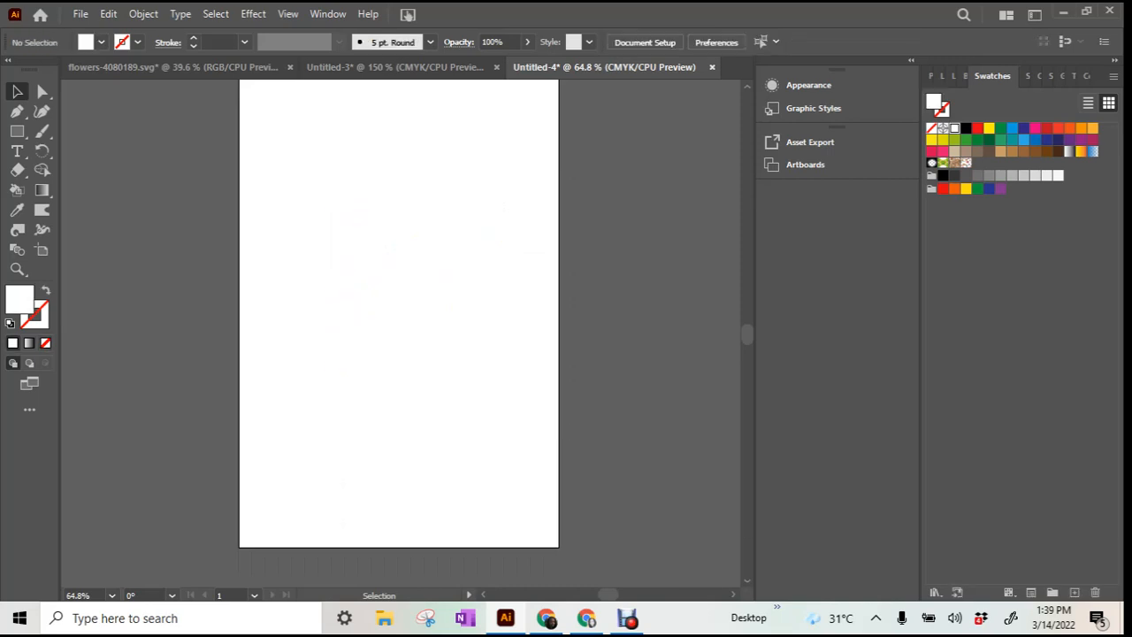
# Step: Draw a rectangle covering the whole 6 x 9 in artboard, filled with the new floral pattern swatch and without a stroke
pyautogui.scroll(3, 398, 336)
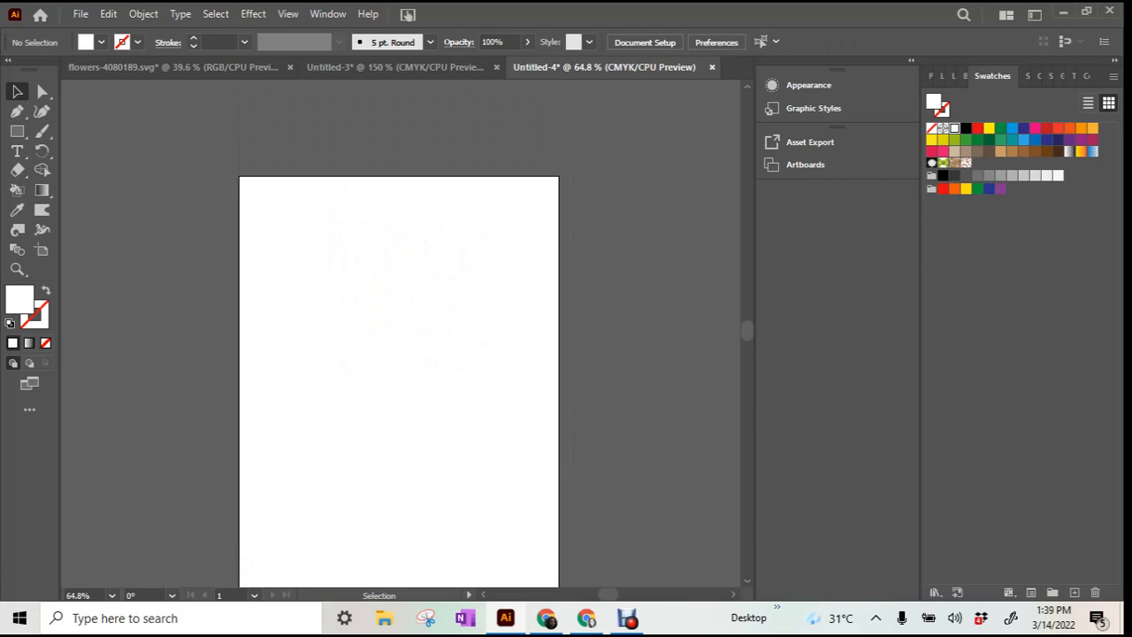
pyautogui.doubleClick(20, 299)
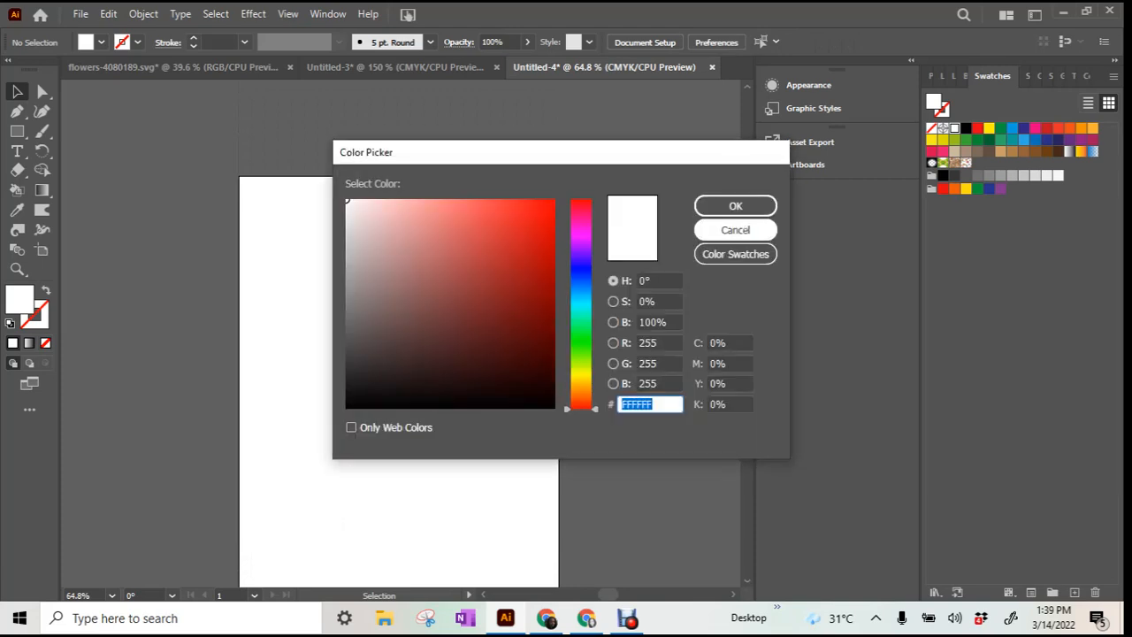
pyautogui.click(735, 229)
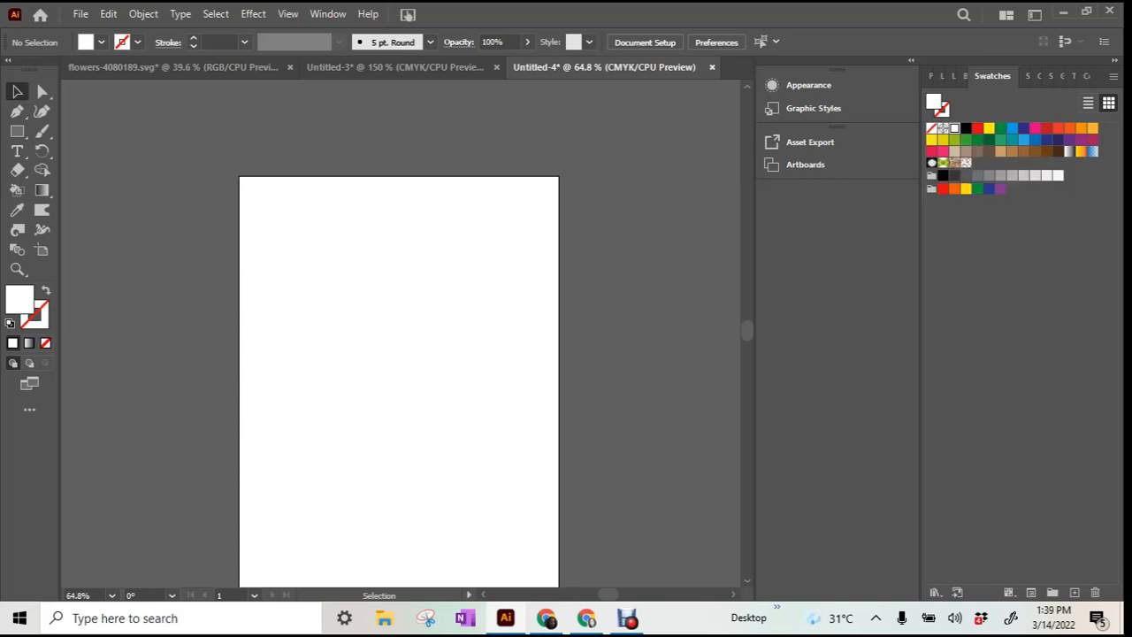
pyautogui.click(966, 162)
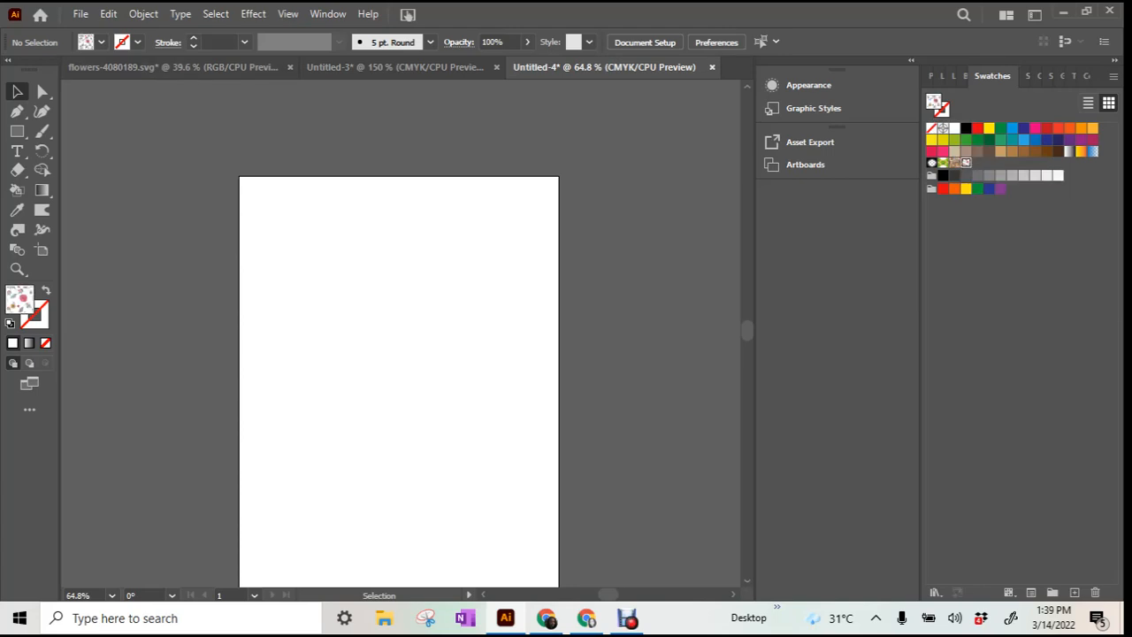
pyautogui.moveTo(445, 488); pyautogui.dragTo(182, 105)
pyautogui.click(17, 131)
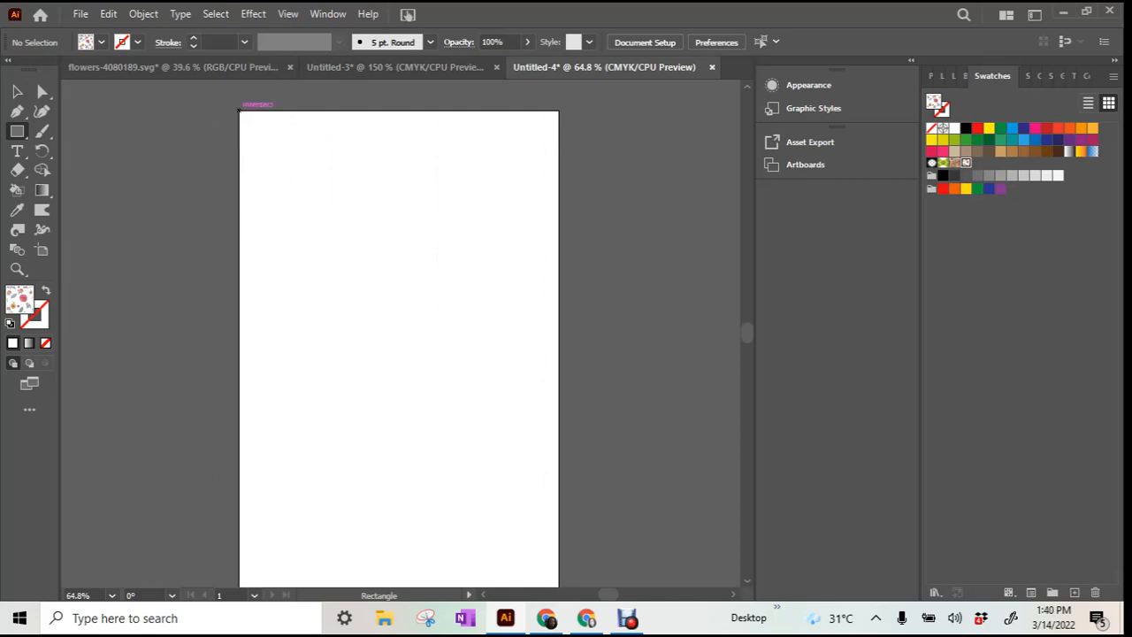
pyautogui.moveTo(238, 109); pyautogui.dragTo(558, 519)
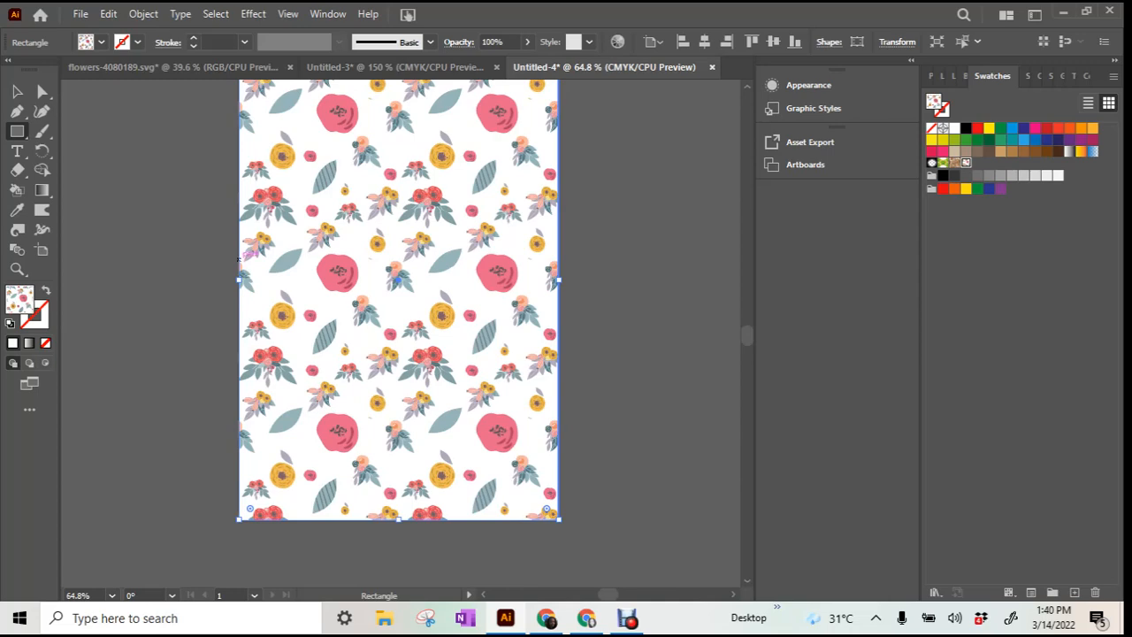
# Step: Create a new document 12.52 in wide and 9.25 in high
pyautogui.click(81, 14)
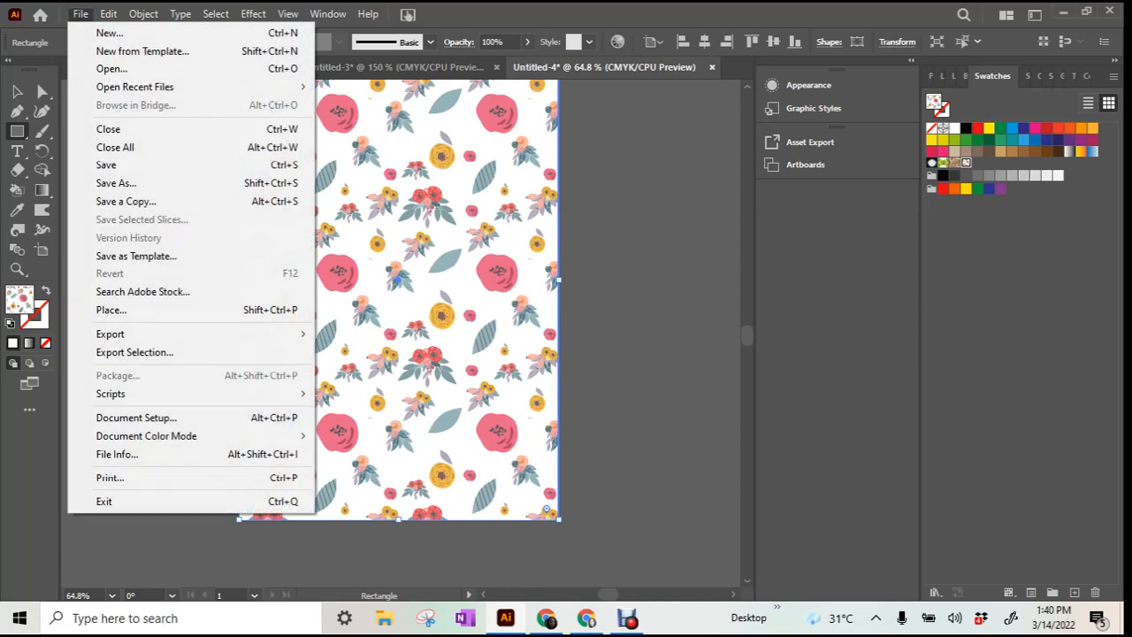
pyautogui.click(110, 33)
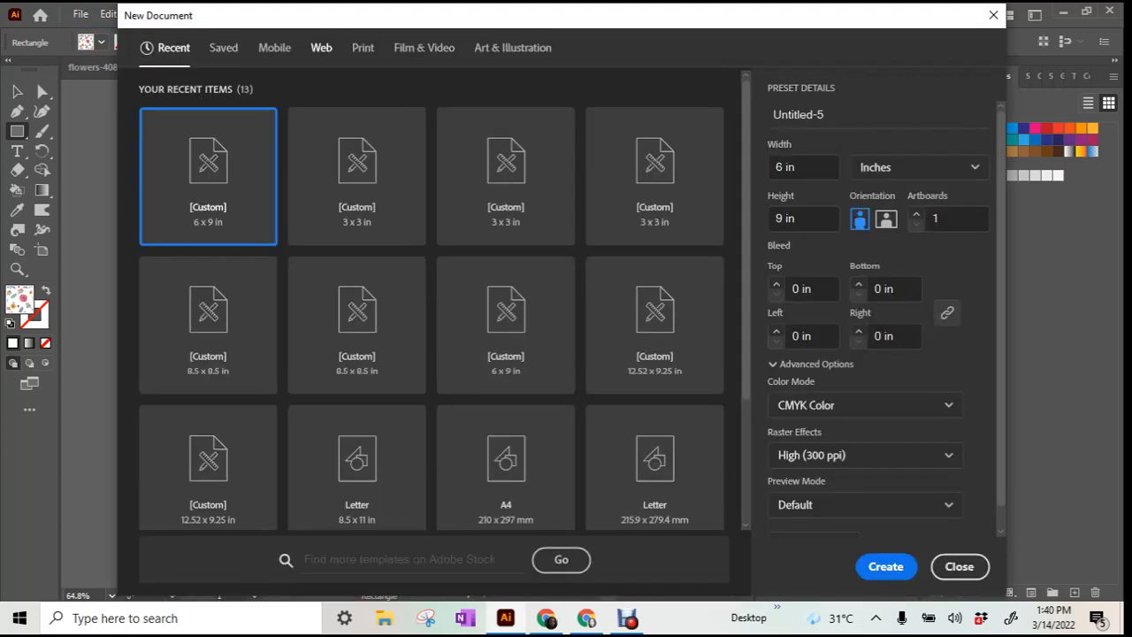
pyautogui.doubleClick(795, 167)
pyautogui.doubleClick(794, 167)
pyautogui.tripleClick(794, 167)
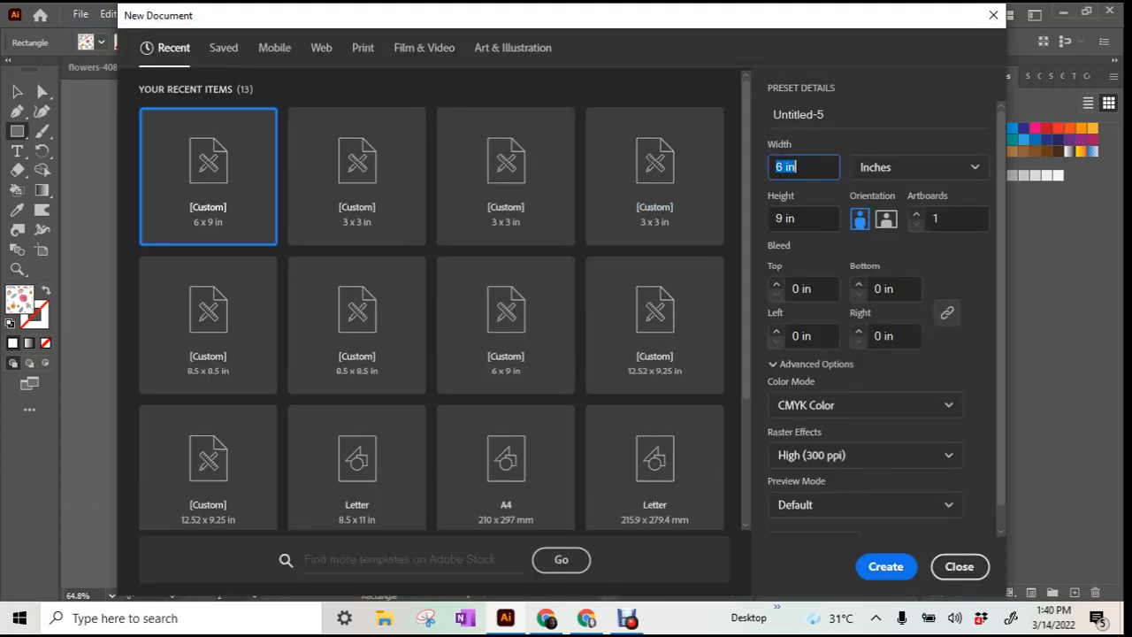
pyautogui.write('12.52')
pyautogui.doubleClick(794, 218)
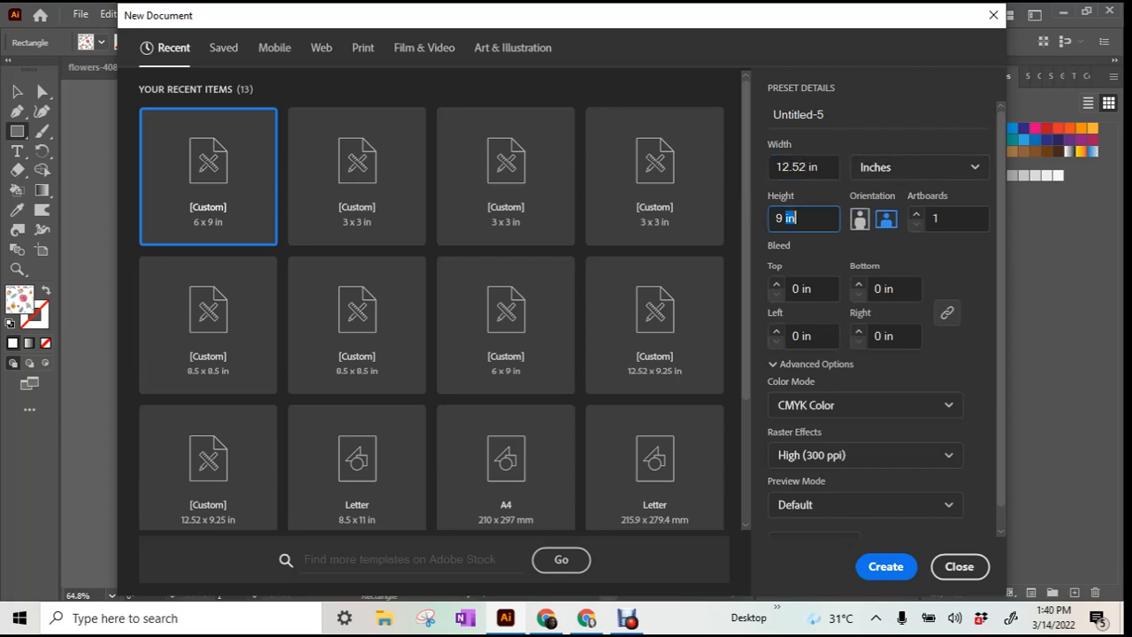
pyautogui.write('.25')
pyautogui.press('BackSpace')
pyautogui.press('BackSpace')
pyautogui.press('BackSpace')
pyautogui.press('BackSpace')
pyautogui.press('BackSpace')
pyautogui.write('9.25')
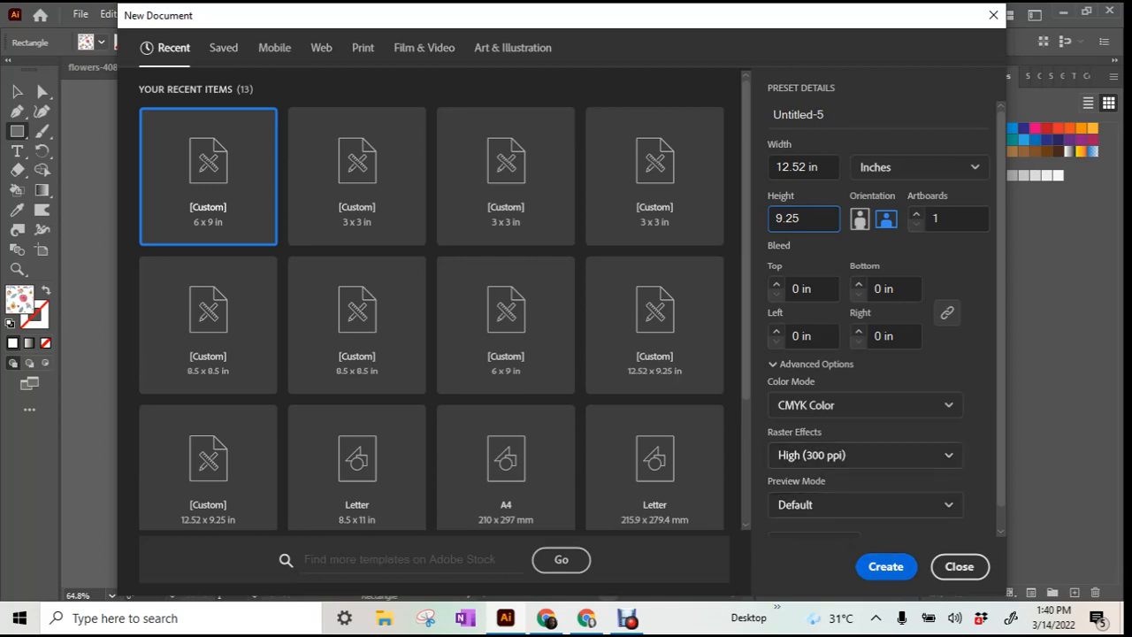
pyautogui.click(885, 566)
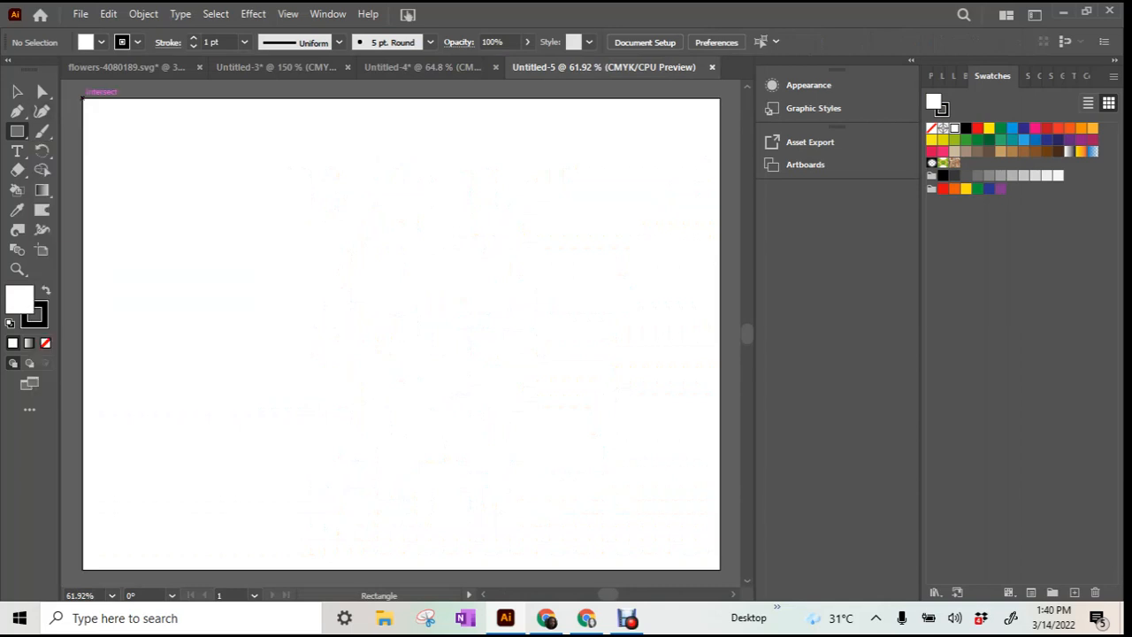
# Step: Draw a rectangle covering the 12.52 x 9.25 in artboard and paste the floral tile over it
pyautogui.moveTo(82, 98)
pyautogui.mouseDown()
pyautogui.moveTo(368, 397)
pyautogui.moveTo(558, 542)
pyautogui.moveTo(696, 558)
pyautogui.moveTo(720, 513)
pyautogui.mouseUp()
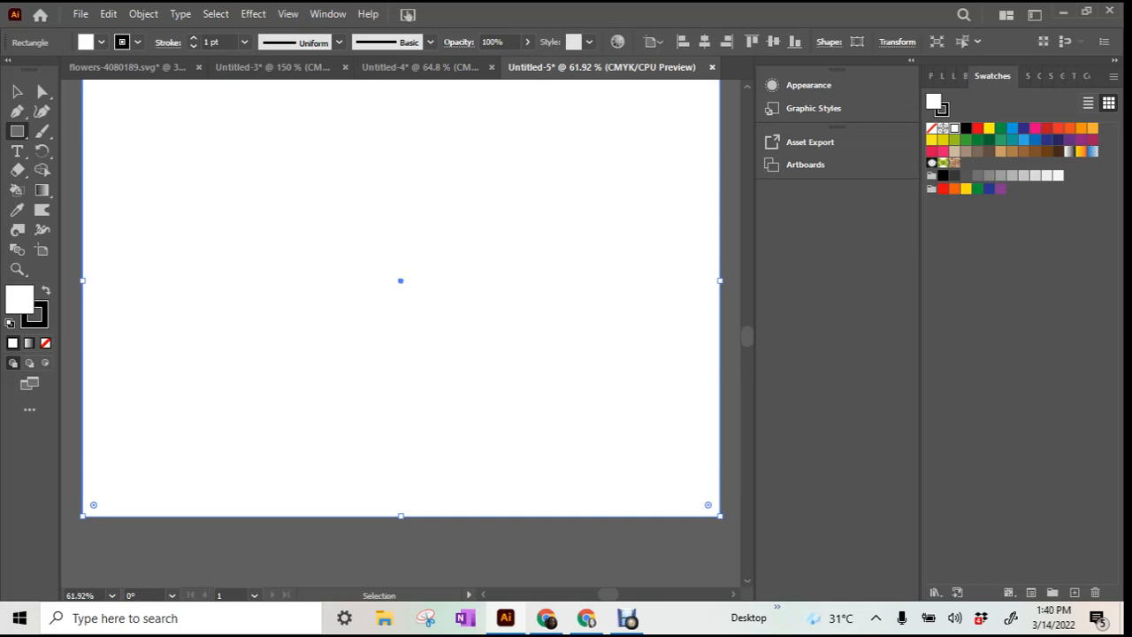
pyautogui.hotkey('ctrl', 'v')
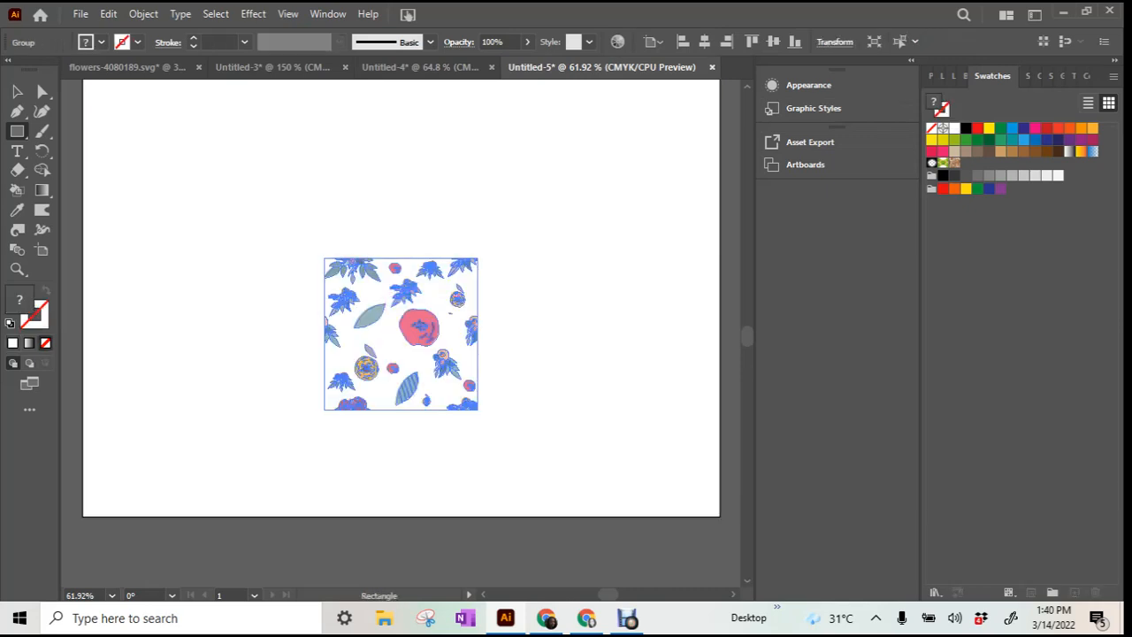
# Step: Add the pasted floral tile to the Swatches as a pattern swatch and delete the tile from the artboard
pyautogui.press('v')
pyautogui.moveTo(418, 328); pyautogui.dragTo(964, 163)
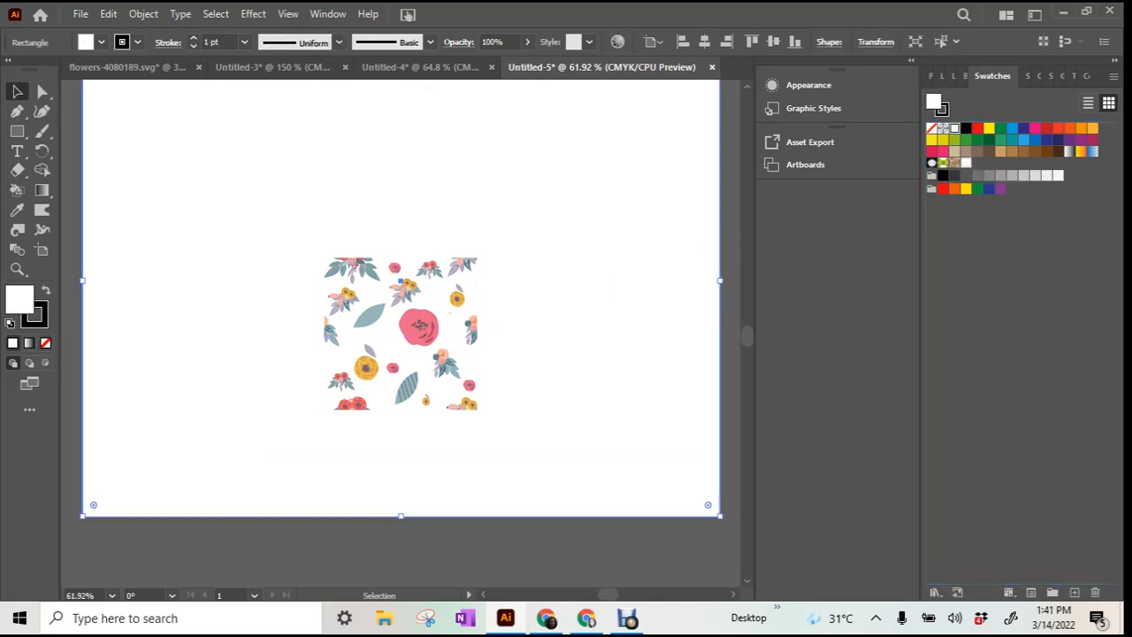
pyautogui.moveTo(428, 350); pyautogui.dragTo(975, 162)
pyautogui.click(495, 550)
pyautogui.moveTo(398, 332); pyautogui.dragTo(752, 256)
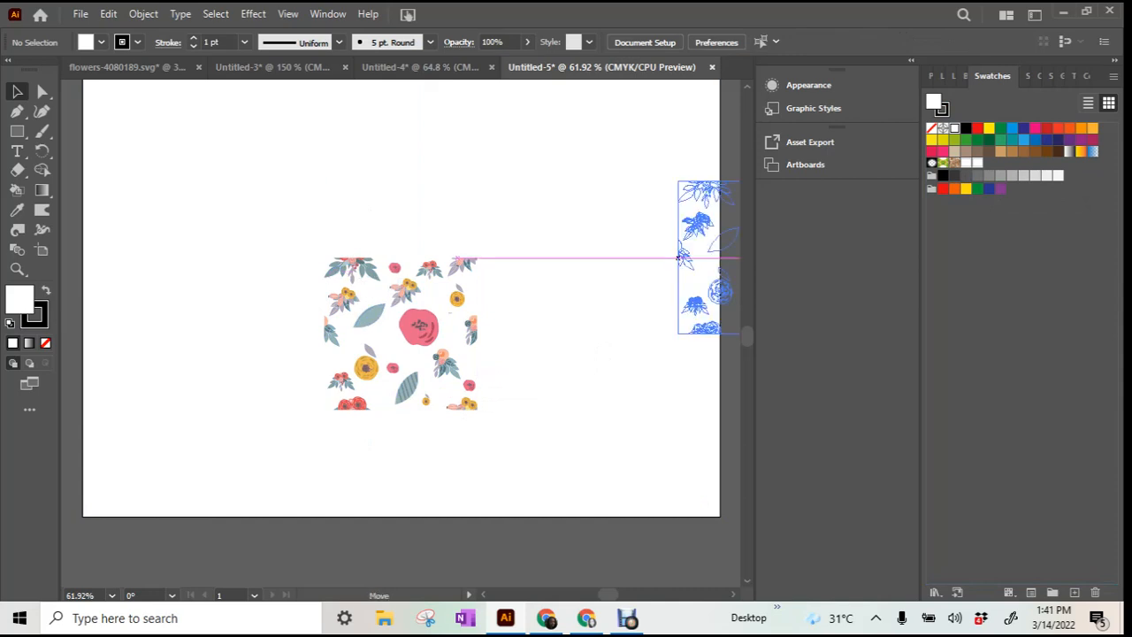
pyautogui.moveTo(682, 257); pyautogui.dragTo(982, 168)
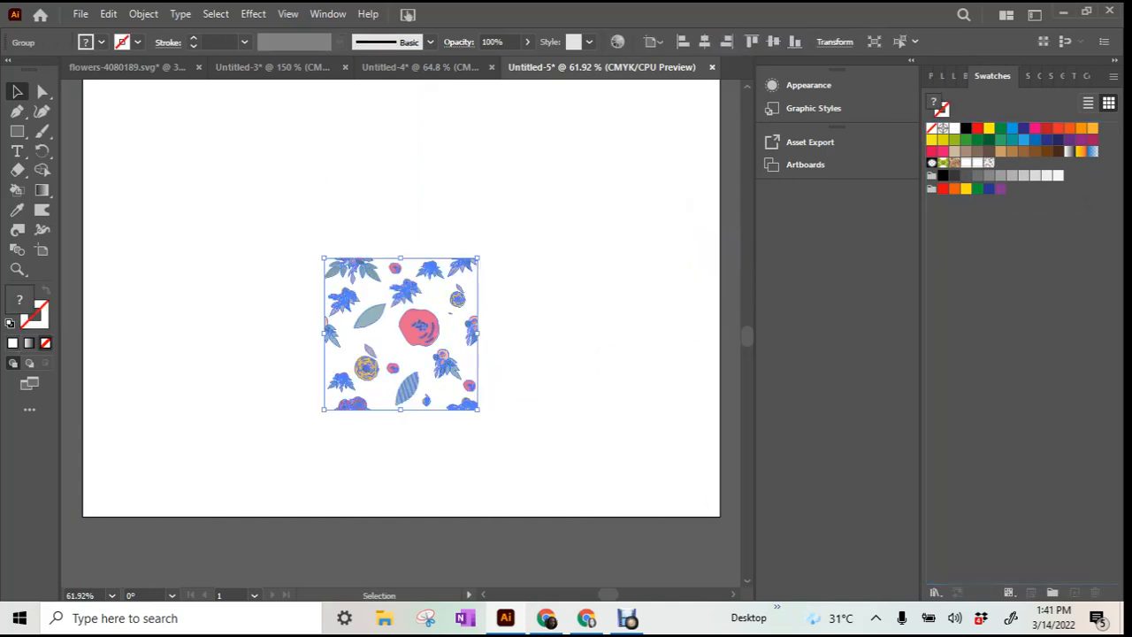
pyautogui.press('Delete')
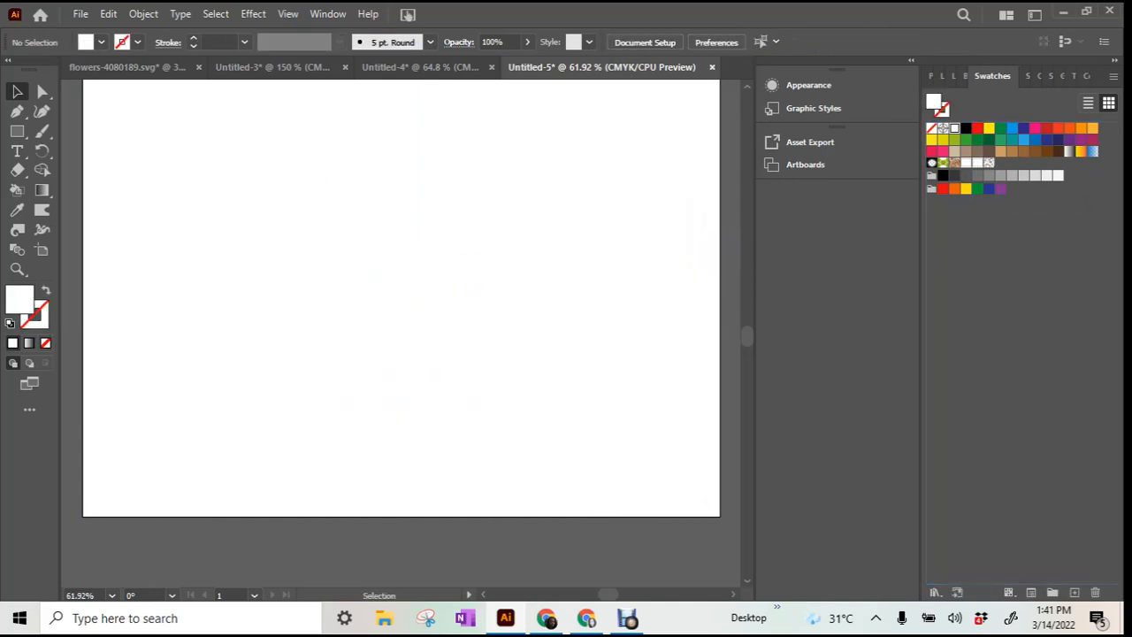
# Step: Draw a rectangle covering the whole 12.52 x 9.25 in artboard and fill it with the new floral pattern swatch
pyautogui.click(17, 131)
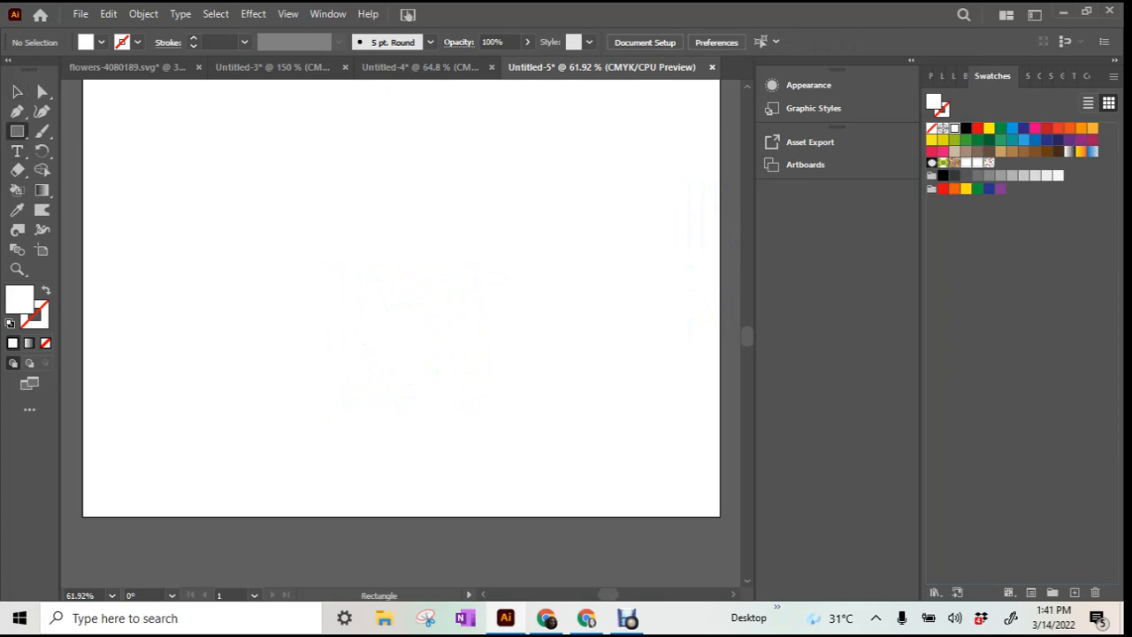
pyautogui.click(560, 299)
pyautogui.click(602, 337)
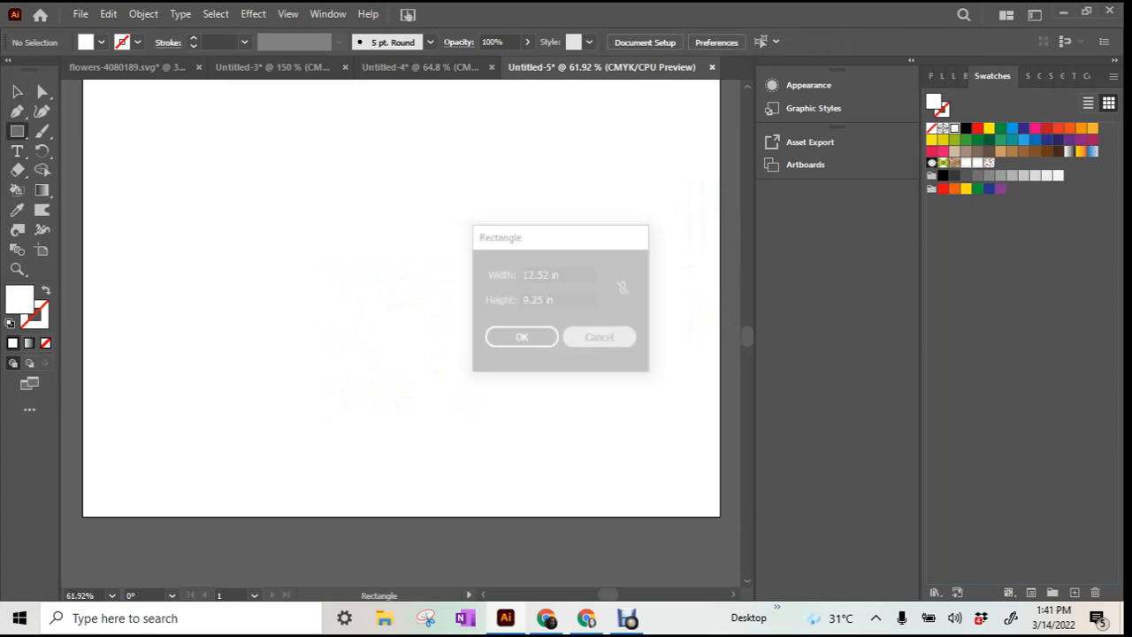
pyautogui.scroll(2, 83, 174)
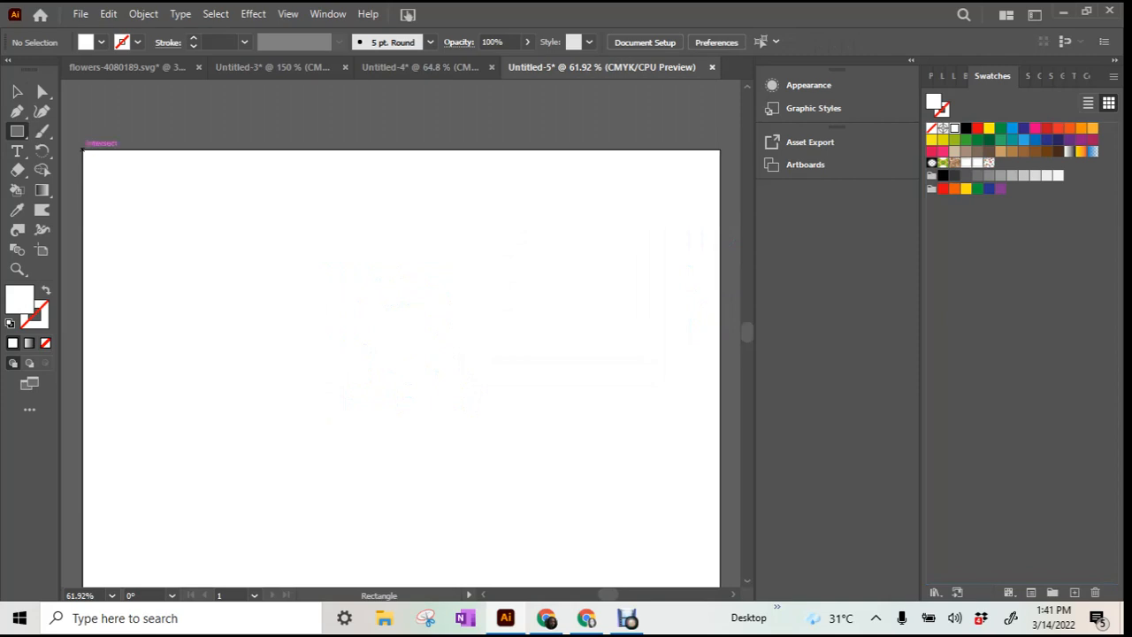
pyautogui.moveTo(83, 150); pyautogui.dragTo(720, 527)
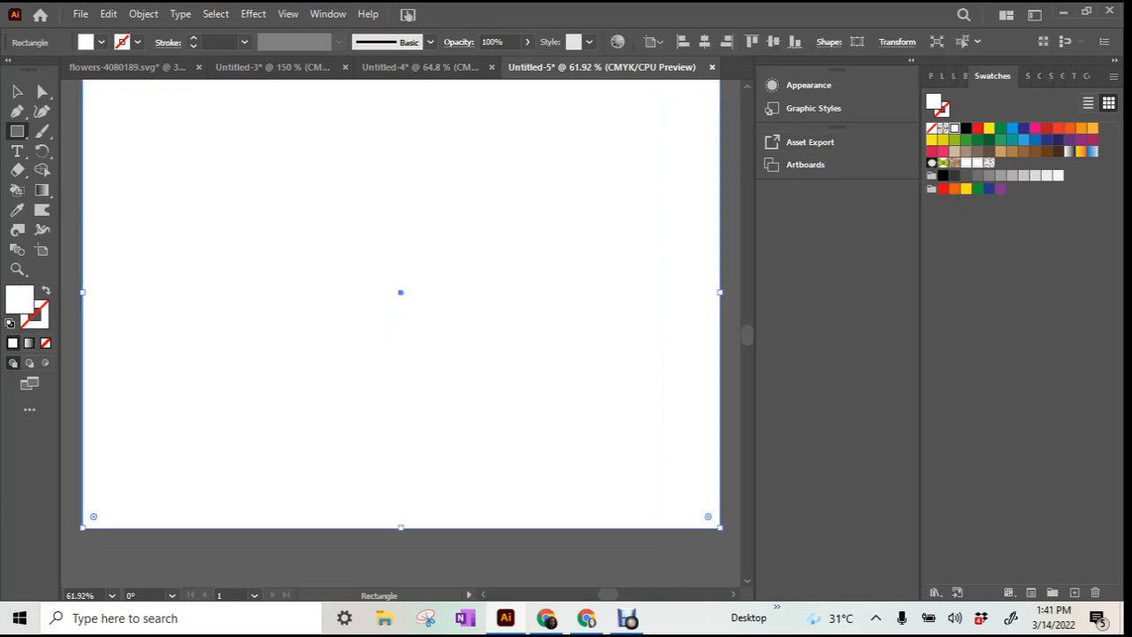
pyautogui.click(988, 163)
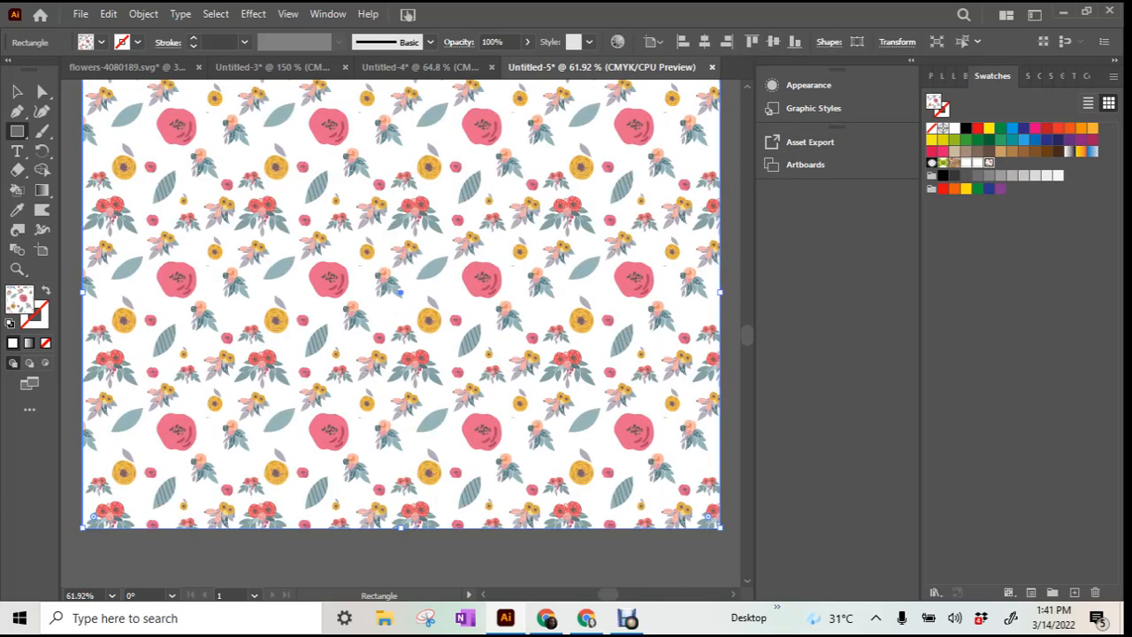
# Step: Draw a narrow vertical strip down the middle of the floral cover, spanning its full height, and fill it with bright pink
pyautogui.scroll(1, 401, 315)
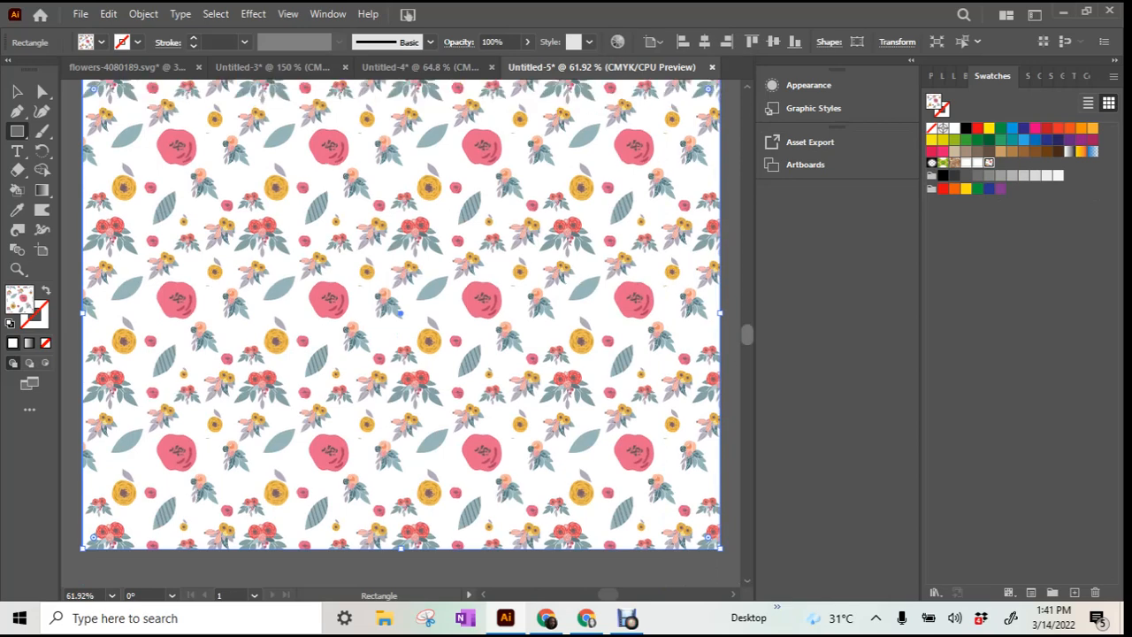
pyautogui.click(287, 14)
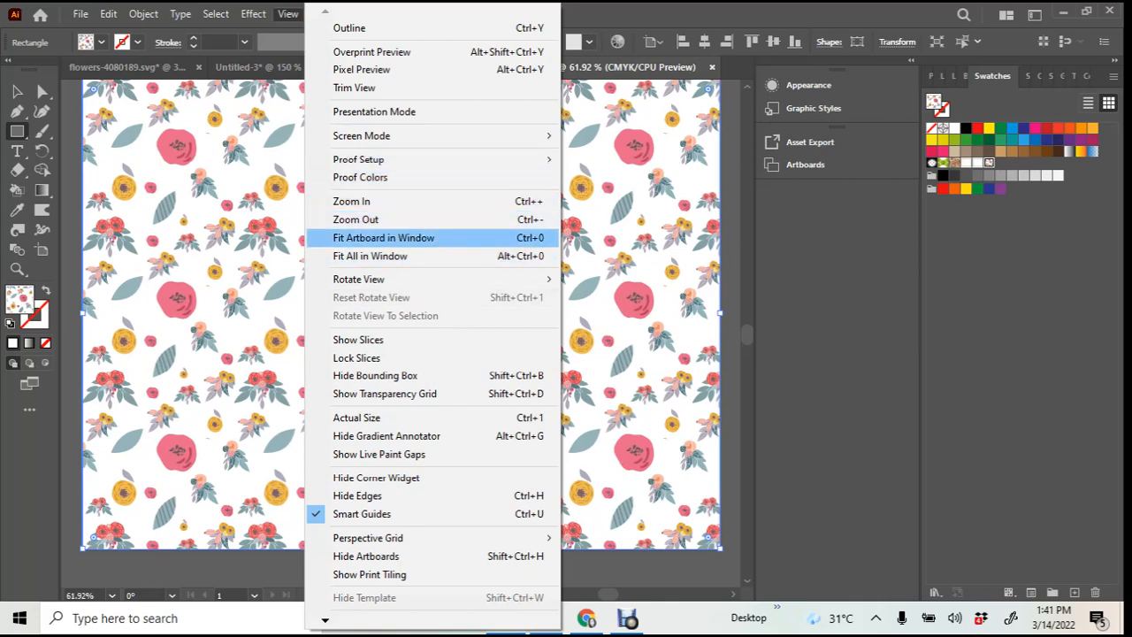
pyautogui.click(383, 238)
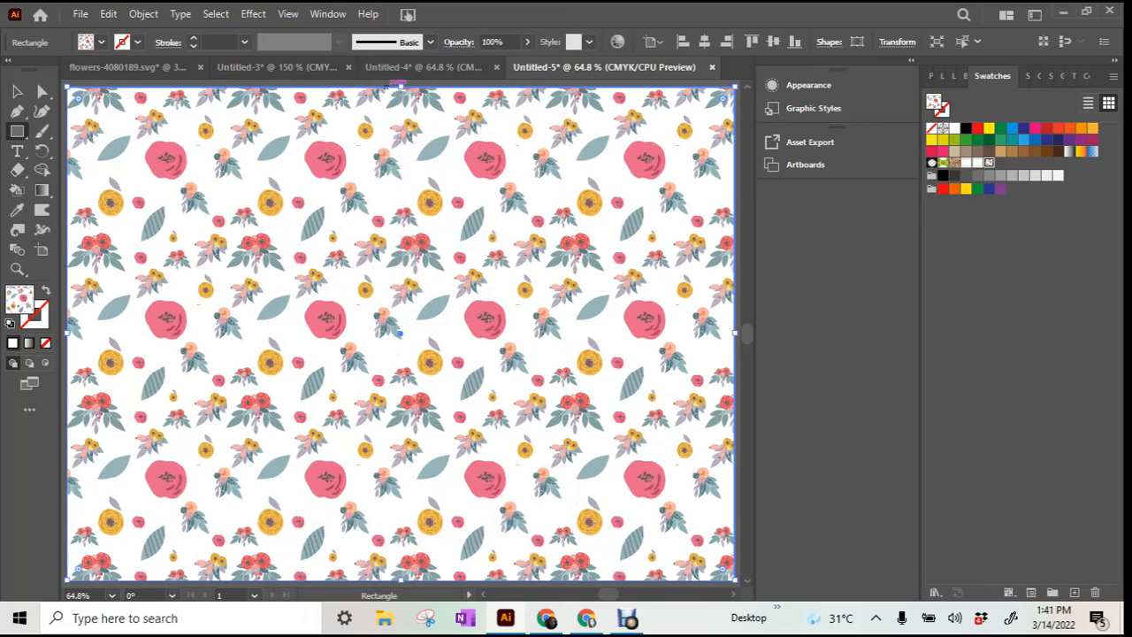
pyautogui.moveTo(386, 87)
pyautogui.mouseDown()
pyautogui.moveTo(403, 472)
pyautogui.moveTo(451, 585)
pyautogui.moveTo(407, 523)
pyautogui.mouseUp()
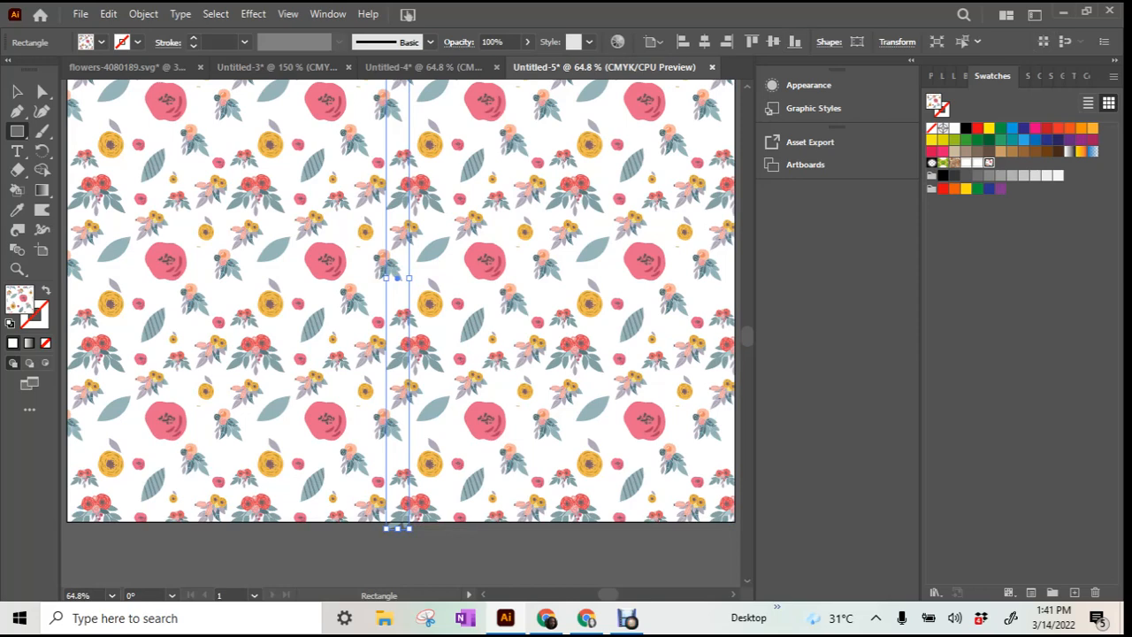
pyautogui.click(1035, 128)
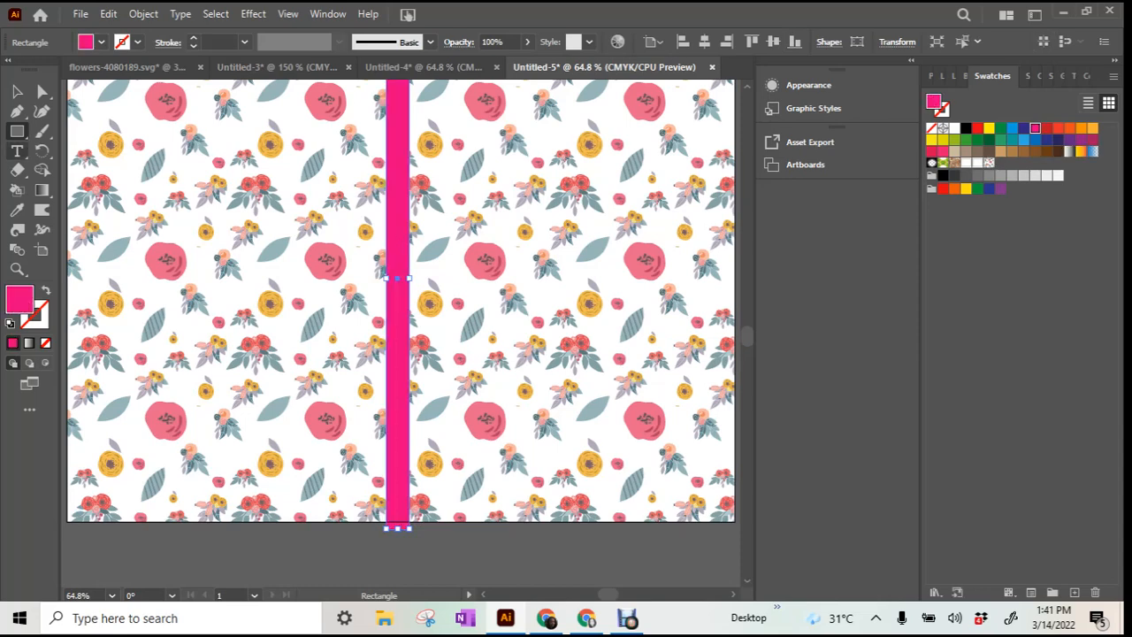
pyautogui.press('v')
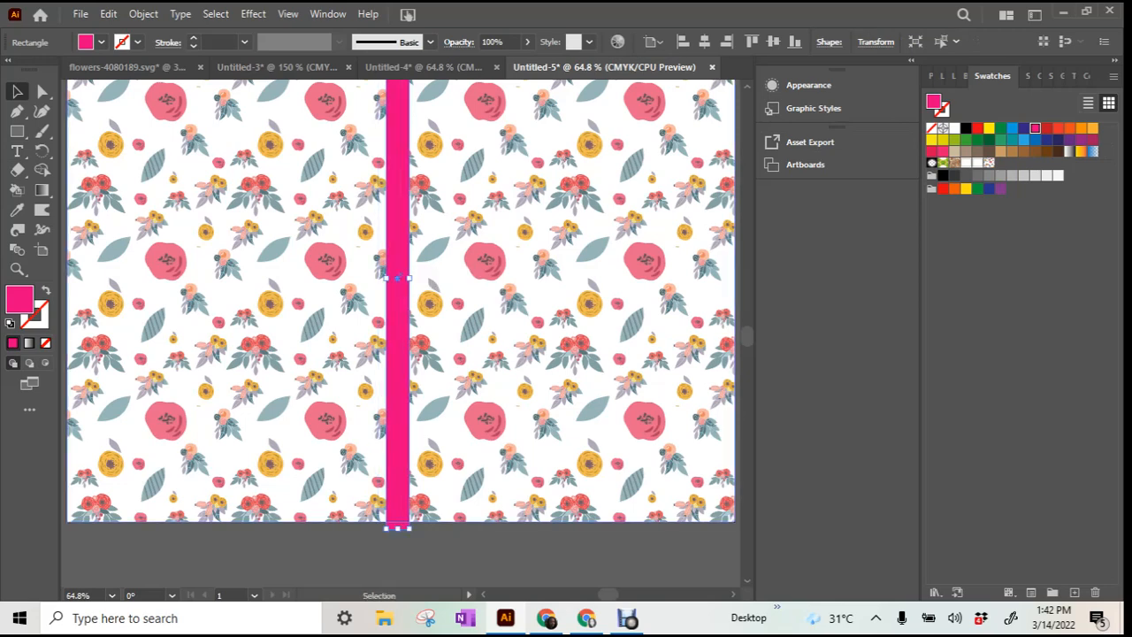
# Step: Draw a wide, low label rectangle on the upper part of the front cover, right of the pink strip, and fill it with white
pyautogui.scroll(2, 401, 335)
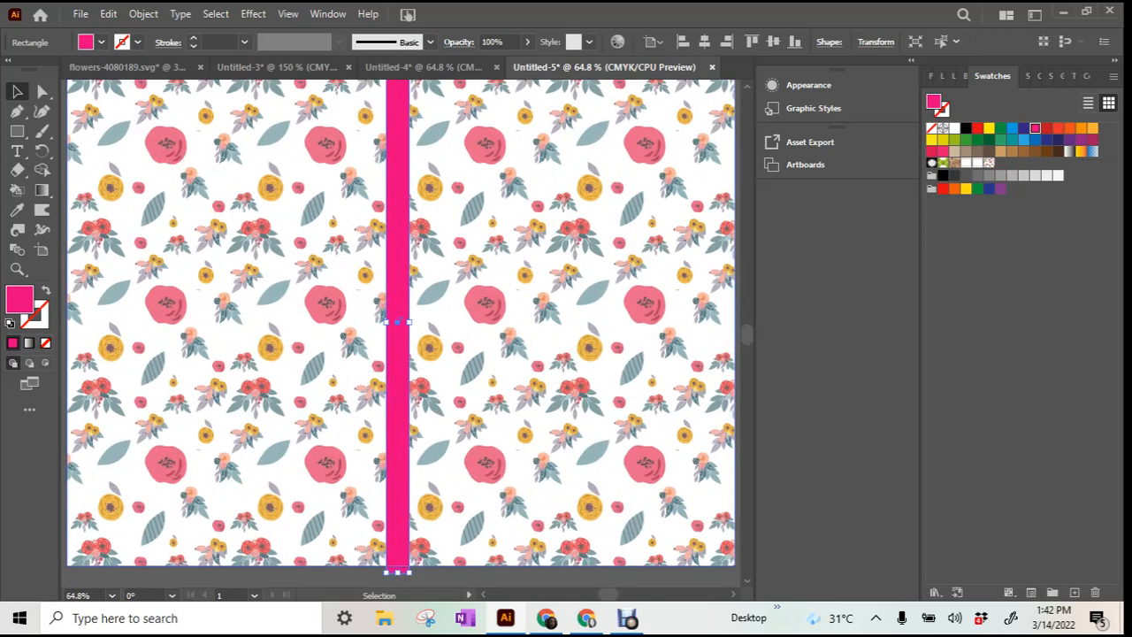
pyautogui.press('m')
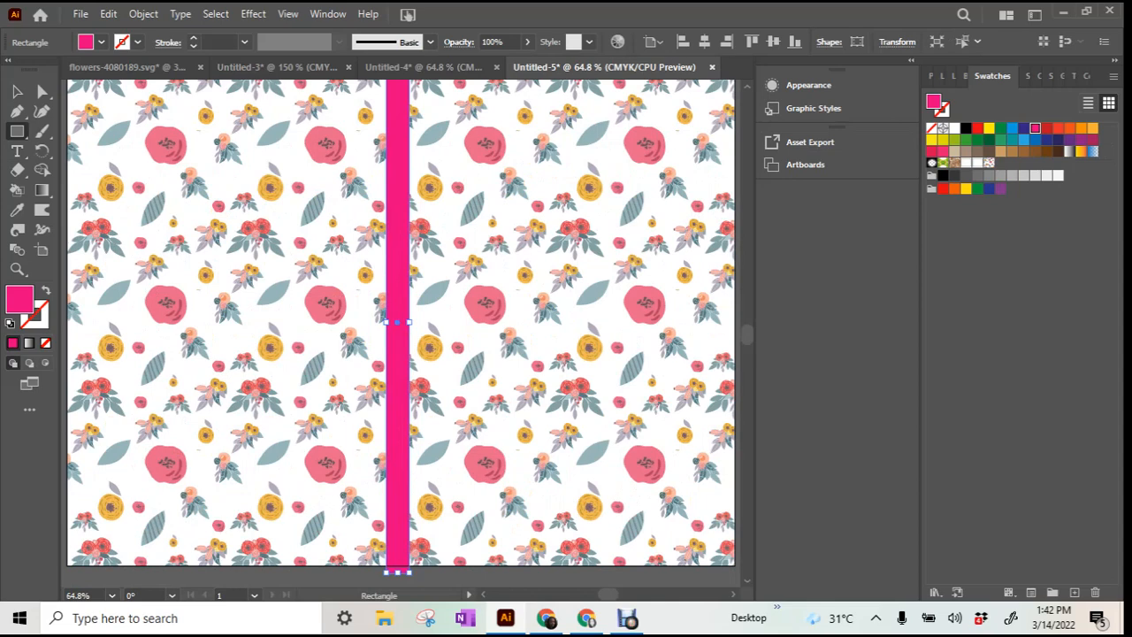
pyautogui.hscroll(3, 306, 121)
pyautogui.moveTo(306, 120); pyautogui.dragTo(546, 280)
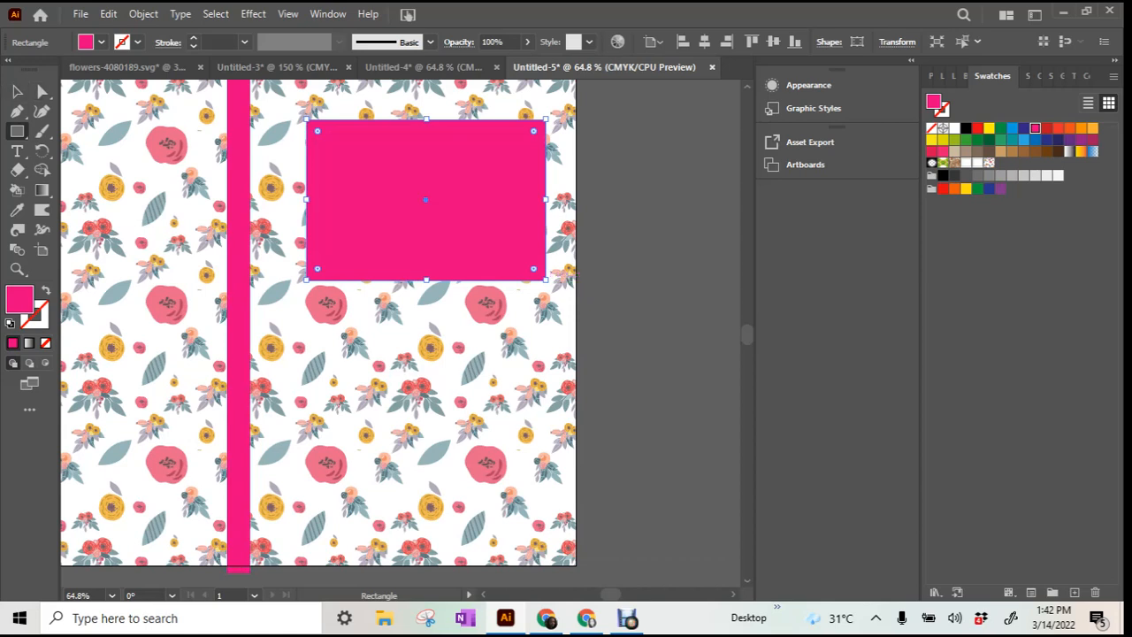
pyautogui.click(955, 128)
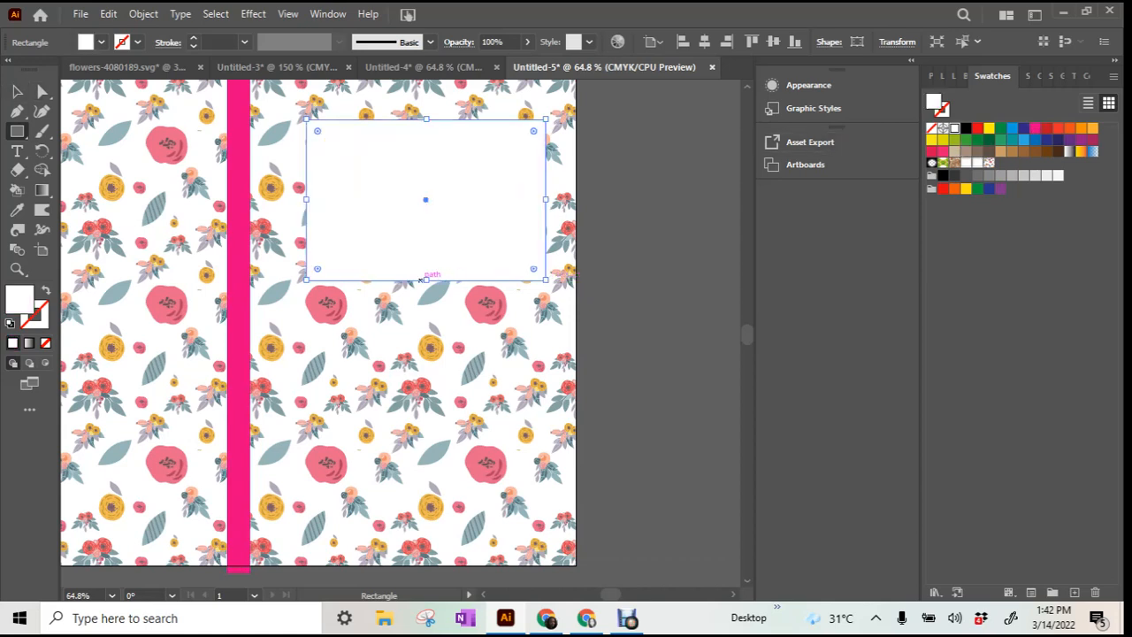
pyautogui.moveTo(425, 280); pyautogui.dragTo(426, 216)
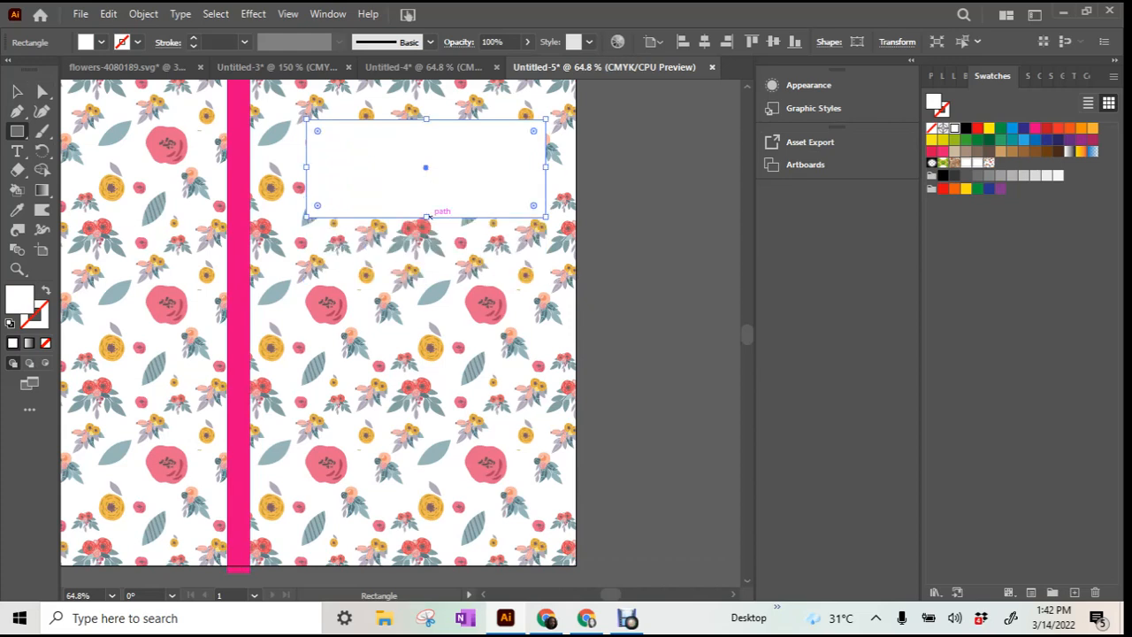
pyautogui.moveTo(425, 216); pyautogui.dragTo(425, 210)
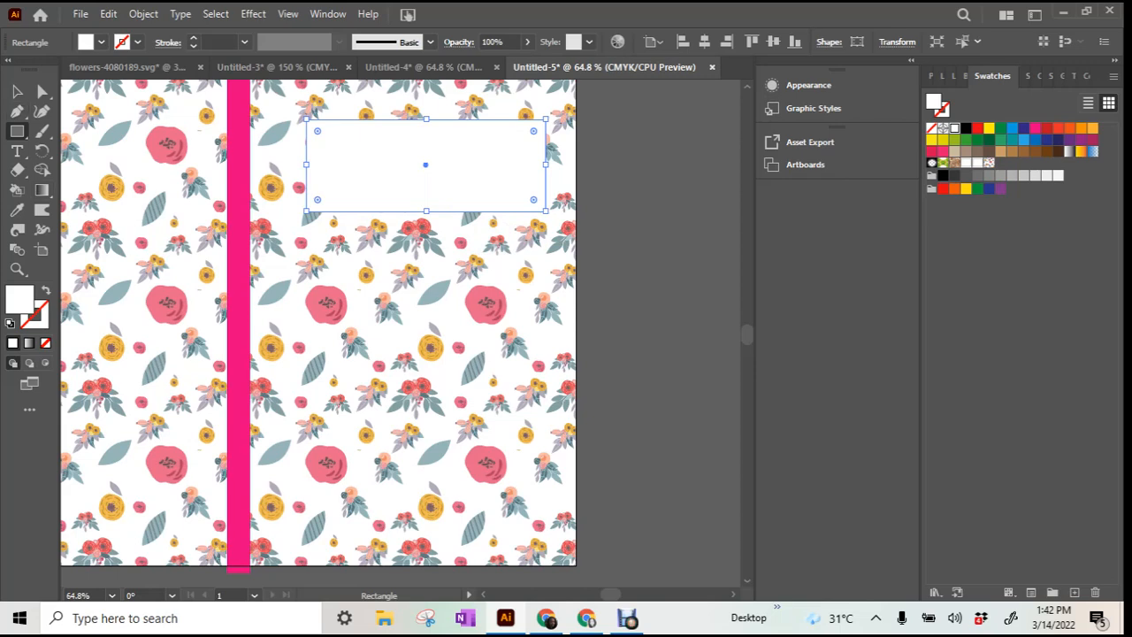
# Step: Add the text "NOTEBOOK" inside the white label rectangle
pyautogui.press('t')
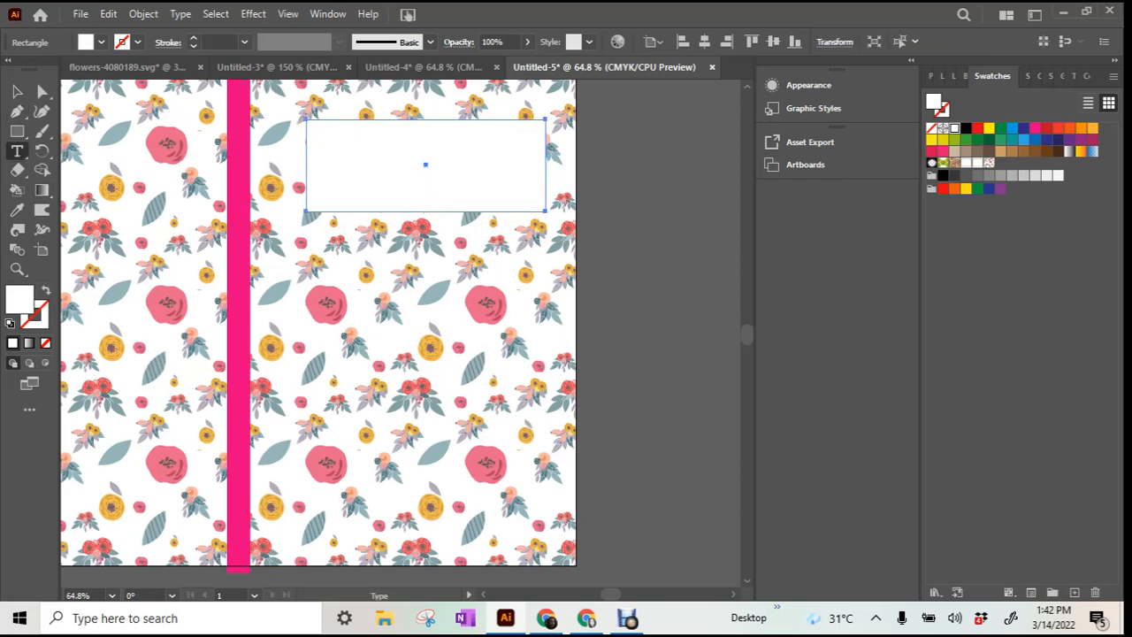
pyautogui.click(381, 148)
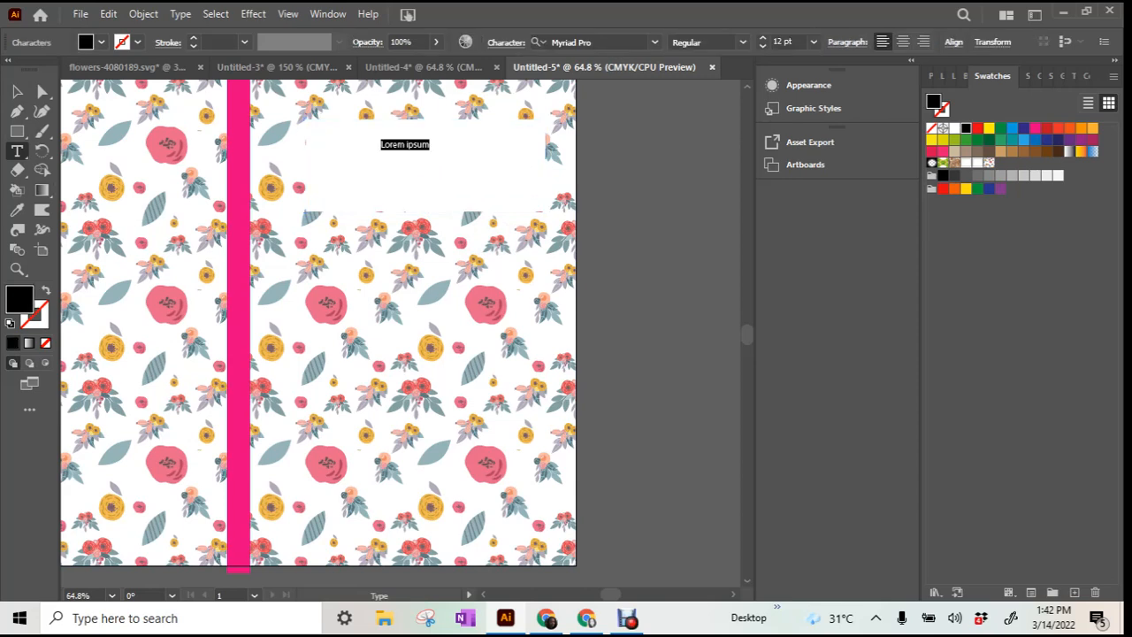
pyautogui.write('NOTEBOOK')
pyautogui.press('Escape')
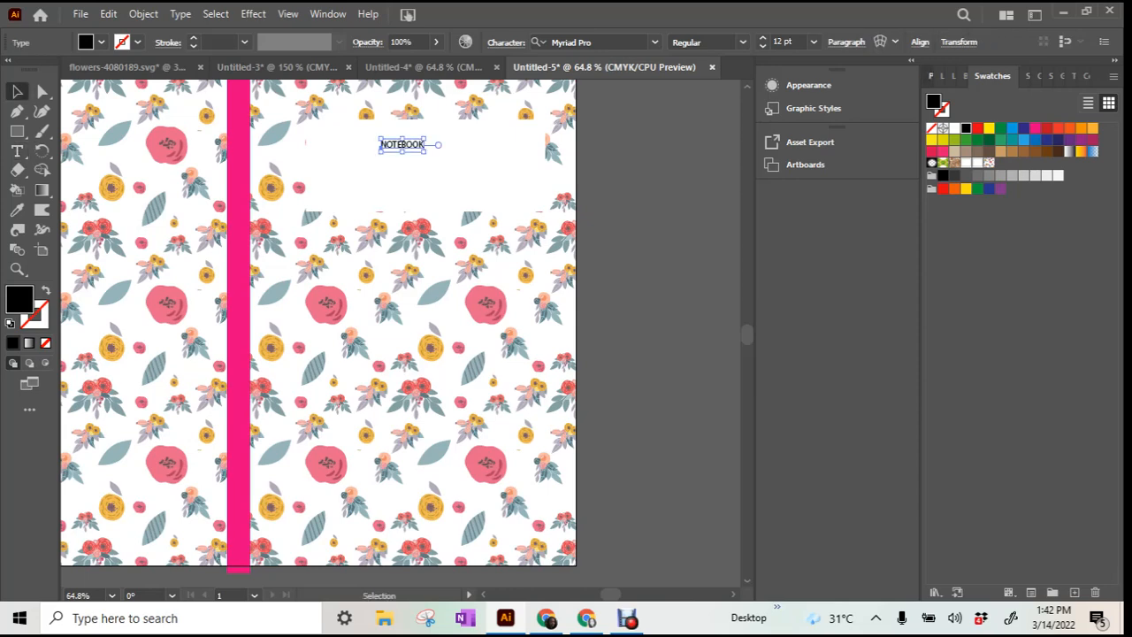
# Step: Increase the font size of the NOTEBOOK text to 43 pt
pyautogui.click(931, 76)
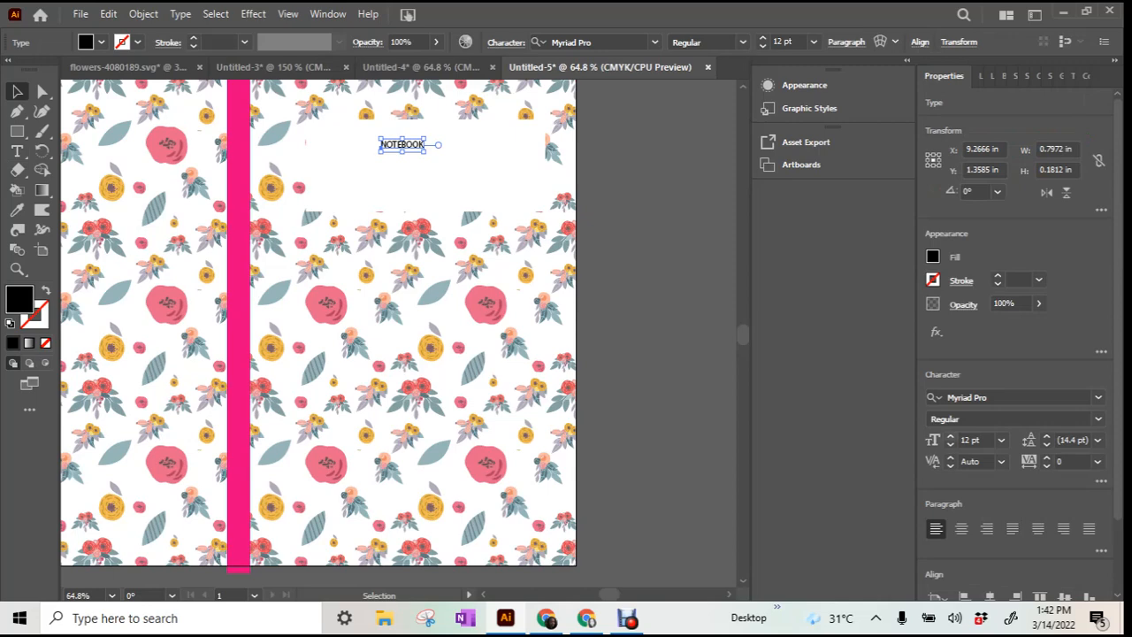
pyautogui.click(950, 436)
pyautogui.click(951, 436)
pyautogui.click(951, 436)
pyautogui.click(951, 436)
pyautogui.click(951, 436)
pyautogui.click(951, 436)
pyautogui.click(950, 435)
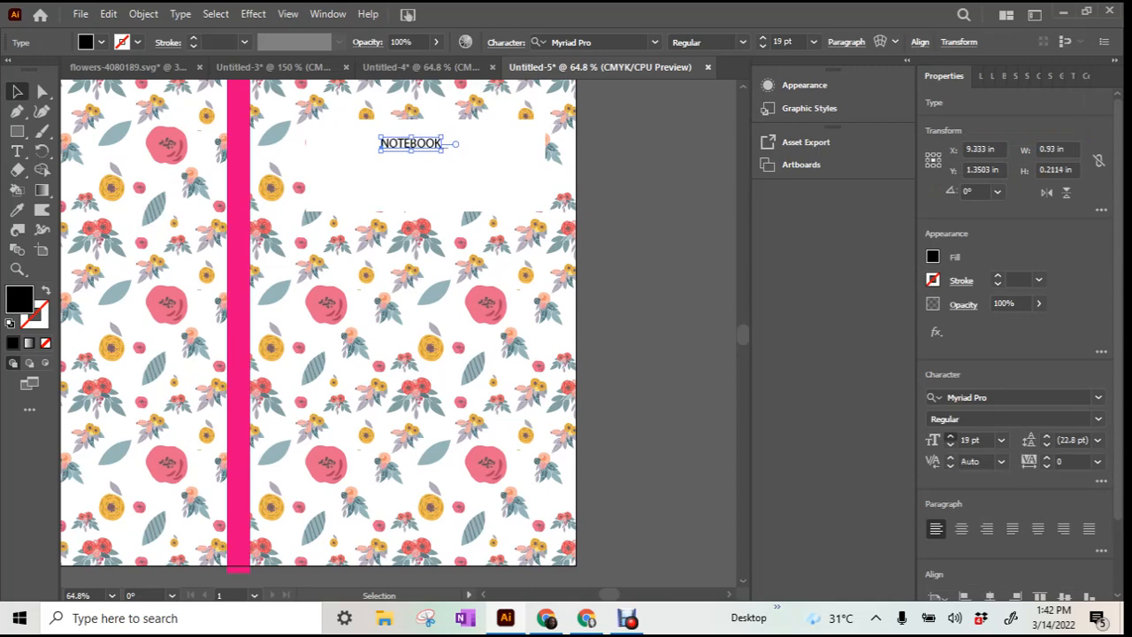
pyautogui.click(950, 436)
pyautogui.click(950, 436)
pyautogui.click(951, 436)
pyautogui.click(951, 436)
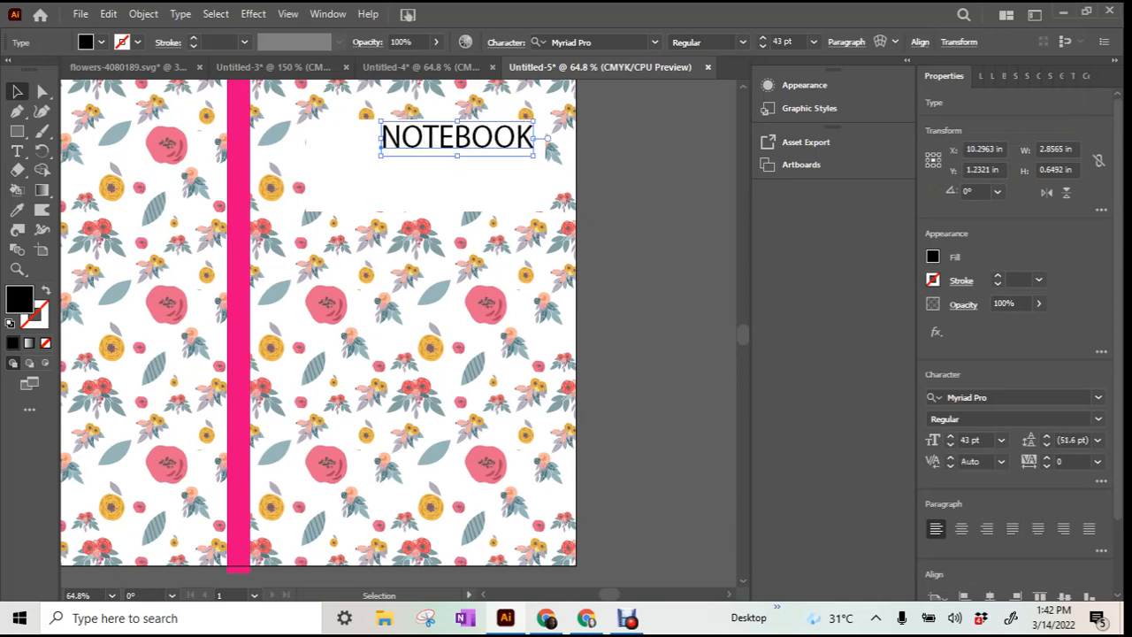
# Step: Set the NOTEBOOK text in Algerian at 61 pt and reposition it inside the white label rectangle
pyautogui.moveTo(496, 137); pyautogui.dragTo(471, 160)
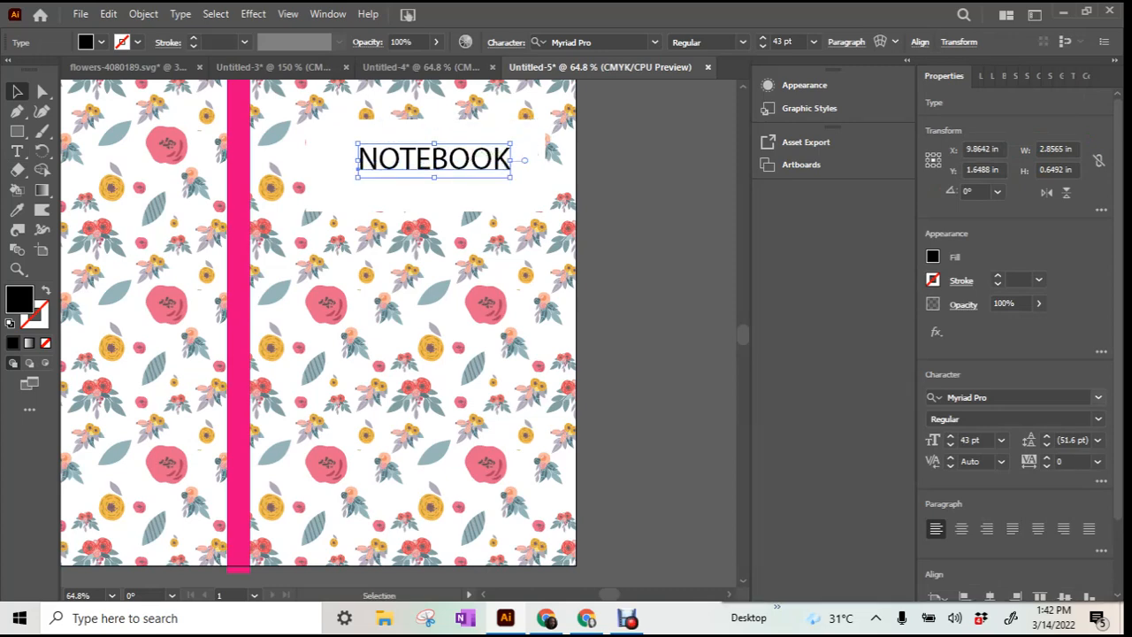
pyautogui.click(1098, 397)
pyautogui.click(964, 502)
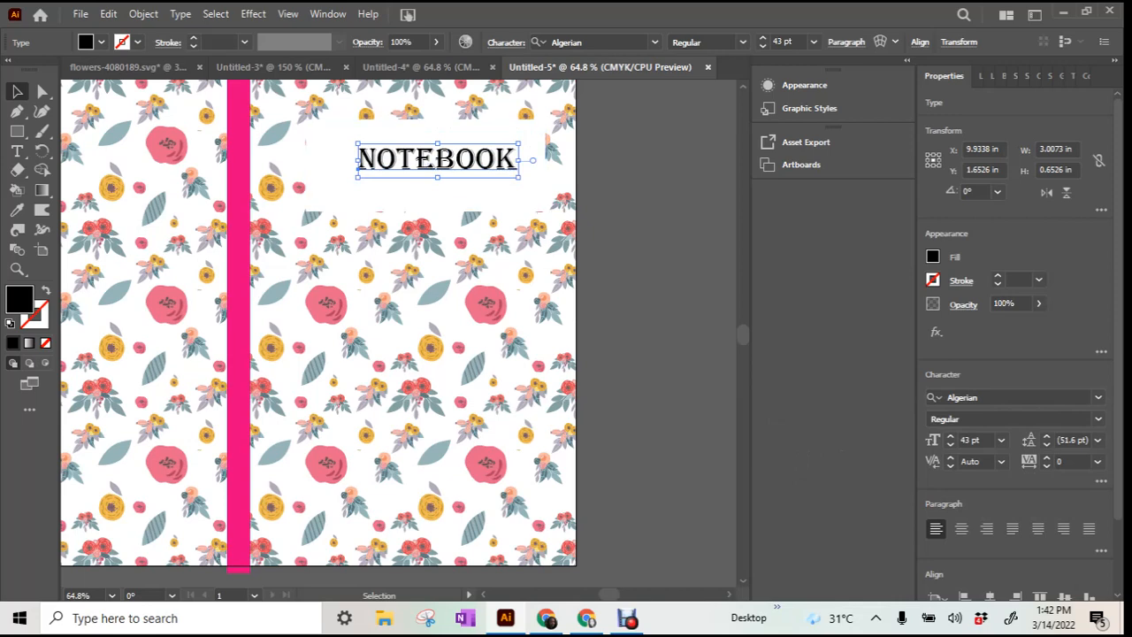
pyautogui.click(951, 436)
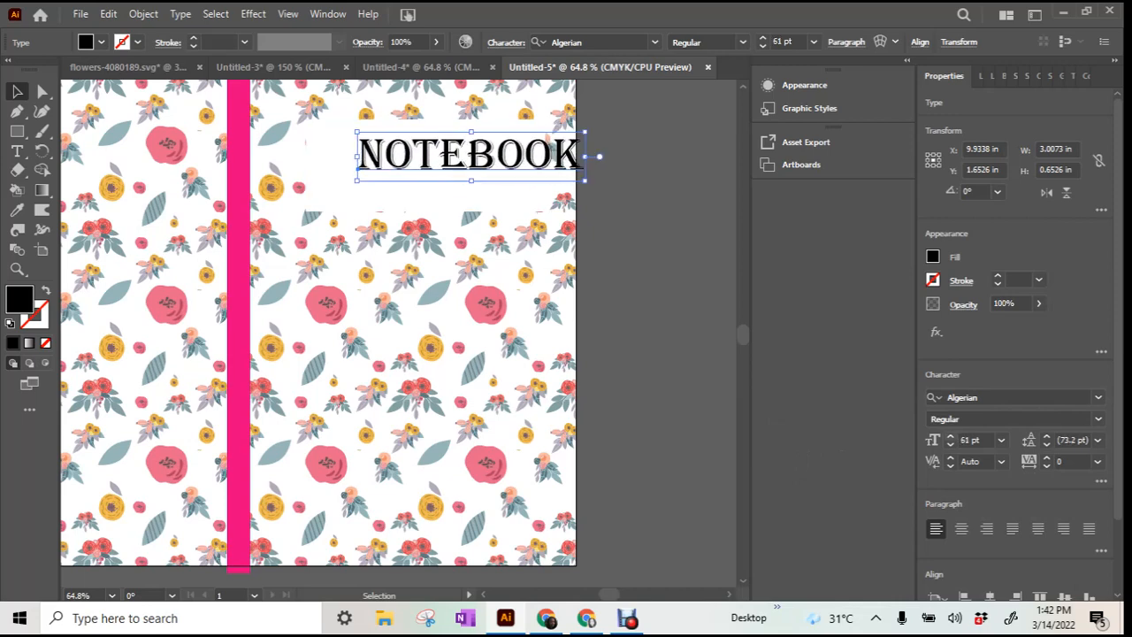
pyautogui.moveTo(565, 150); pyautogui.dragTo(520, 163)
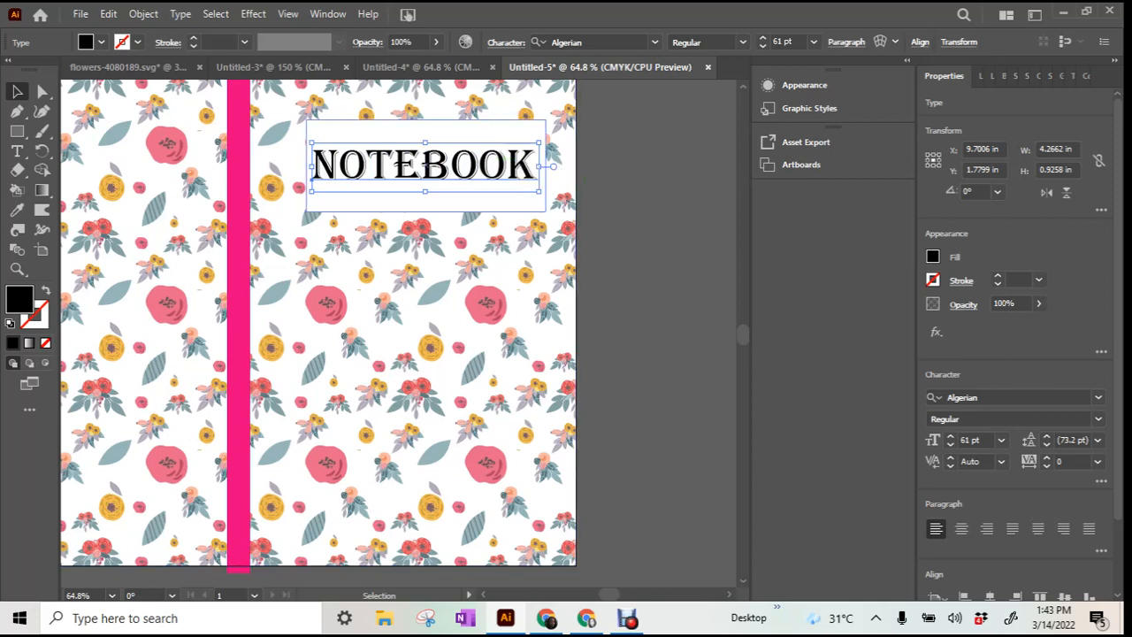
# Step: Centre the NOTEBOOK text and the white label rectangle on each other horizontally and vertically
pyautogui.keyDown('shift'); pyautogui.click(521, 133); pyautogui.keyUp('shift')
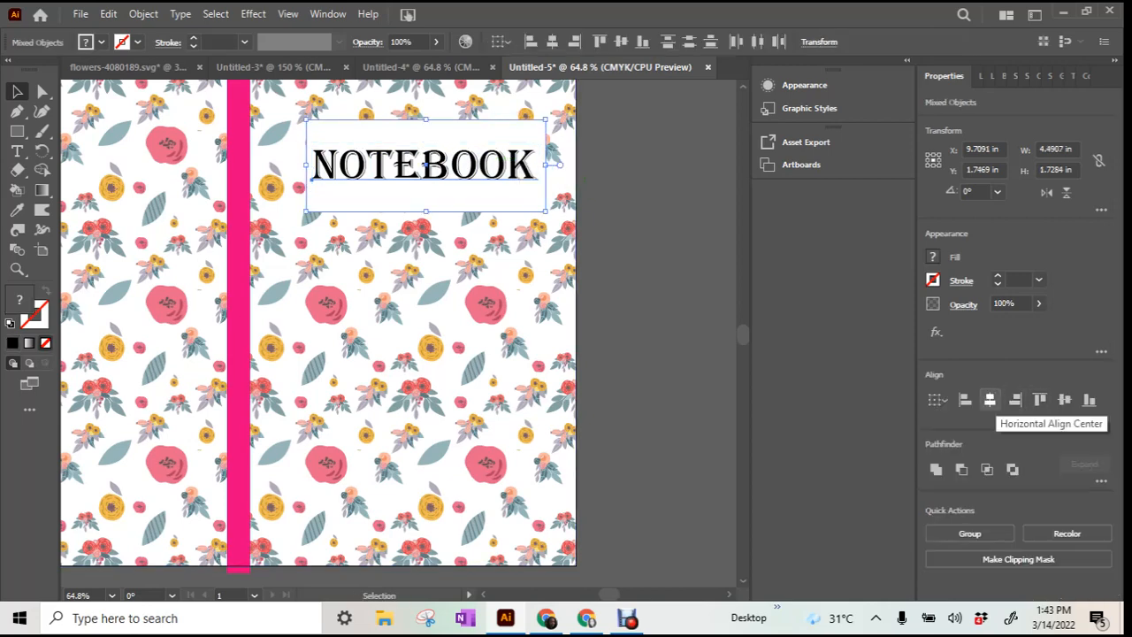
pyautogui.click(990, 400)
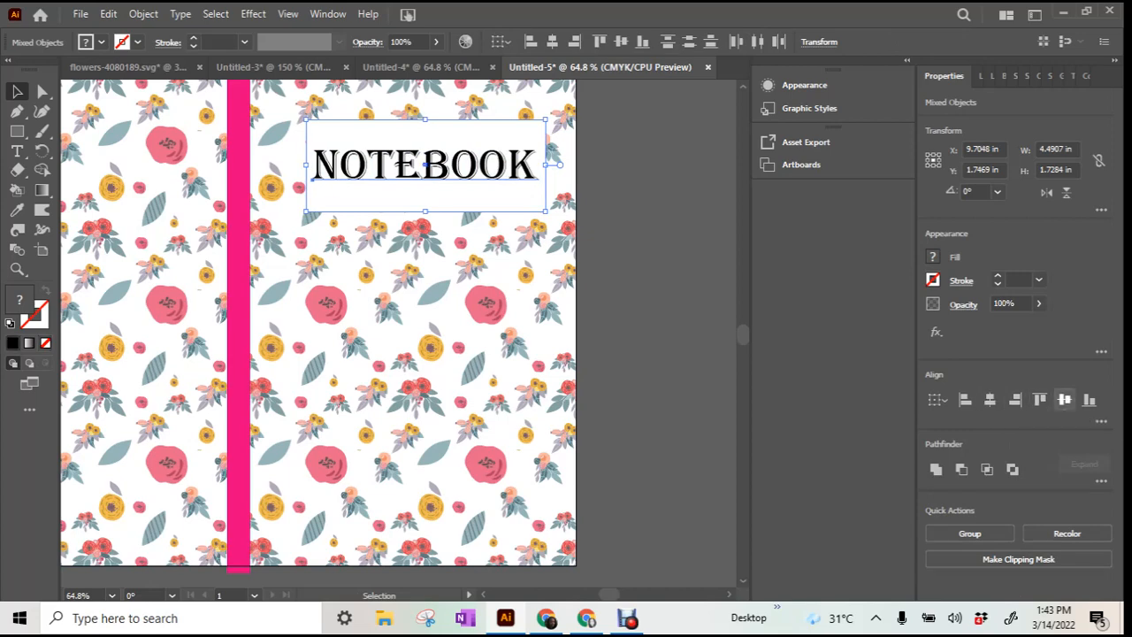
pyautogui.click(1065, 400)
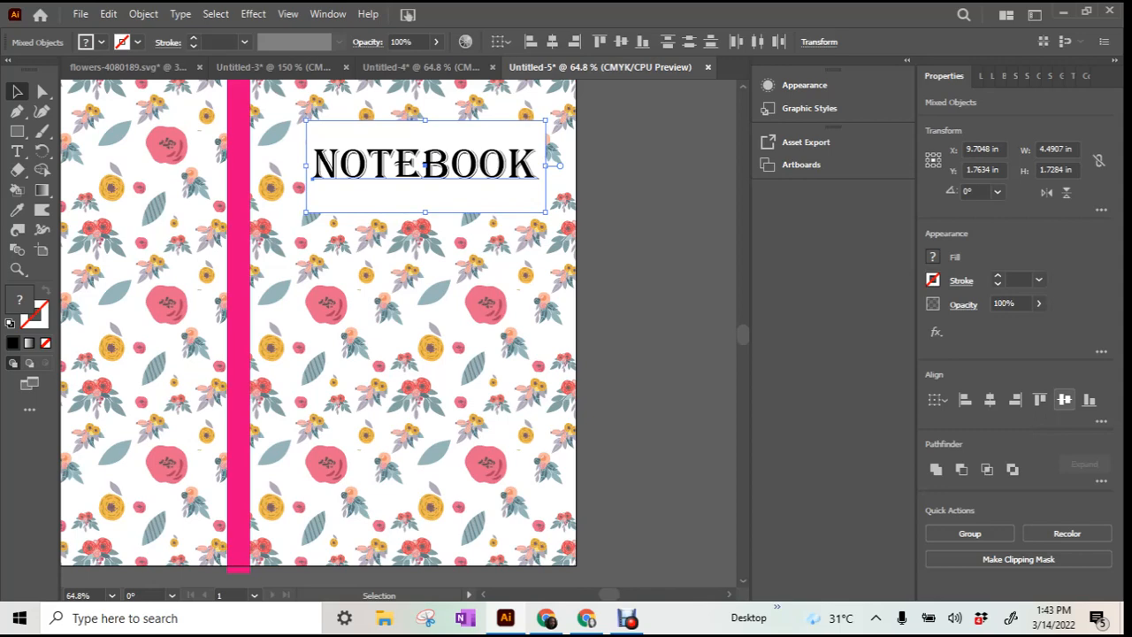
pyautogui.click(497, 306)
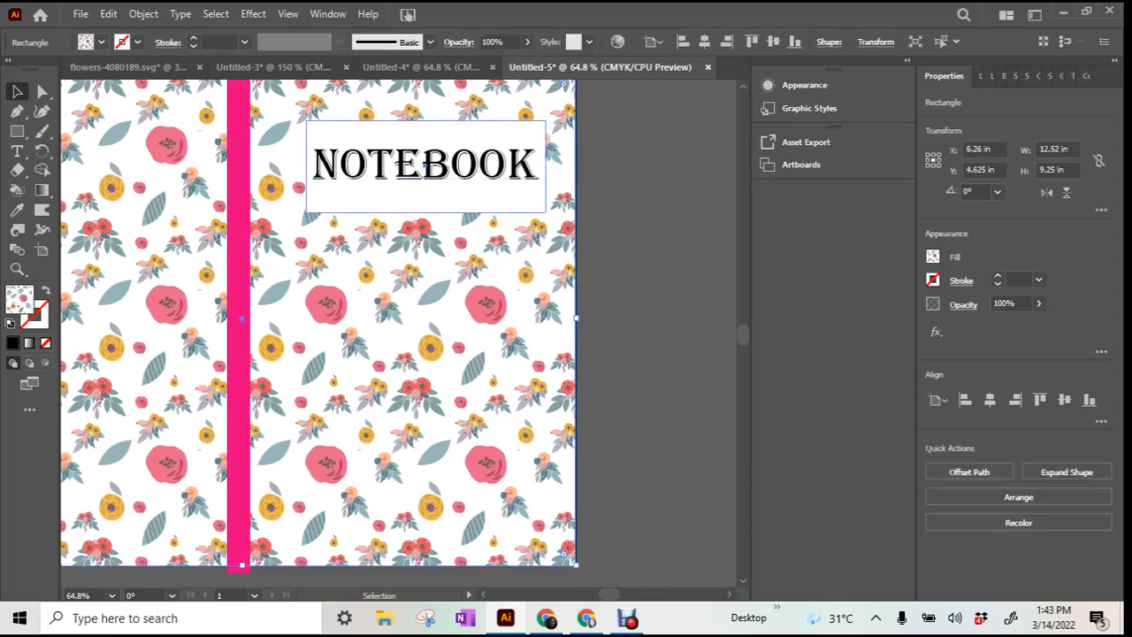
# Step: Give the white label rectangle behind the NOTEBOOK text a 2 pt black stroke
pyautogui.click(442, 196)
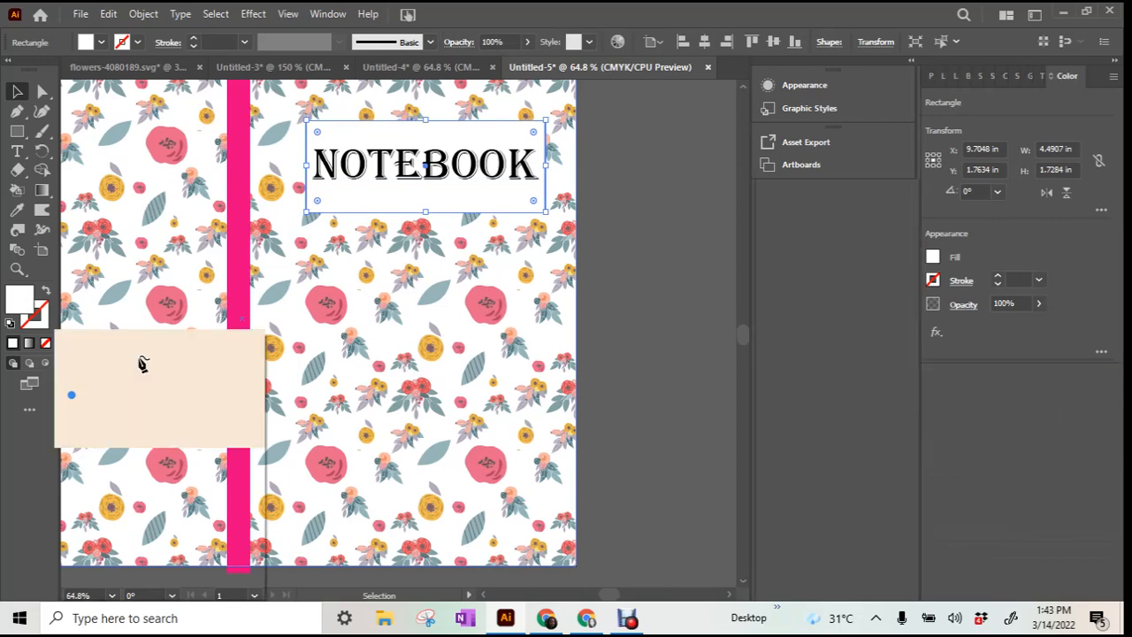
pyautogui.click(35, 313)
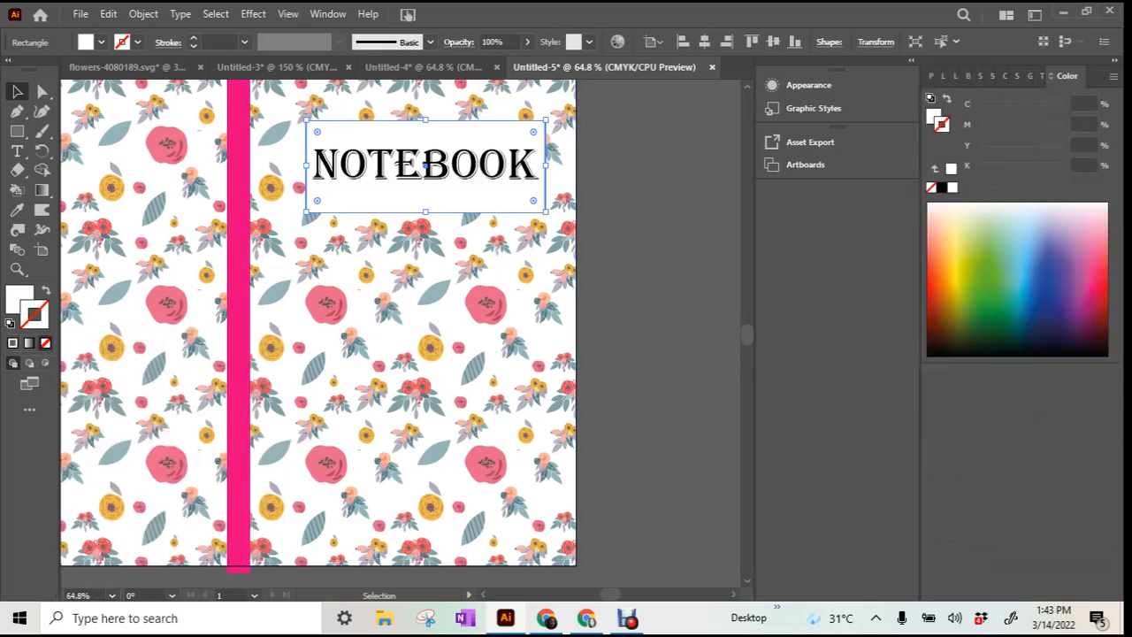
pyautogui.press('d')
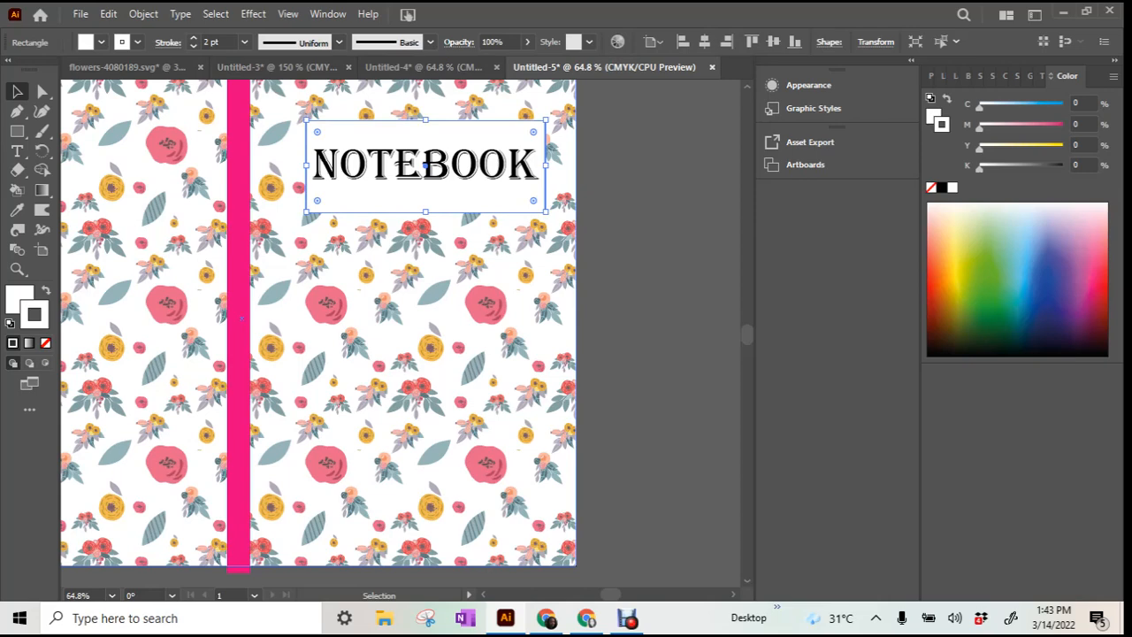
pyautogui.press('x')
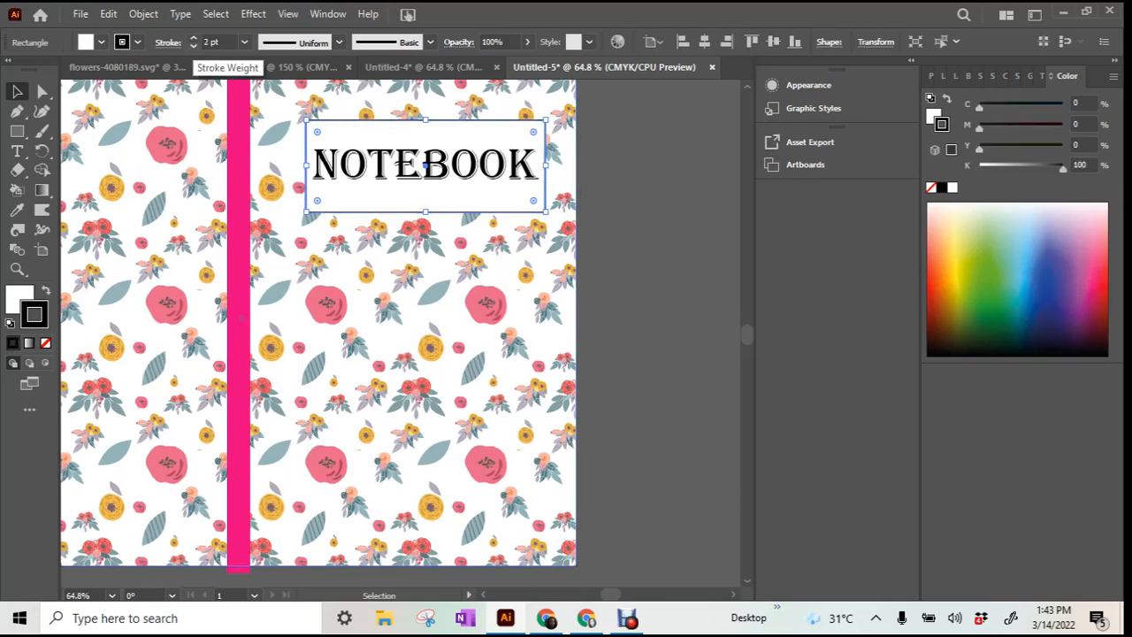
pyautogui.hotkey('ctrl', 'shift', 'a')
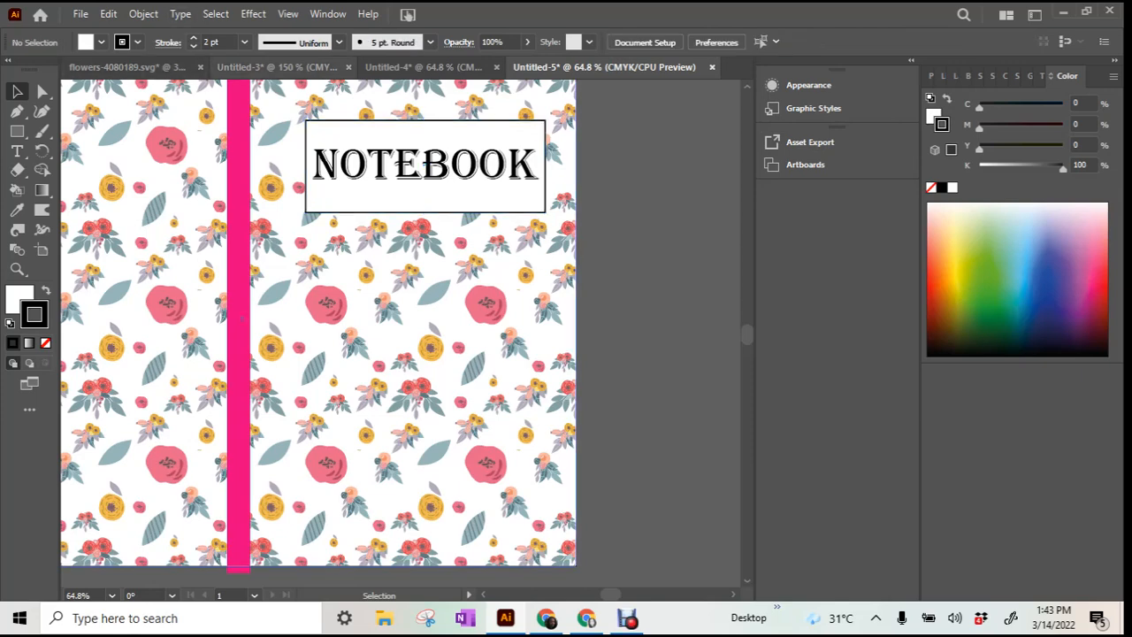
pyautogui.click(112, 594)
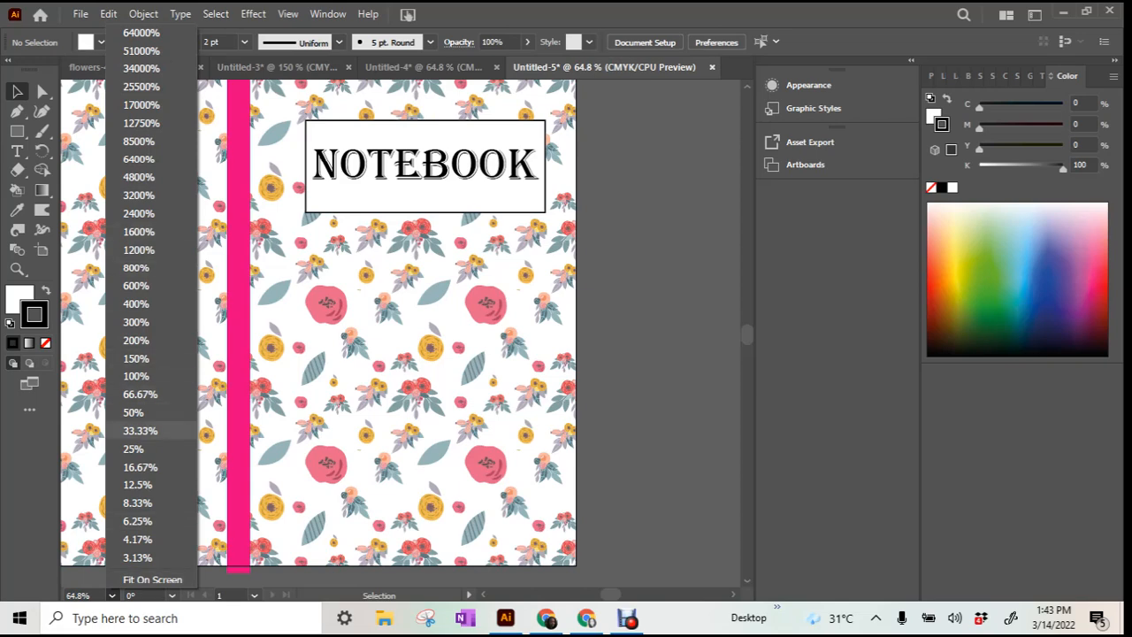
pyautogui.click(133, 412)
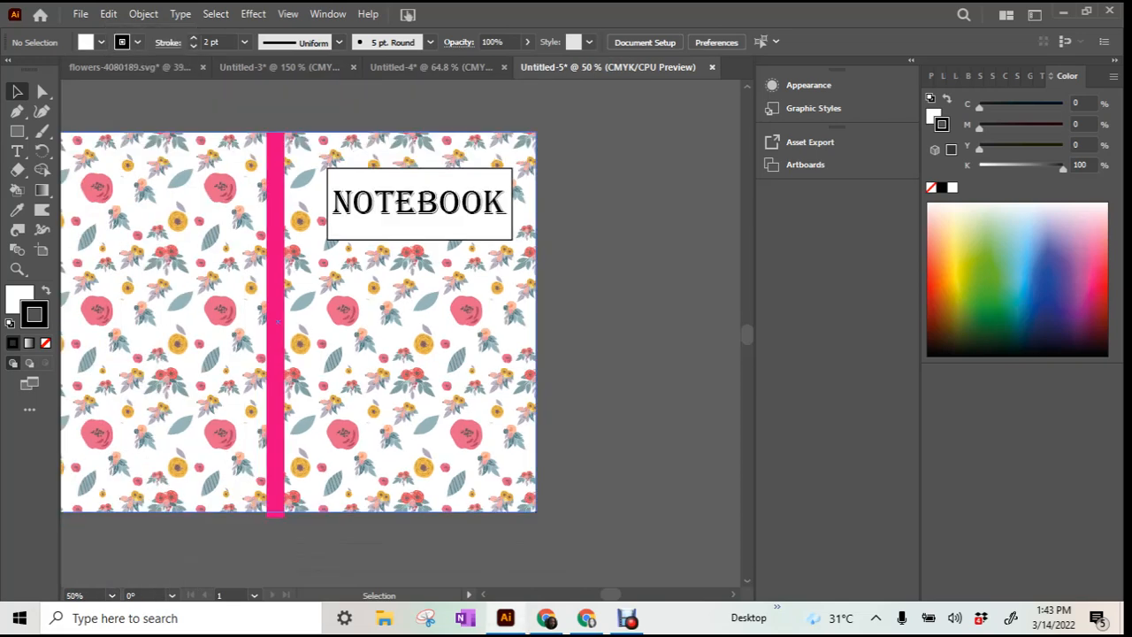
pyautogui.moveTo(610, 594); pyautogui.dragTo(607, 594)
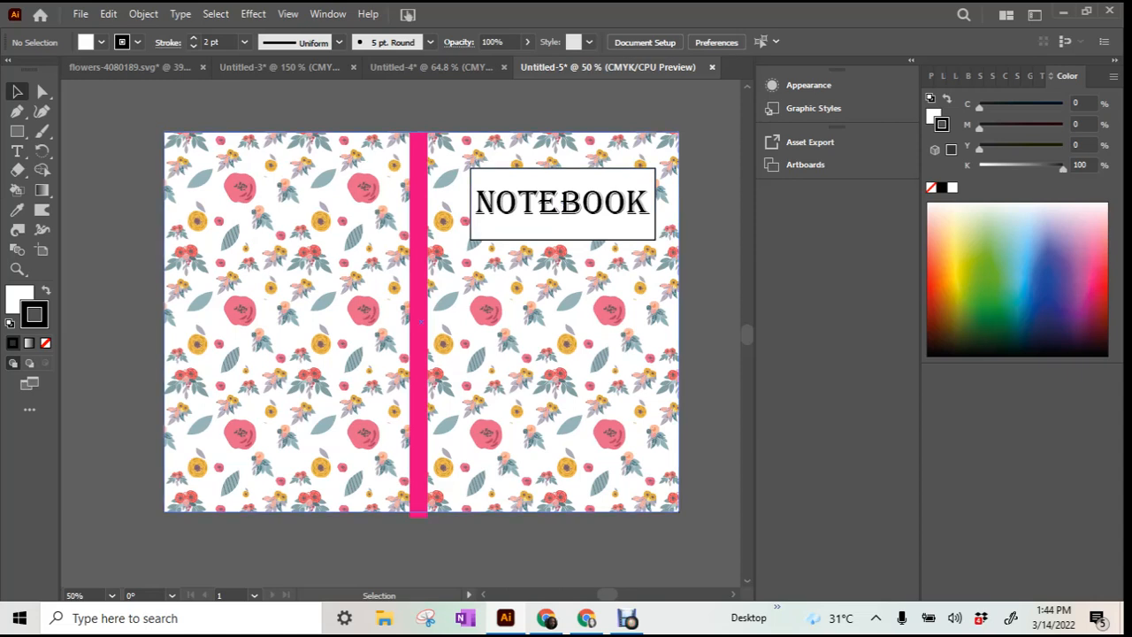
pyautogui.click(627, 618)
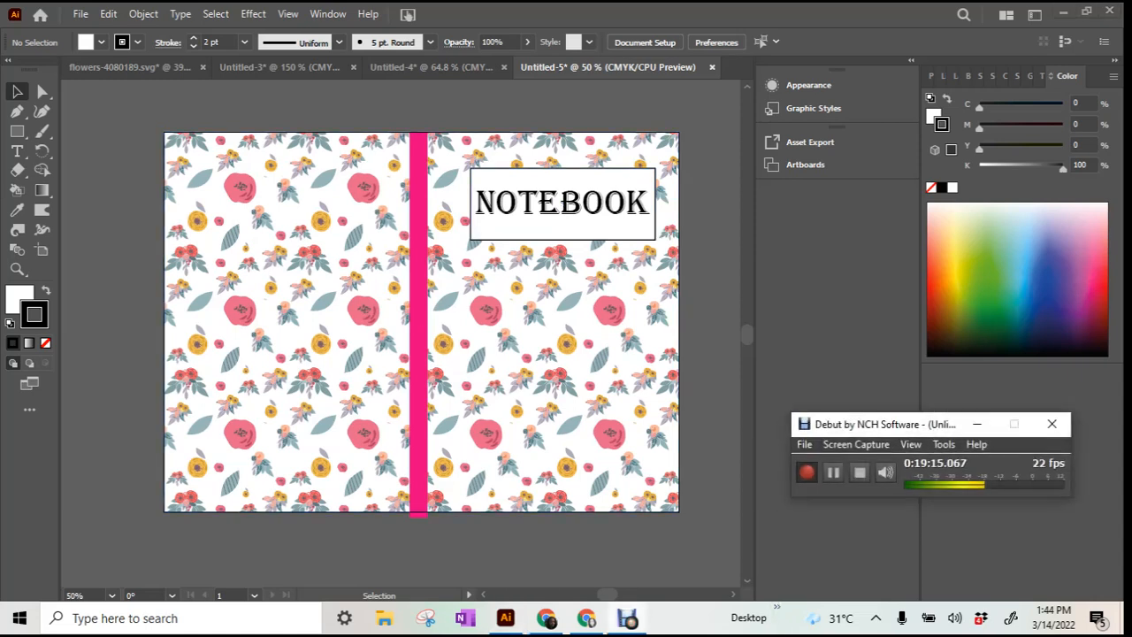